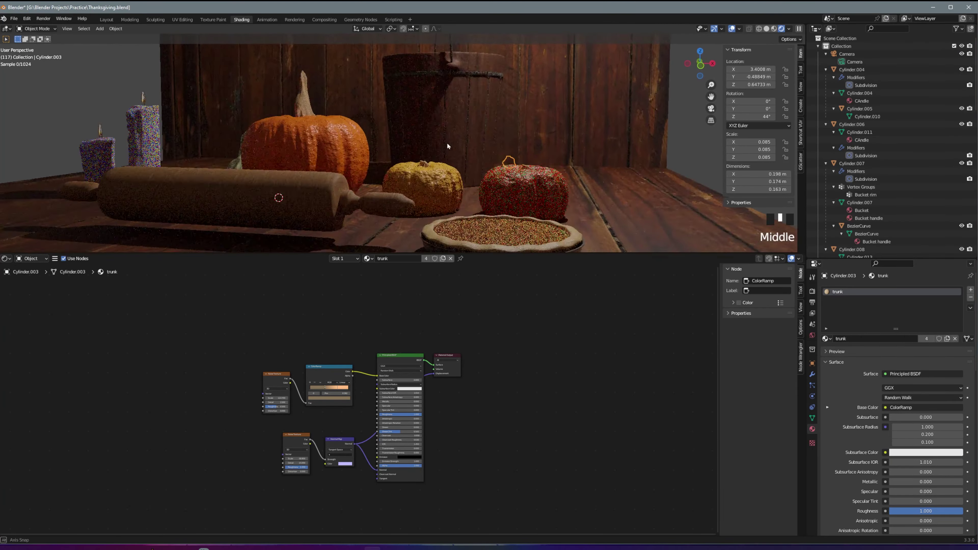
- Import the leaf PNG as an image plane, Layer 3
{"action": "mouse_move", "coordinate": [448, 146]}
{"action": "middle_mouse_down", "text": "ctrl"}
{"action": "mouse_move", "coordinate": [459, 120]}
{"action": "mouse_move", "coordinate": [470, 127]}
{"action": "middle_mouse_up", "text": "ctrl"}
{"action": "middle_click_drag", "start_coordinate": [469, 128], "coordinate": [482, 137], "text": "shift"}
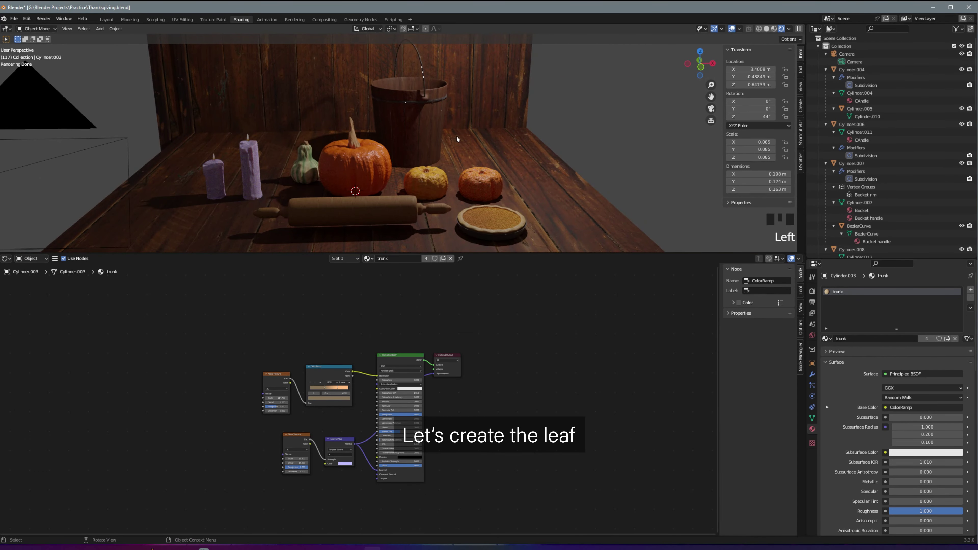
{"action": "key", "text": "shift+a"}
{"action": "left_click", "coordinate": [452, 245]}
{"action": "scroll", "coordinate": [281, 275], "scroll_direction": "down", "scroll_amount": 3}
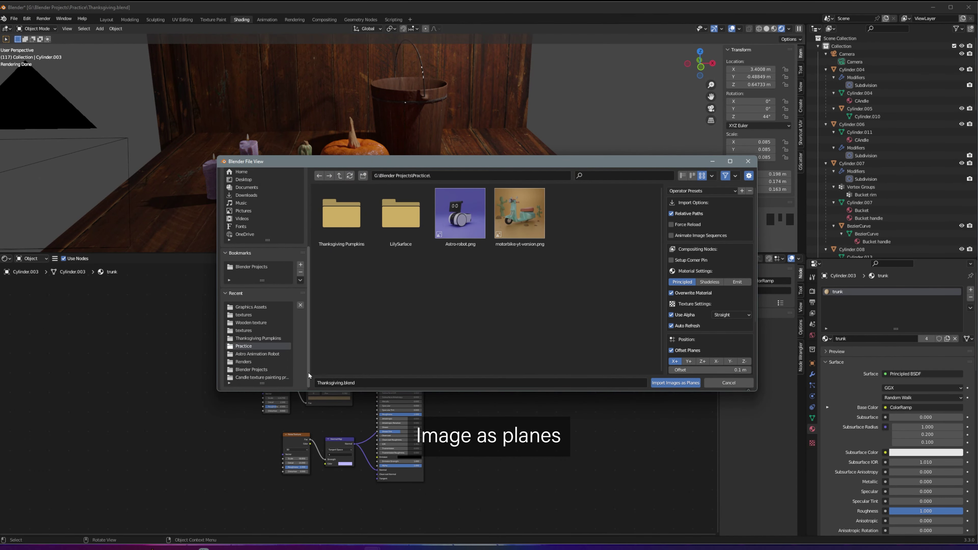
{"action": "left_click", "coordinate": [250, 343]}
{"action": "left_click", "coordinate": [401, 214]}
{"action": "left_click", "coordinate": [676, 383]}
- Raise the leaf plane above the pumpkin and scale it up to 1.407
{"action": "mouse_move", "coordinate": [395, 173]}
{"action": "middle_mouse_down"}
{"action": "mouse_move", "coordinate": [385, 127]}
{"action": "mouse_move", "coordinate": [419, 82]}
{"action": "mouse_move", "coordinate": [391, 149]}
{"action": "middle_mouse_up"}
{"action": "key", "text": "g"}
{"action": "key", "text": "z"}
{"action": "left_click", "coordinate": [404, 101]}
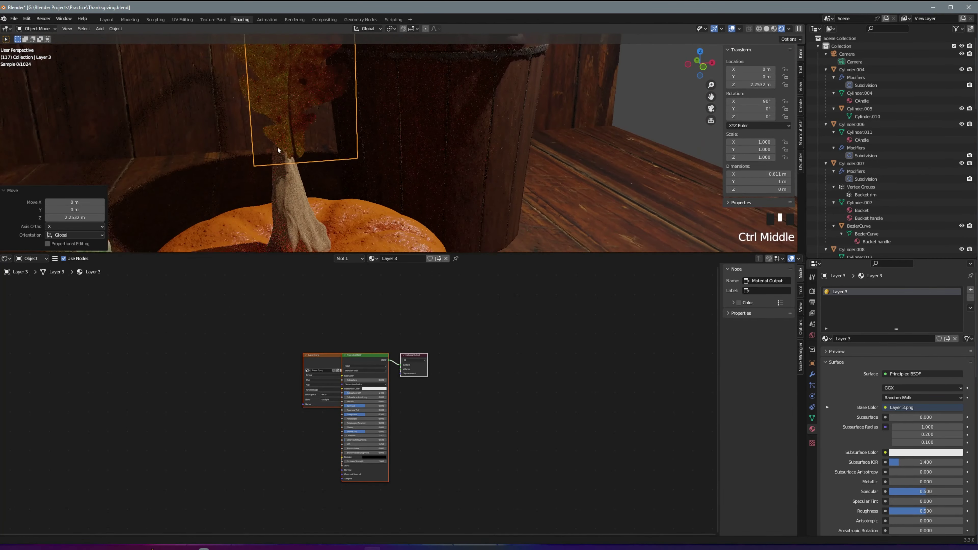
{"action": "key", "text": "ctrl+z"}
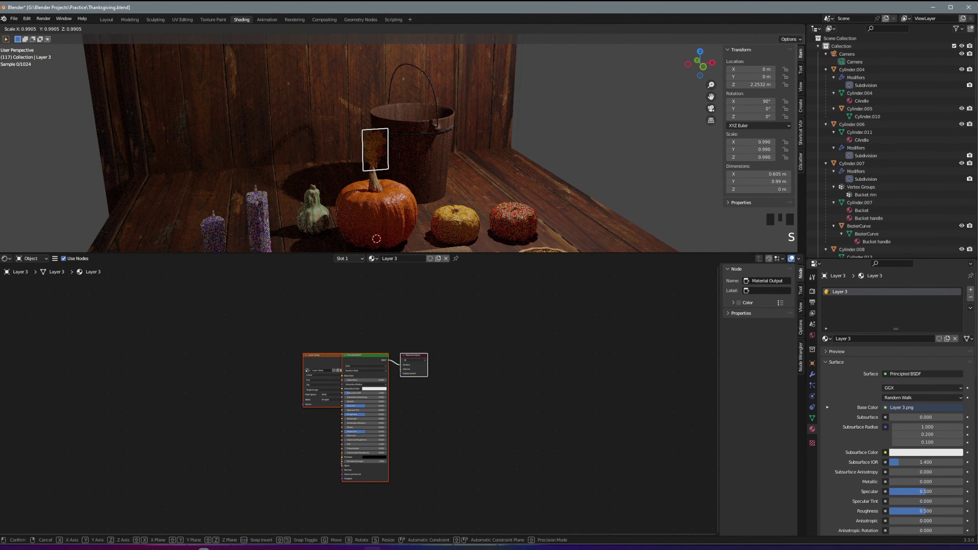
{"action": "key", "text": "s"}
{"action": "left_click", "coordinate": [393, 150]}
{"action": "middle_click_drag", "start_coordinate": [393, 150], "coordinate": [397, 116], "text": "ctrl"}
{"action": "right_click", "coordinate": [312, 179]}
- Subdivide the whole leaf plane mesh with 3 cuts
{"action": "key", "text": "Tab"}
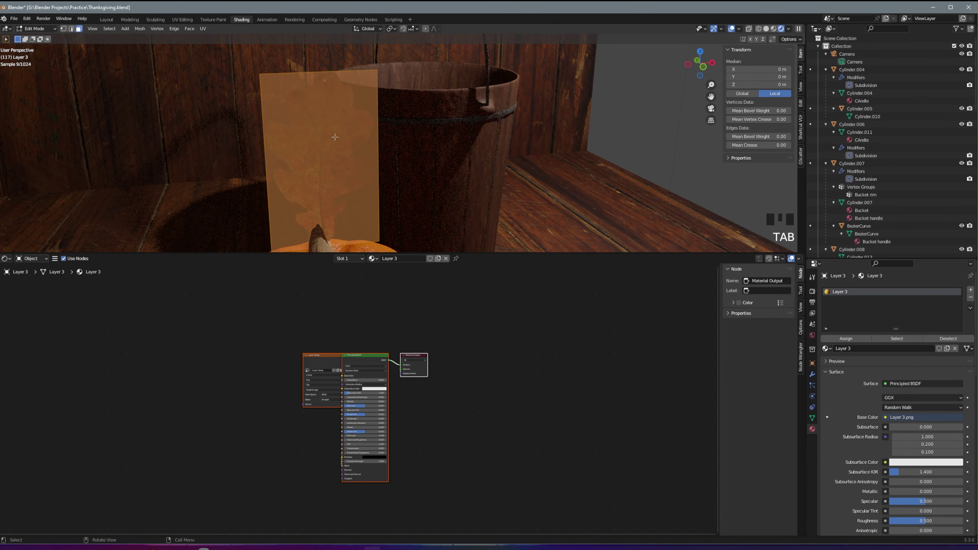
{"action": "right_click", "coordinate": [308, 133]}
{"action": "left_click", "coordinate": [304, 135]}
{"action": "left_click", "coordinate": [102, 192]}
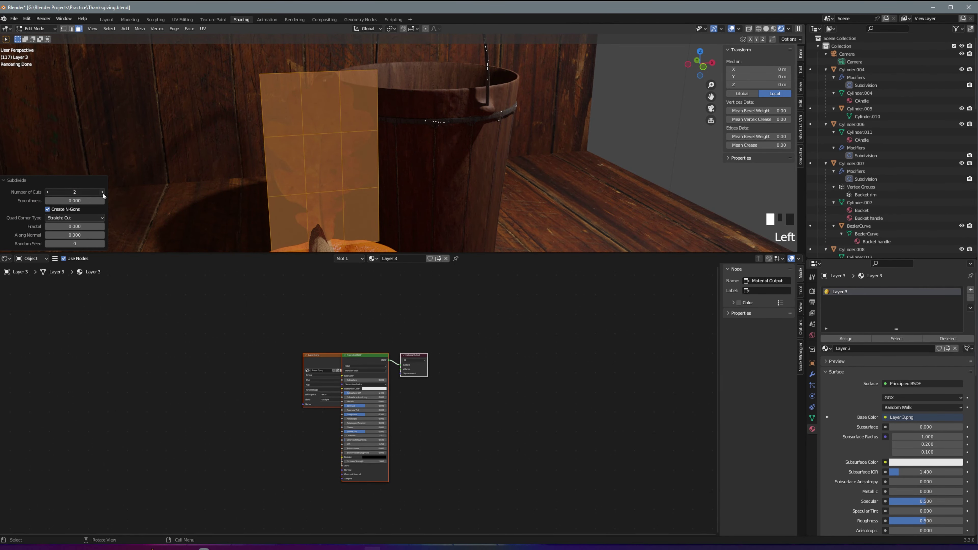
{"action": "left_click", "coordinate": [102, 192]}
{"action": "key", "text": "Tab"}
- Move the leaf plane next to the candles
{"action": "middle_click_drag", "start_coordinate": [387, 60], "coordinate": [338, 192]}
{"action": "key", "text": "g"}
{"action": "left_click", "coordinate": [197, 224]}
{"action": "mouse_move", "coordinate": [212, 227]}
{"action": "middle_mouse_down"}
{"action": "mouse_move", "coordinate": [198, 225]}
{"action": "mouse_move", "coordinate": [200, 216]}
{"action": "mouse_move", "coordinate": [338, 168]}
{"action": "mouse_move", "coordinate": [454, 169]}
{"action": "middle_mouse_up"}
{"action": "left_click", "coordinate": [115, 232]}
{"action": "left_click", "coordinate": [187, 212]}
- Rotate the leaf 90° about X so it lies flat, and frame it
{"action": "key", "text": "r"}
{"action": "key", "text": "x"}
{"action": "key", "text": "9"}
{"action": "key", "text": "0"}
{"action": "key", "text": "Return"}
{"action": "key", "text": "KP_Decimal"}
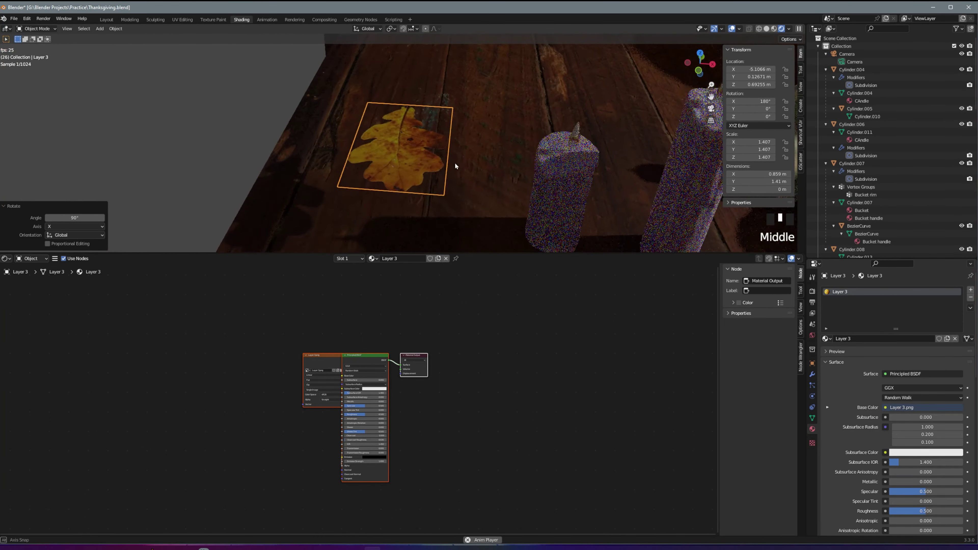
- In Edit Mode, raise an edge on the leaf's right side
{"action": "key", "text": "Tab"}
{"action": "scroll", "coordinate": [454, 168], "scroll_direction": "up", "scroll_amount": 2}
{"action": "left_click", "coordinate": [419, 149]}
{"action": "left_click_drag", "start_coordinate": [420, 150], "coordinate": [436, 188]}
{"action": "left_click", "coordinate": [398, 156]}
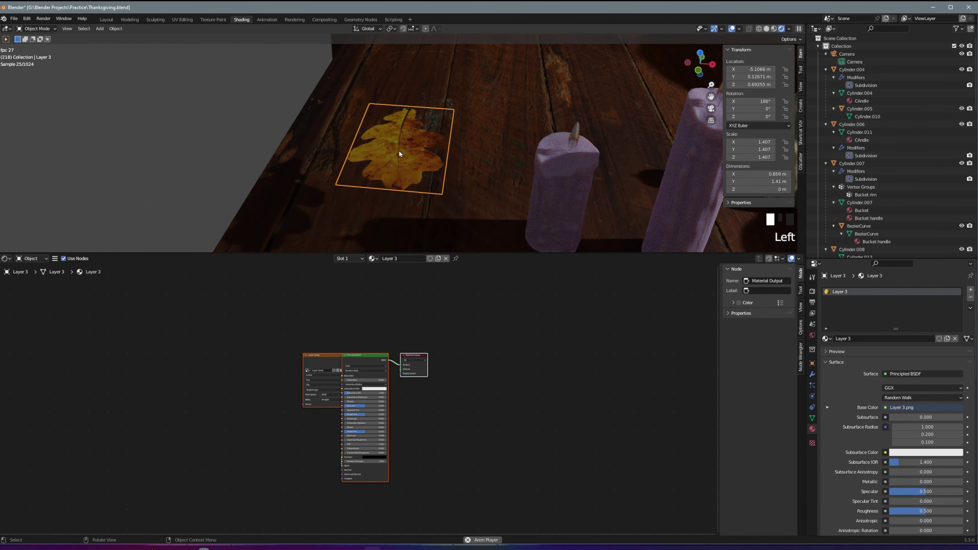
{"action": "left_click", "coordinate": [424, 166]}
{"action": "key", "text": "g"}
{"action": "left_click", "coordinate": [425, 166]}
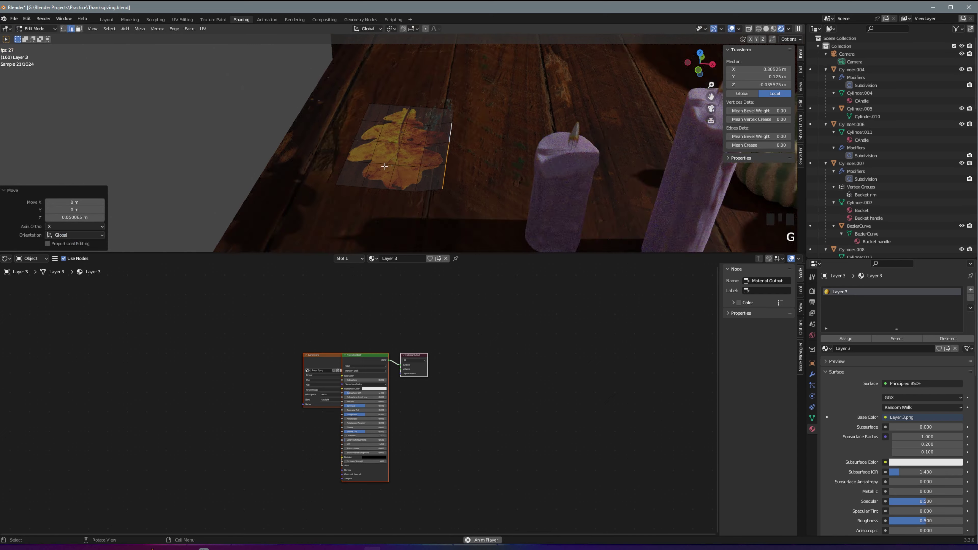
- Lower a pair of leaf edges slightly along Z, then leave Edit Mode
{"action": "left_click", "coordinate": [399, 154], "text": "shift"}
{"action": "key", "text": "g"}
{"action": "key", "text": "z"}
{"action": "left_click", "coordinate": [388, 155]}
{"action": "mouse_move", "coordinate": [388, 155]}
{"action": "middle_mouse_down"}
{"action": "mouse_move", "coordinate": [464, 125]}
{"action": "mouse_move", "coordinate": [410, 146]}
{"action": "mouse_move", "coordinate": [431, 200]}
{"action": "middle_mouse_up"}
{"action": "left_click", "coordinate": [464, 124]}
{"action": "key", "text": "Tab"}
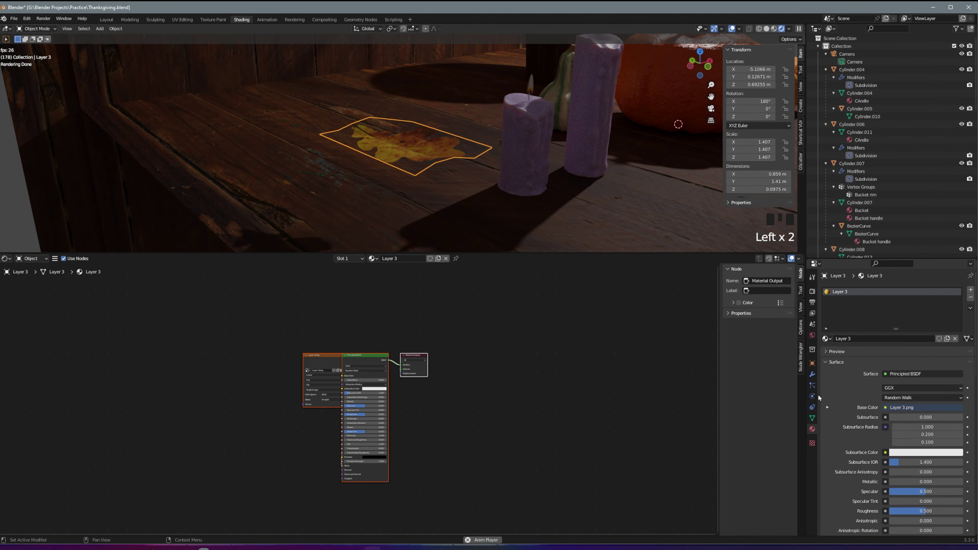
- Add a Solidify modifier to the leaf with 0.002 m thickness
{"action": "left_click", "coordinate": [812, 374]}
{"action": "left_click", "coordinate": [848, 289]}
{"action": "left_click", "coordinate": [837, 431]}
{"action": "key", "text": "Tab"}
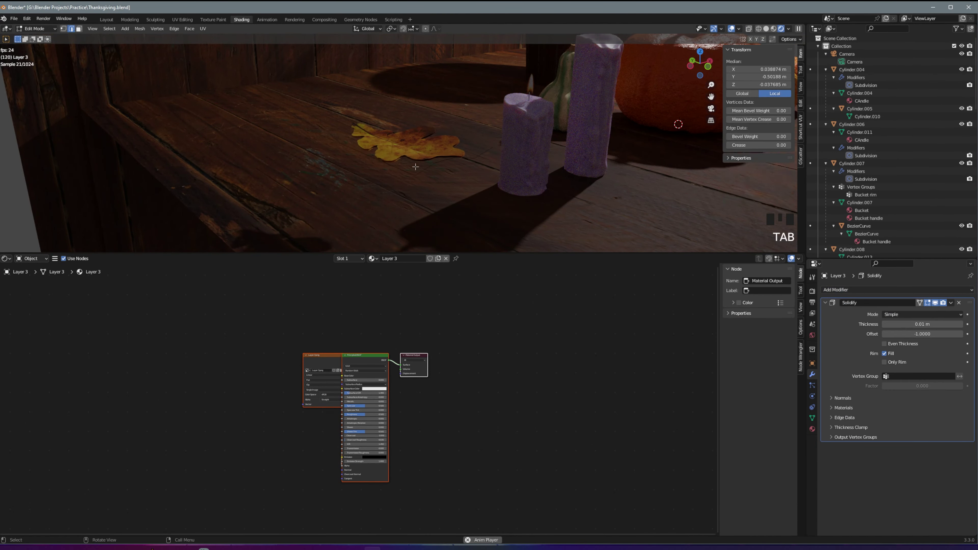
{"action": "middle_click_drag", "start_coordinate": [385, 142], "coordinate": [385, 115], "text": "ctrl+shift"}
{"action": "left_click_drag", "start_coordinate": [926, 324], "coordinate": [897, 324]}
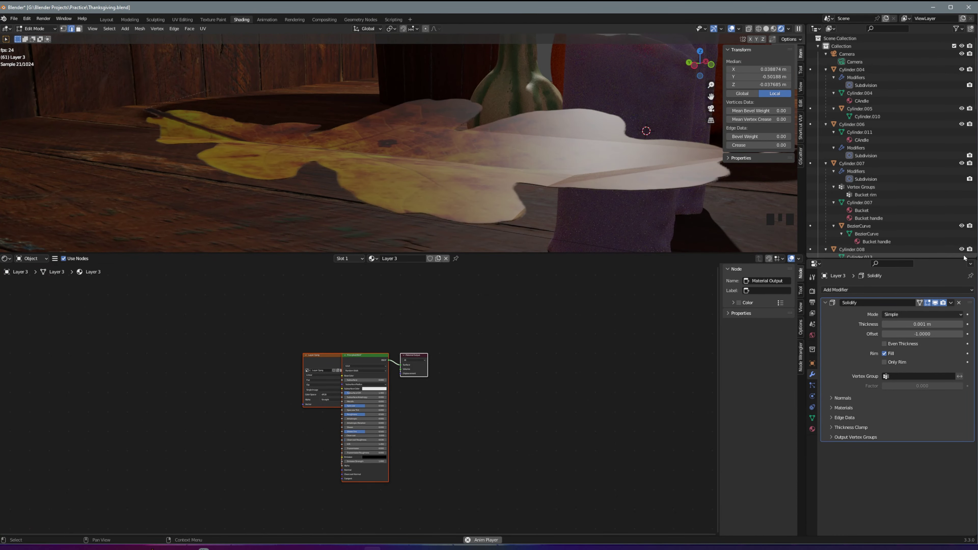
{"action": "mouse_move", "coordinate": [448, 185]}
{"action": "middle_mouse_down", "text": "ctrl"}
{"action": "mouse_move", "coordinate": [449, 209]}
{"action": "mouse_move", "coordinate": [448, 181]}
{"action": "middle_mouse_up", "text": "ctrl"}
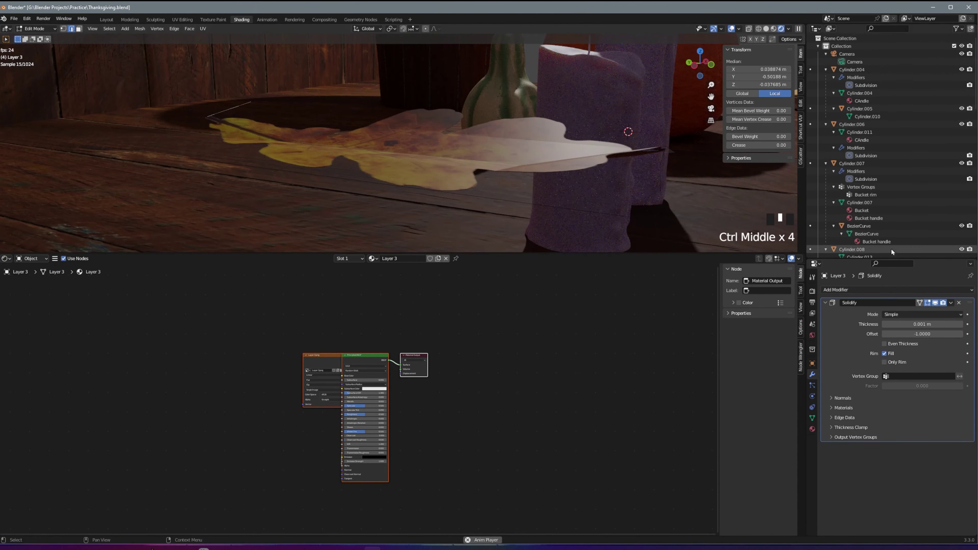
{"action": "double_click", "coordinate": [896, 324]}
{"action": "type", "text": "2"}
{"action": "left_click", "coordinate": [925, 262]}
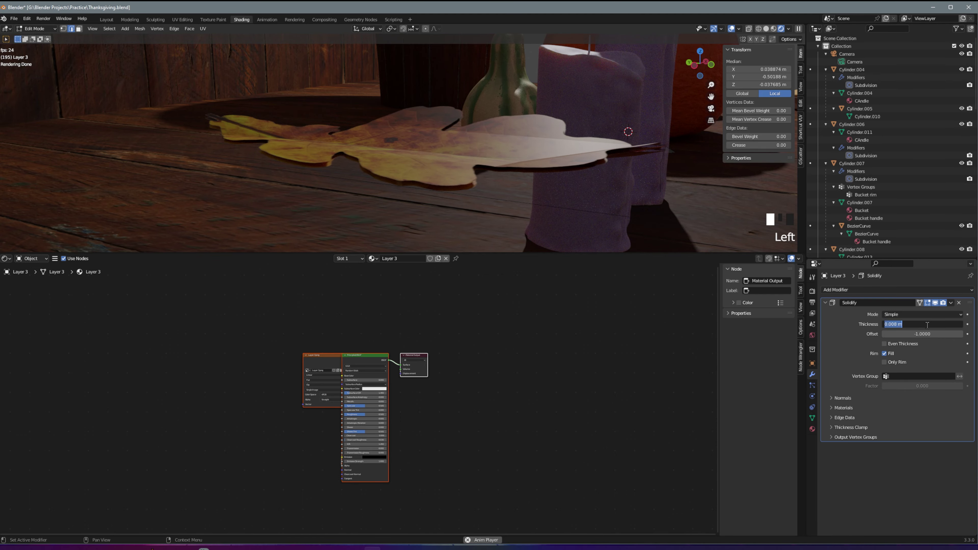
{"action": "mouse_move", "coordinate": [408, 162]}
{"action": "middle_mouse_down", "text": "ctrl"}
{"action": "mouse_move", "coordinate": [409, 170]}
{"action": "mouse_move", "coordinate": [335, 159]}
{"action": "mouse_move", "coordinate": [370, 177]}
{"action": "middle_mouse_up", "text": "ctrl"}
{"action": "key", "text": "Tab"}
- Move the leaf down onto the tabletop near the candles
{"action": "left_click", "coordinate": [369, 178]}
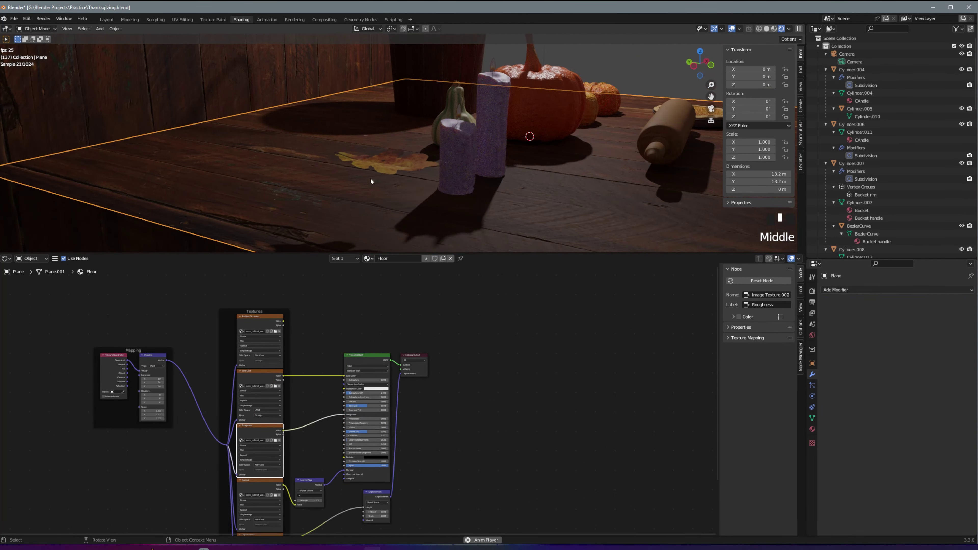
{"action": "key", "text": "g"}
{"action": "left_click", "coordinate": [353, 226]}
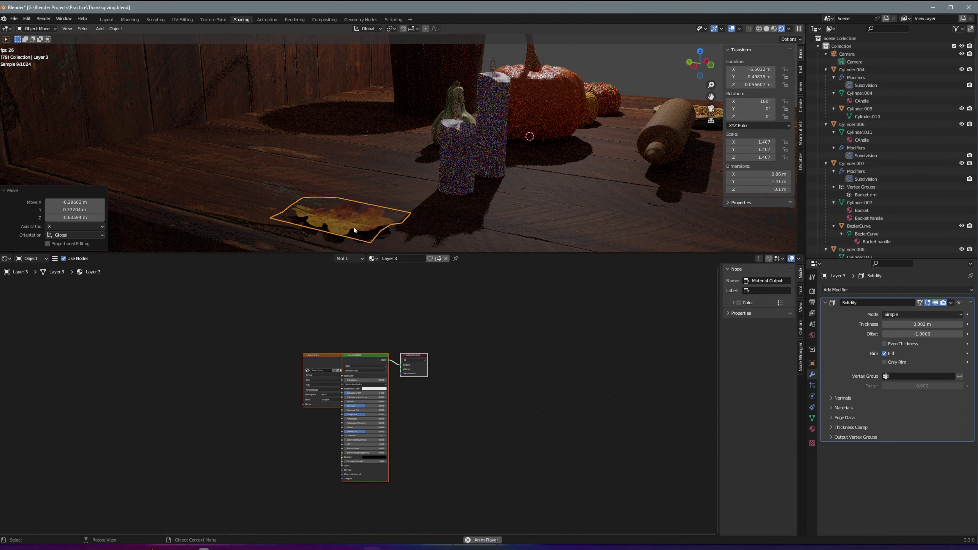
{"action": "key", "text": "g"}
{"action": "key", "text": "z"}
{"action": "left_click", "coordinate": [350, 215]}
{"action": "mouse_move", "coordinate": [350, 216]}
{"action": "middle_mouse_down"}
{"action": "mouse_move", "coordinate": [348, 194]}
{"action": "mouse_move", "coordinate": [334, 187]}
{"action": "mouse_move", "coordinate": [413, 169]}
{"action": "mouse_move", "coordinate": [275, 161]}
{"action": "middle_mouse_up"}
{"action": "left_click", "coordinate": [349, 197]}
{"action": "left_click", "coordinate": [275, 162]}
- In top view, move the tall candle beside the other purple candle
{"action": "right_click", "coordinate": [276, 161]}
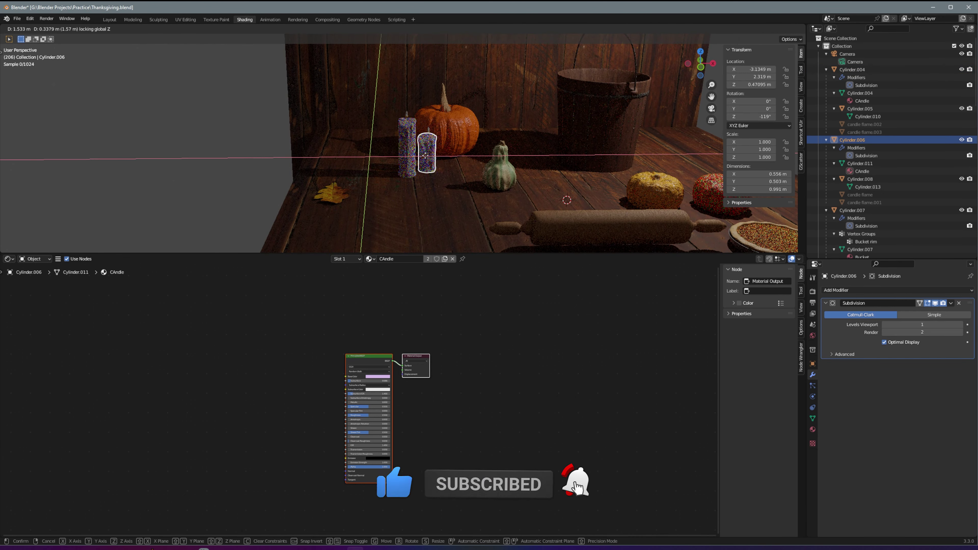
{"action": "key", "text": "g"}
{"action": "key", "text": "Escape"}
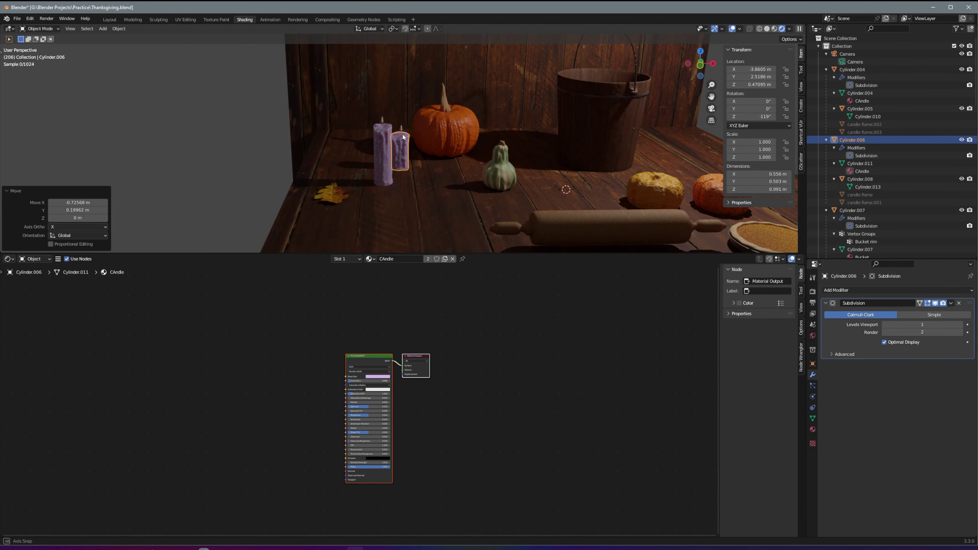
{"action": "key", "text": "g"}
{"action": "key", "text": "KP_7"}
{"action": "left_click", "coordinate": [342, 173]}
- Switch to camera view fitted to the viewport and select the camera
{"action": "key", "text": "KP_0"}
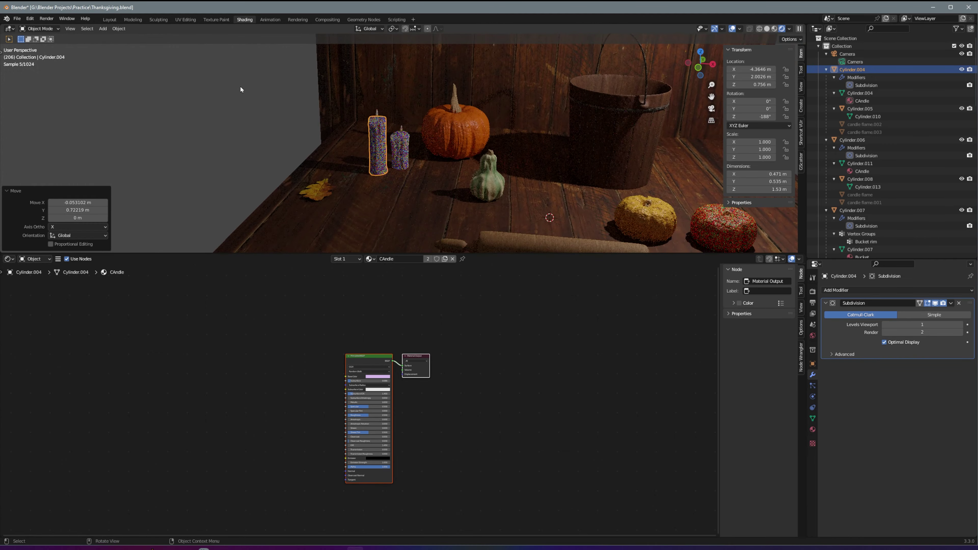
{"action": "key", "text": "Home"}
{"action": "left_click", "coordinate": [540, 135]}
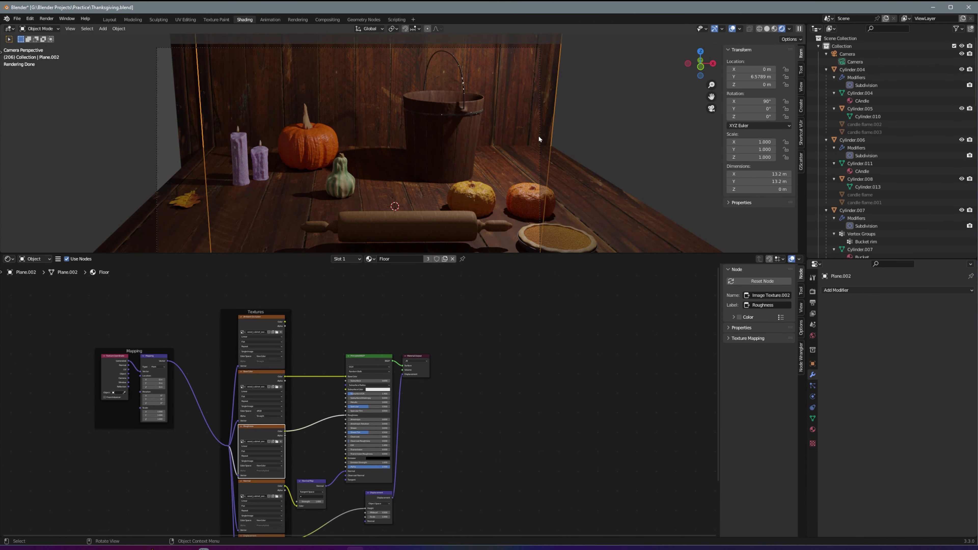
- Reposition the camera and give it a 65 mm focal length and Shift Y -0.030
{"action": "key", "text": "g"}
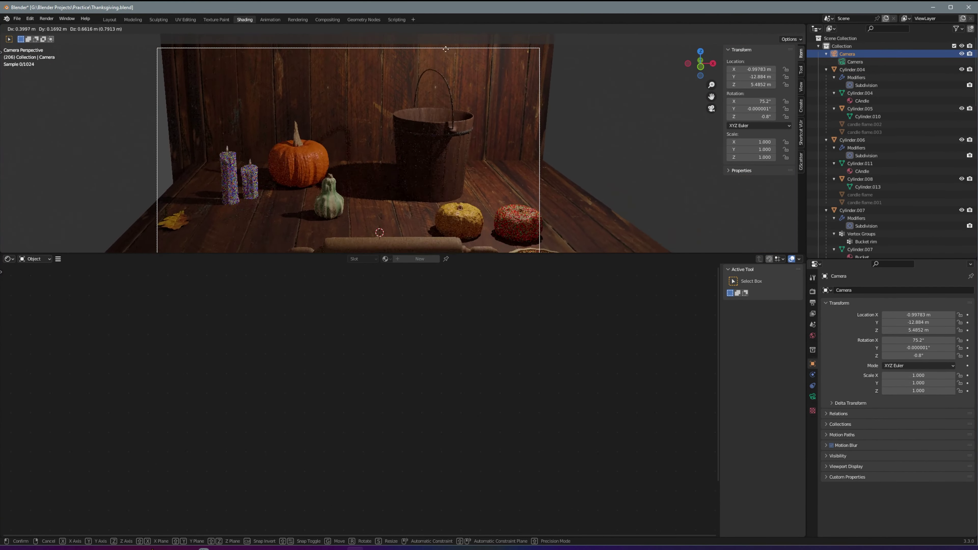
{"action": "left_click", "coordinate": [393, 135]}
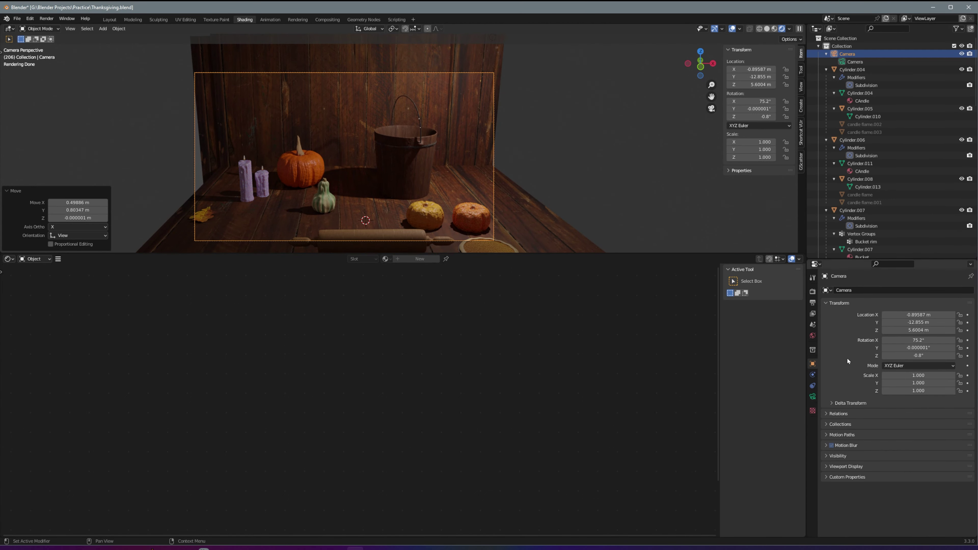
{"action": "left_click", "coordinate": [813, 396]}
{"action": "left_click", "coordinate": [920, 328]}
{"action": "type", "text": "65"}
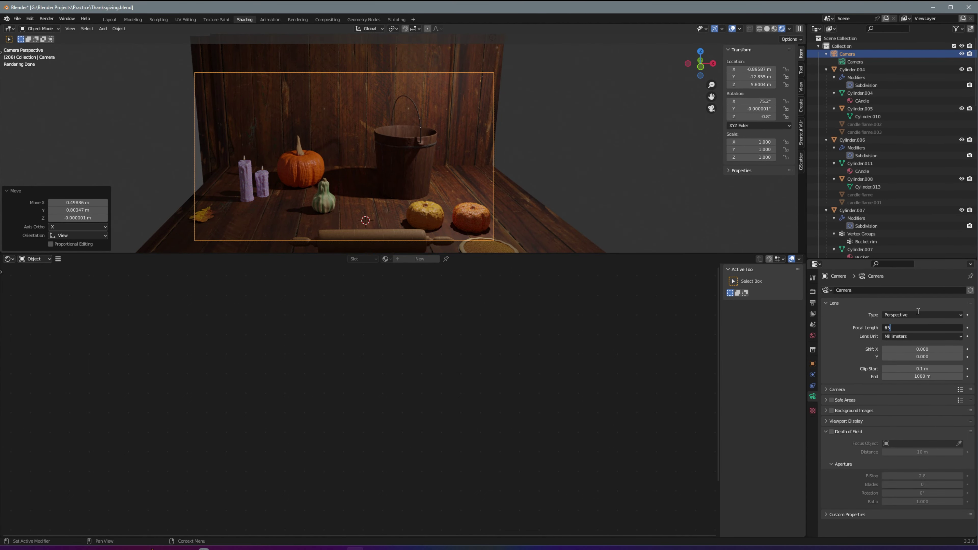
{"action": "key", "text": "Return"}
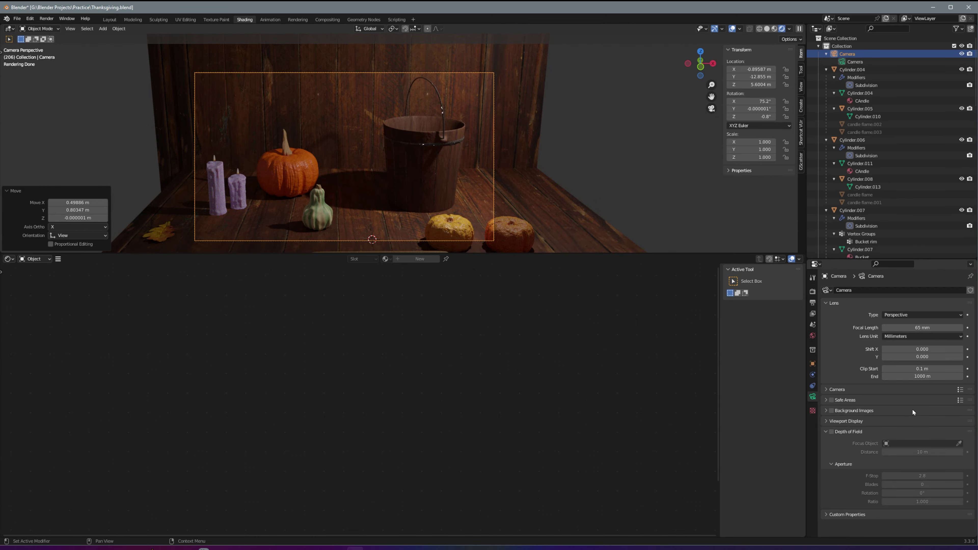
{"action": "left_click_drag", "start_coordinate": [923, 357], "coordinate": [910, 356]}
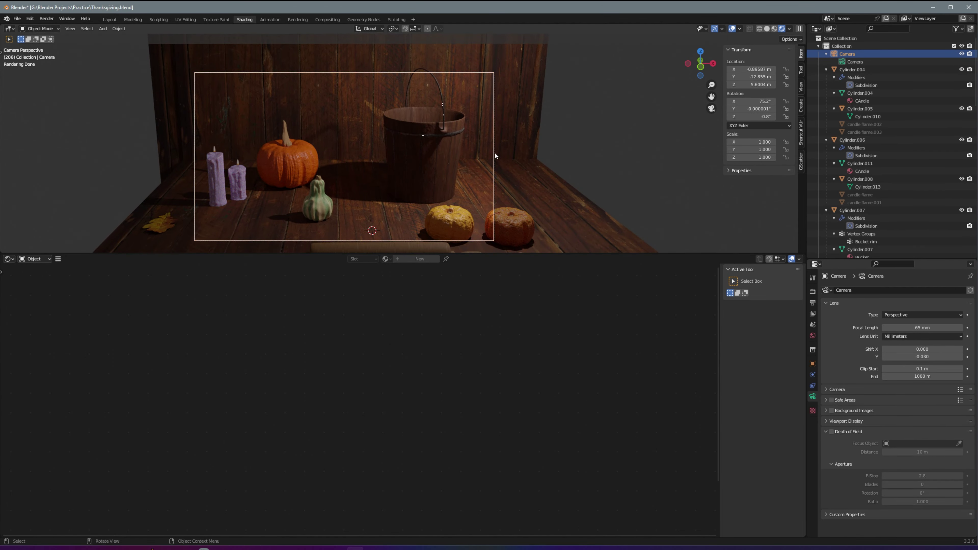
- Enlarge the 3D viewport, return to camera view, and select the rolling pin
{"action": "middle_click_drag", "start_coordinate": [496, 156], "coordinate": [377, 152]}
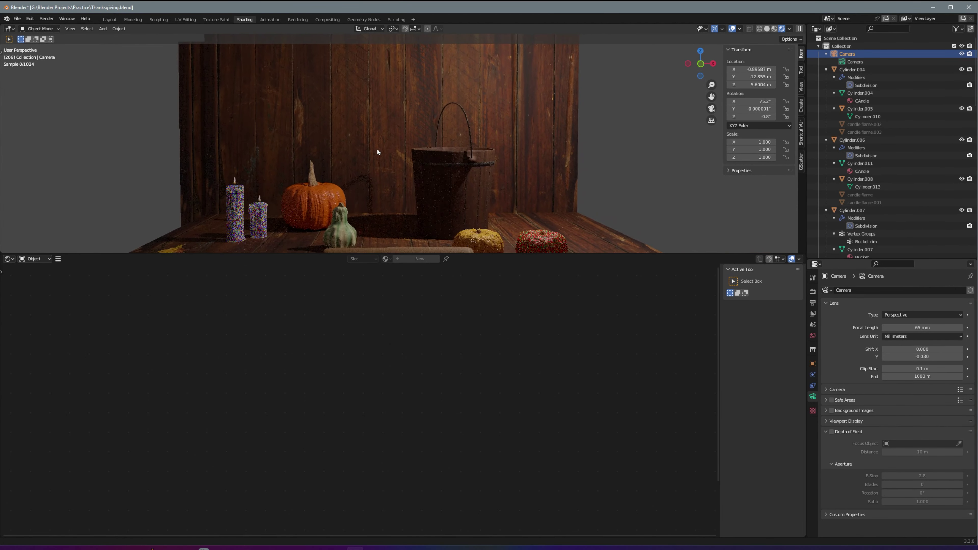
{"action": "left_click_drag", "start_coordinate": [385, 254], "coordinate": [400, 426]}
{"action": "key", "text": "KP_0"}
{"action": "left_click", "coordinate": [385, 349]}
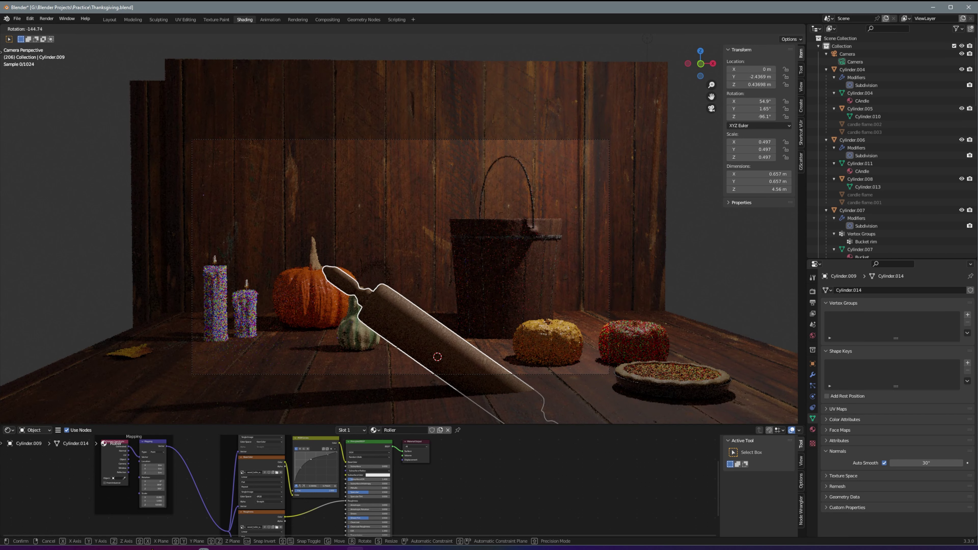
- Turn the rolling pin about Z and lower it onto the table
{"action": "key", "text": "r"}
{"action": "key", "text": "z"}
{"action": "key", "text": "Return"}
{"action": "key", "text": "g"}
{"action": "key", "text": "z"}
{"action": "key", "text": "Return"}
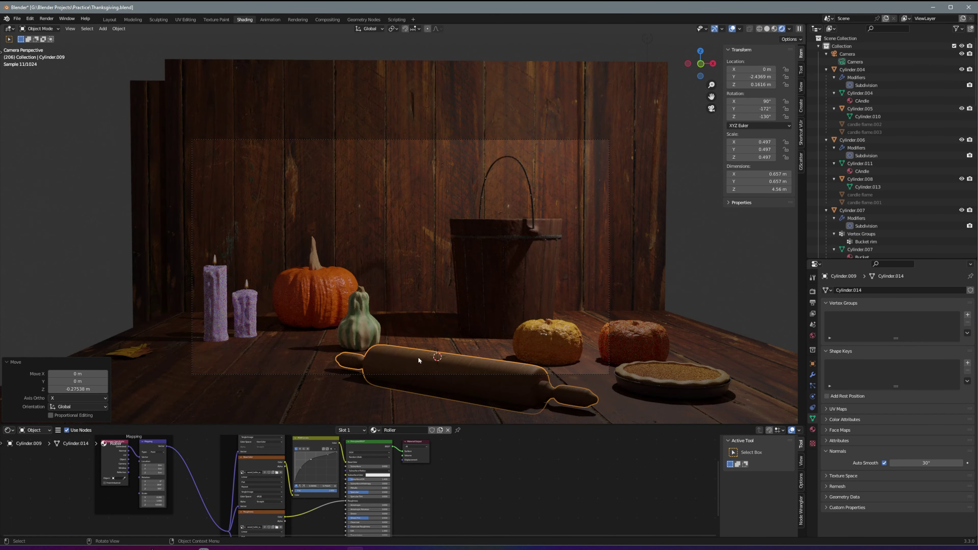
- Slide the rolling pin behind the candles at table height and parent the selection
{"action": "key", "text": "g"}
{"action": "key", "text": "shift+z"}
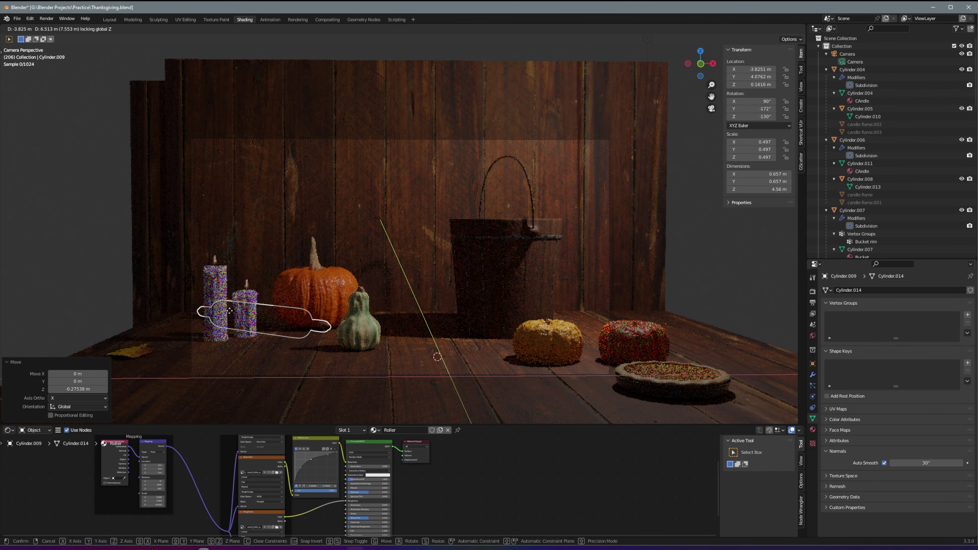
{"action": "key", "text": "shift+z"}
{"action": "key", "text": "Return"}
{"action": "key", "text": "ctrl+p"}
- Move the pumpkin pie left beside the candles, keeping its height
{"action": "left_click", "coordinate": [644, 376]}
{"action": "key", "text": "g"}
{"action": "key", "text": "shift+z"}
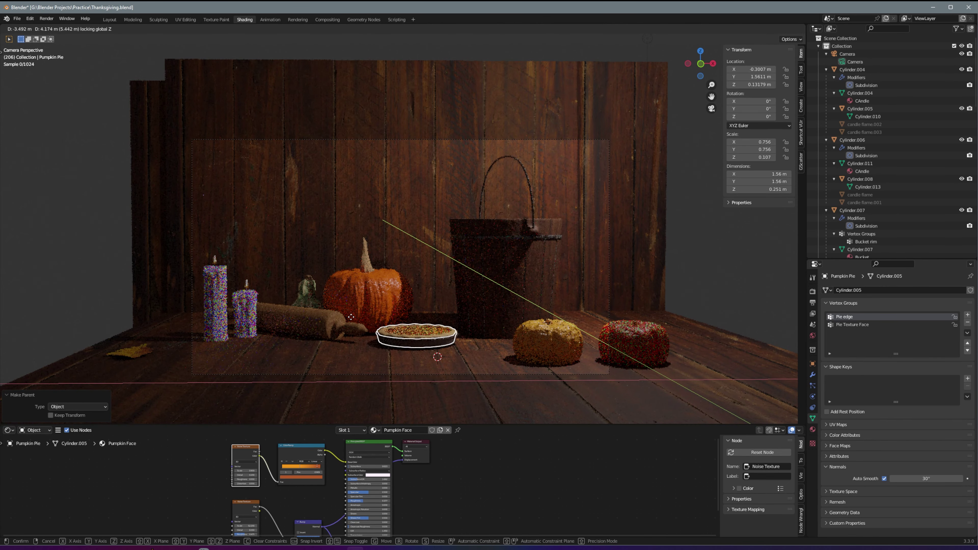
{"action": "left_click", "coordinate": [208, 329]}
- From top view, move the leaf closer to the pie and angle it
{"action": "key", "text": "KP_7"}
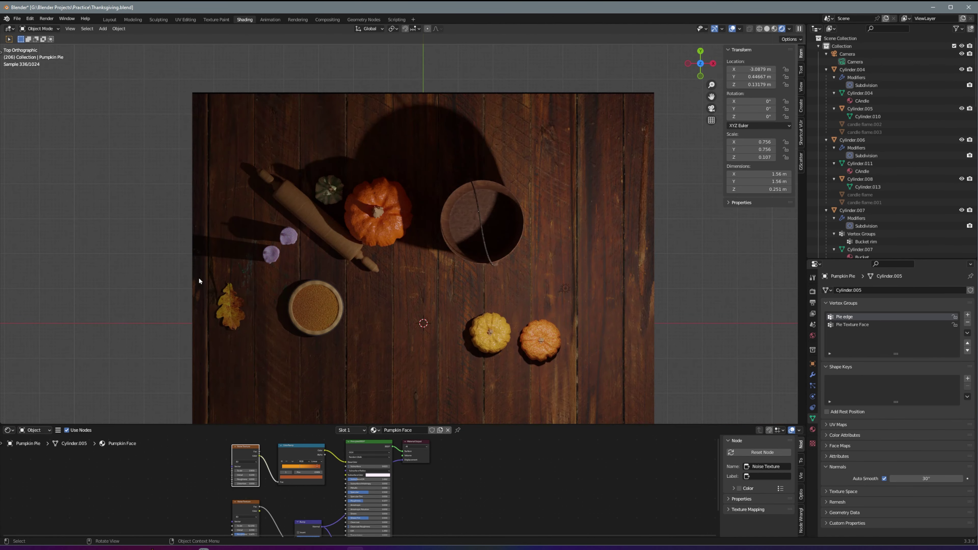
{"action": "left_click", "coordinate": [118, 216]}
{"action": "left_click", "coordinate": [230, 307]}
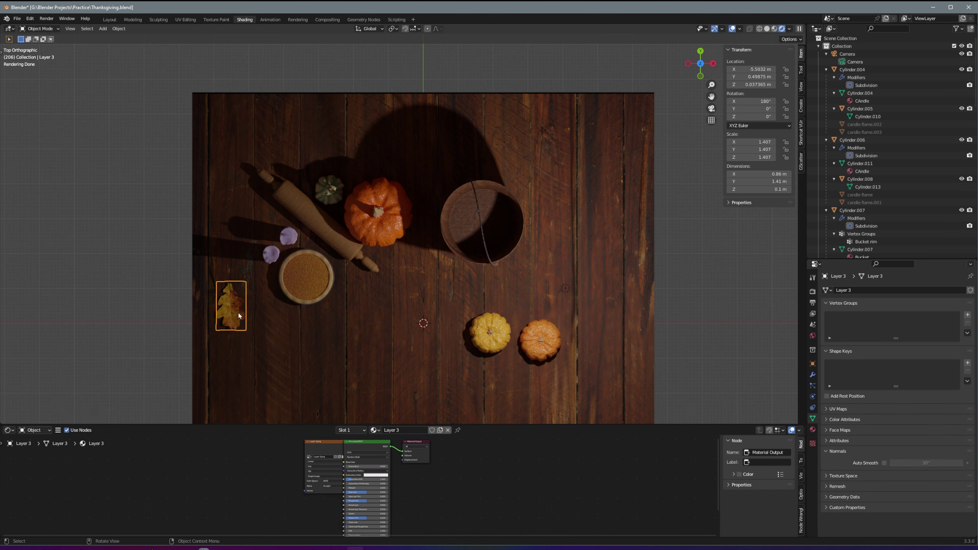
{"action": "key", "text": "g"}
{"action": "left_click", "coordinate": [280, 292]}
{"action": "key", "text": "r"}
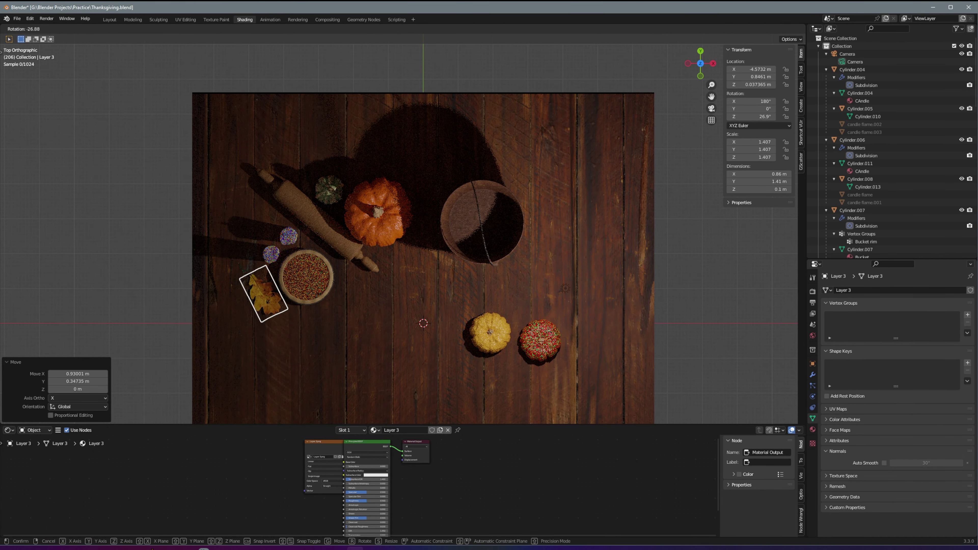
{"action": "left_click", "coordinate": [44, 312]}
{"action": "key", "text": "KP_0"}
- Rotate and move the leaf onto the pie, turning it about Z
{"action": "key", "text": "r"}
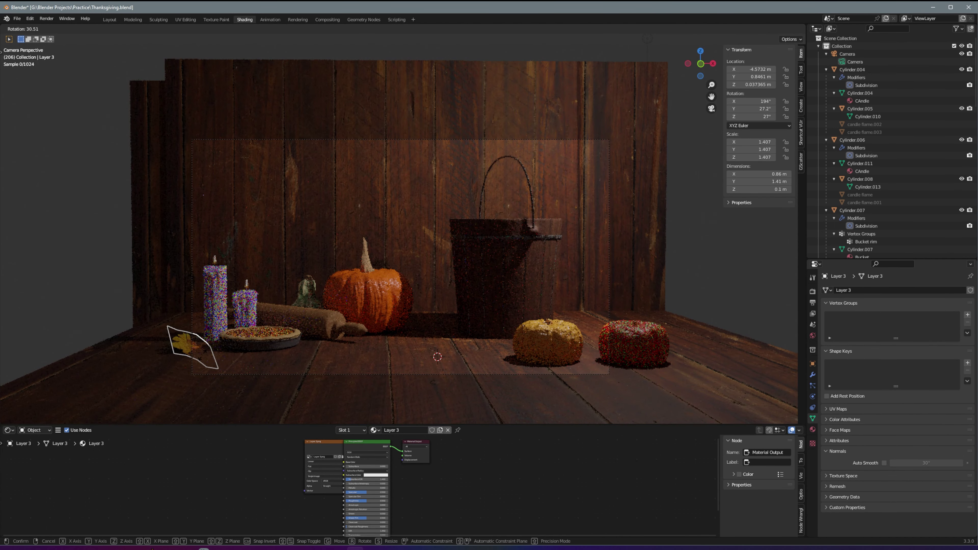
{"action": "left_click", "coordinate": [194, 343]}
{"action": "key", "text": "g"}
{"action": "left_click", "coordinate": [253, 336]}
{"action": "key", "text": "r"}
{"action": "key", "text": "z"}
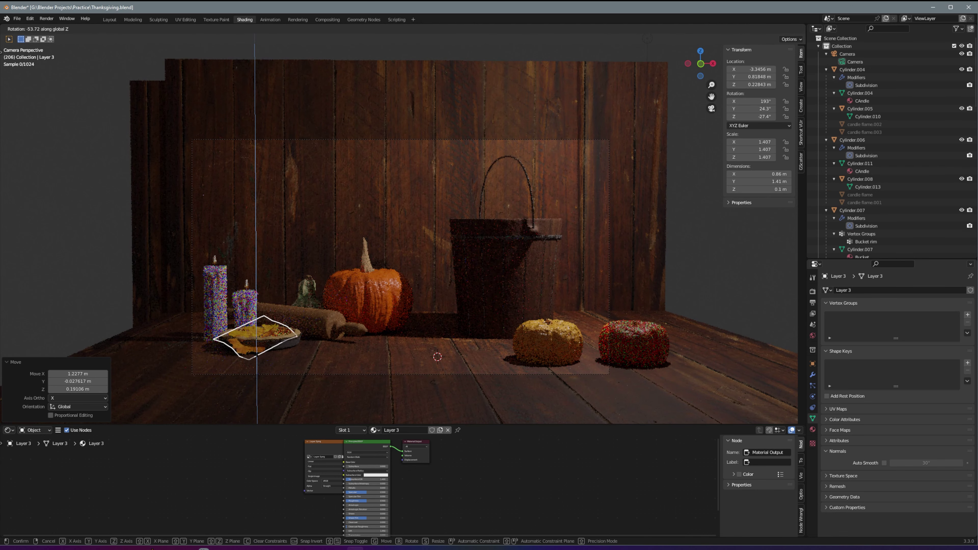
{"action": "left_click", "coordinate": [254, 335]}
{"action": "key", "text": "g"}
- Tilt the leaf forward about X and sideways about Y
{"action": "key", "text": "r"}
{"action": "key", "text": "x"}
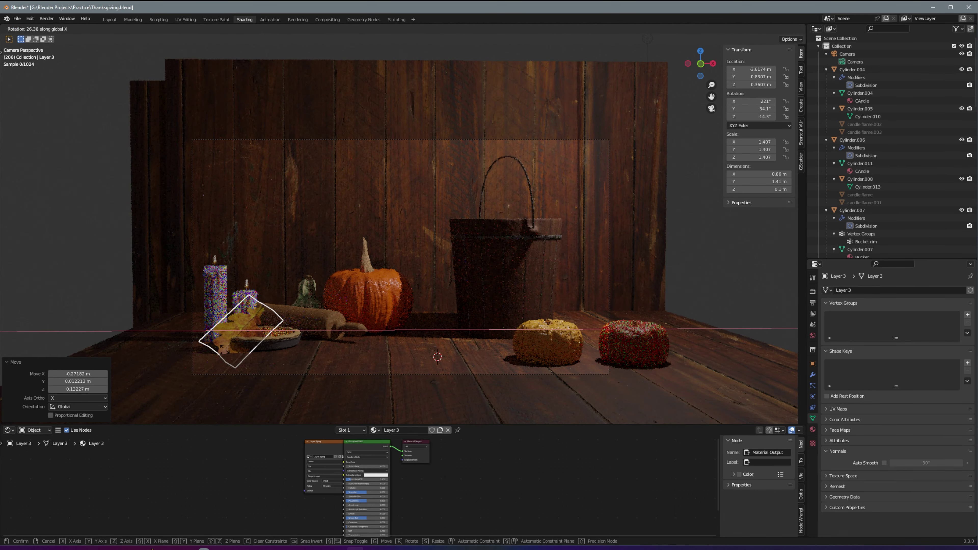
{"action": "left_click", "coordinate": [266, 306]}
{"action": "key", "text": "r"}
{"action": "key", "text": "y"}
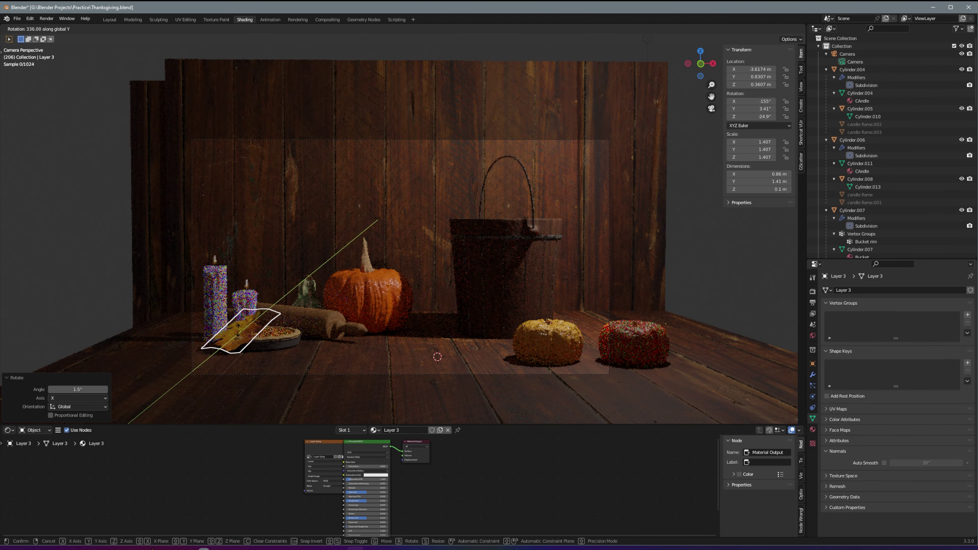
{"action": "left_click", "coordinate": [238, 332]}
- Shift the leaf left along X so it leans against the pie
{"action": "key", "text": "g"}
{"action": "key", "text": "x"}
{"action": "left_click", "coordinate": [218, 334]}
{"action": "key", "text": "g"}
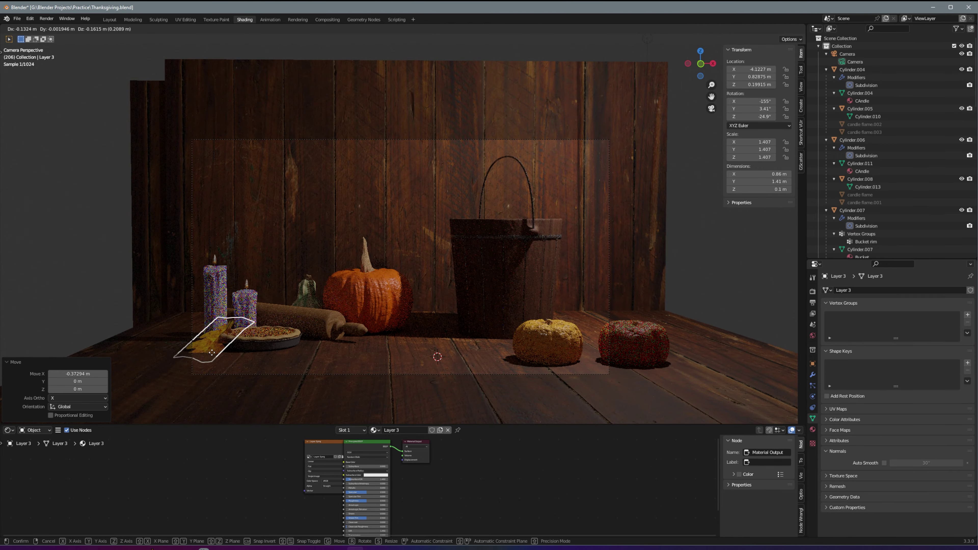
{"action": "left_click", "coordinate": [216, 350]}
{"action": "middle_click_drag", "start_coordinate": [216, 349], "coordinate": [247, 320]}
- In Edit Mode, rotate the selected leaf geometry to bend part of the leaf
{"action": "scroll", "coordinate": [250, 312], "scroll_direction": "up", "scroll_amount": 4}
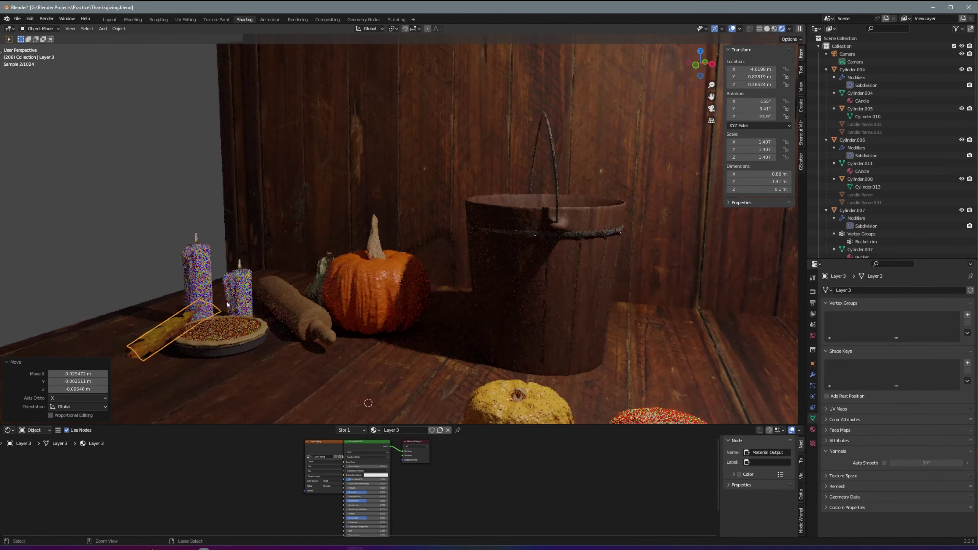
{"action": "scroll", "coordinate": [254, 309], "scroll_direction": "up", "scroll_amount": 3}
{"action": "scroll", "coordinate": [256, 309], "scroll_direction": "up", "scroll_amount": 1}
{"action": "key", "text": "Tab"}
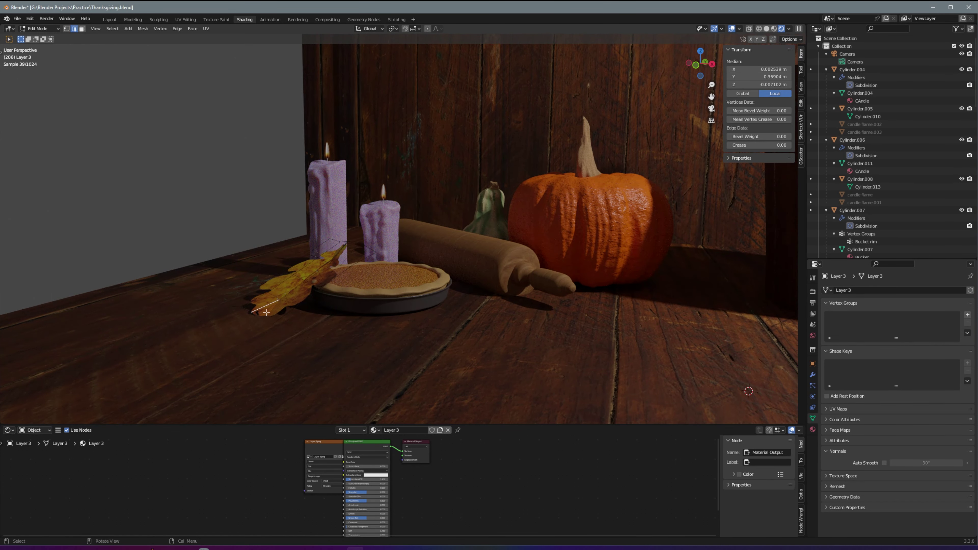
{"action": "key", "text": "r"}
{"action": "key", "text": "y"}
{"action": "key", "text": "x"}
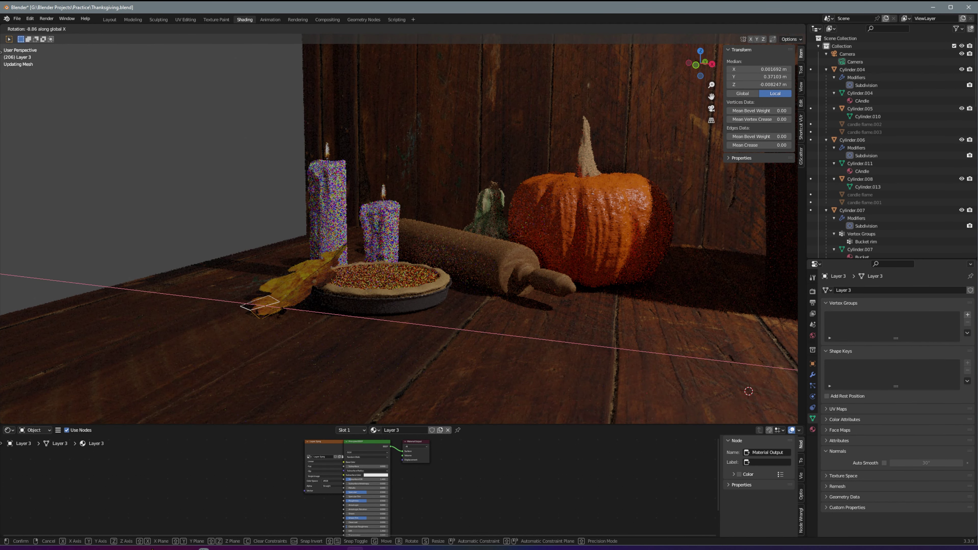
{"action": "key", "text": "Return"}
- Move a single leaf edge to a new position to finish the bend
{"action": "middle_click_drag", "start_coordinate": [385, 270], "coordinate": [351, 248]}
{"action": "key", "text": "alt+a"}
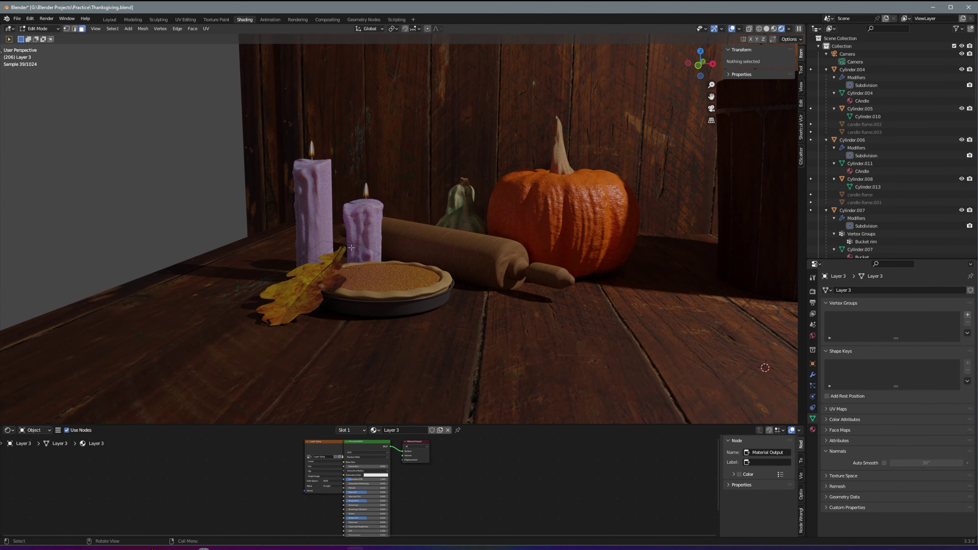
{"action": "left_click", "coordinate": [352, 248]}
{"action": "key", "text": "g"}
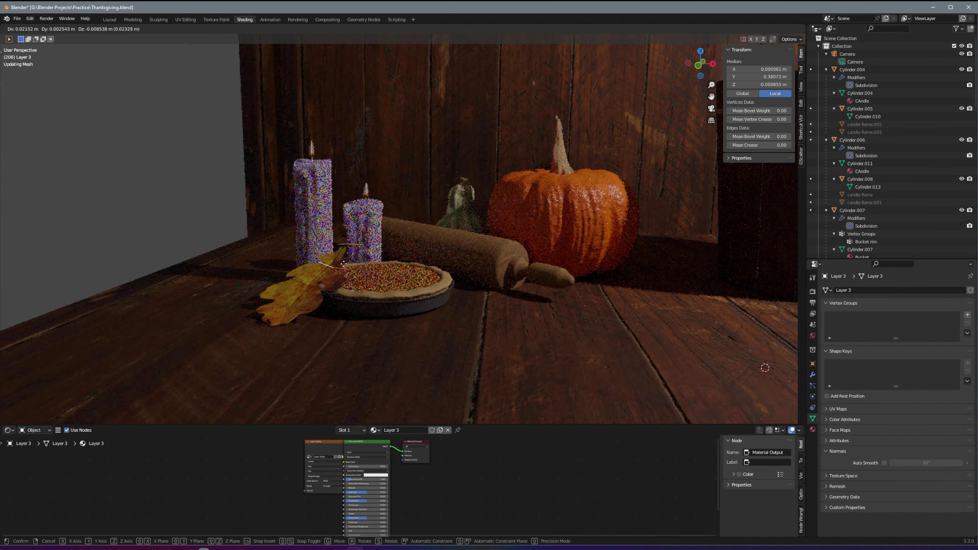
{"action": "key", "text": "Return"}
{"action": "key", "text": "Tab"}
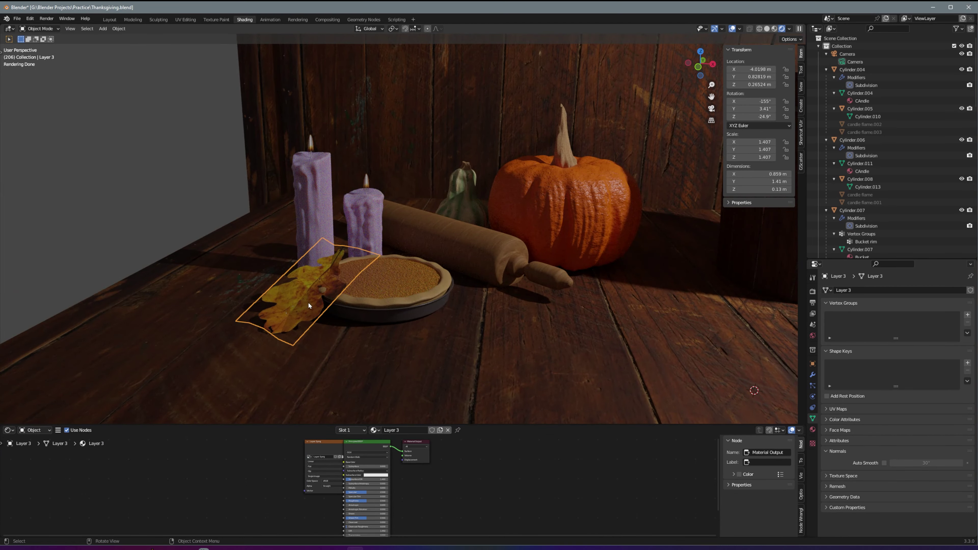
- Slide the whole leaf along Y toward the pie, nudge it, and tilt it slightly
{"action": "key", "text": "g"}
{"action": "key", "text": "y"}
{"action": "left_click", "coordinate": [278, 316]}
{"action": "middle_click_drag", "start_coordinate": [277, 316], "coordinate": [272, 270]}
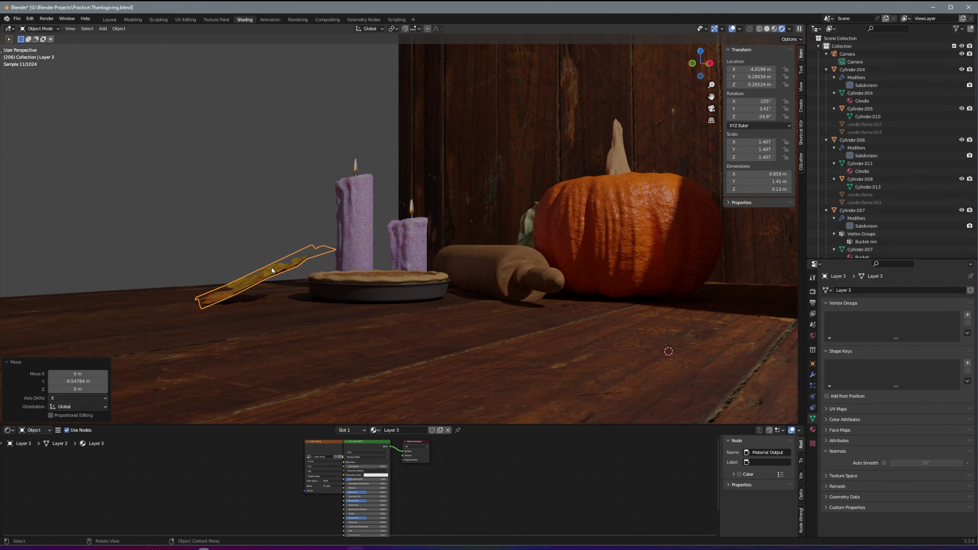
{"action": "key", "text": "g"}
{"action": "left_click", "coordinate": [251, 279]}
{"action": "key", "text": "r"}
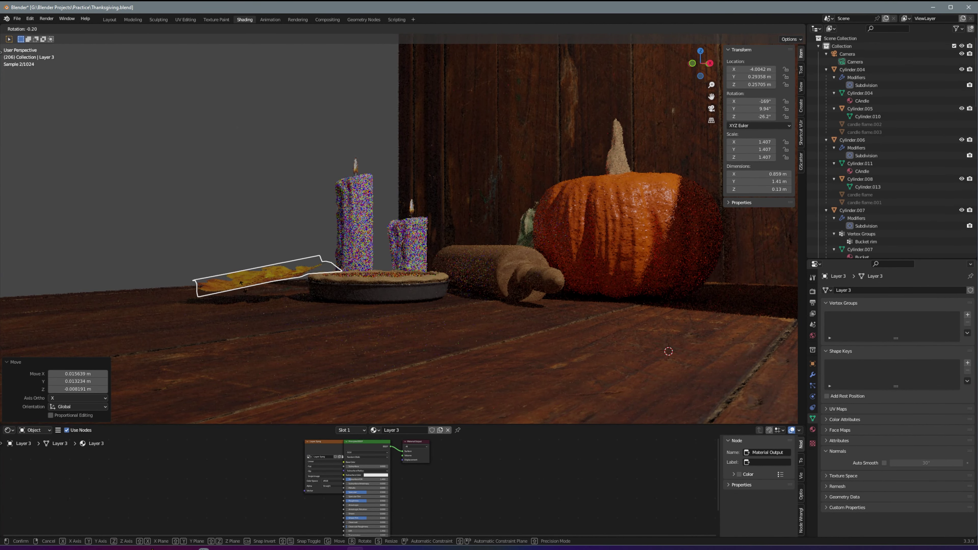
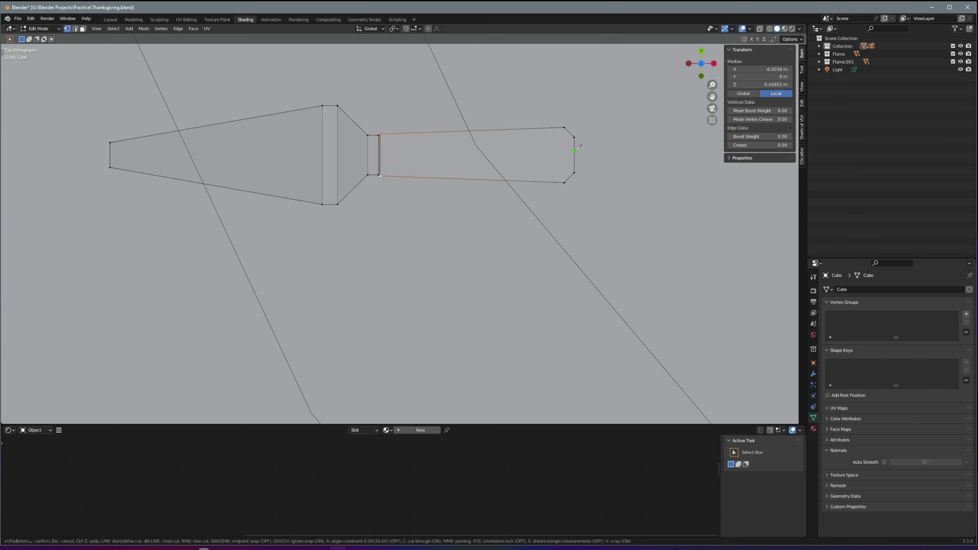
- Finish the lengthwise centre knife cut along the handle, then view it from the top
{"action": "left_click", "coordinate": [575, 155]}
{"action": "left_click", "coordinate": [83, 155]}
{"action": "key", "text": "Return"}
{"action": "key", "text": "Tab"}
{"action": "middle_click_drag", "start_coordinate": [341, 182], "coordinate": [385, 170]}
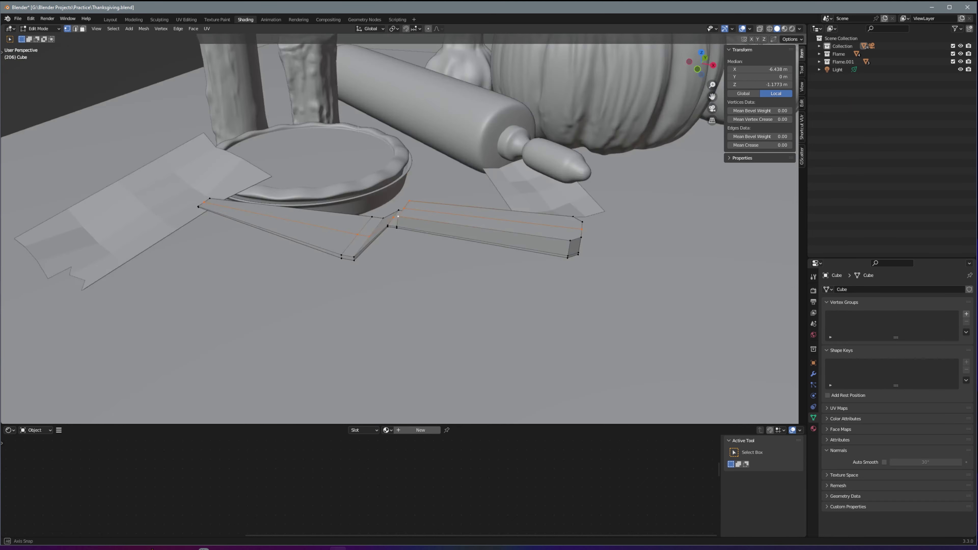
{"action": "scroll", "coordinate": [429, 162], "scroll_direction": "up", "scroll_amount": 5}
{"action": "key", "text": "Tab"}
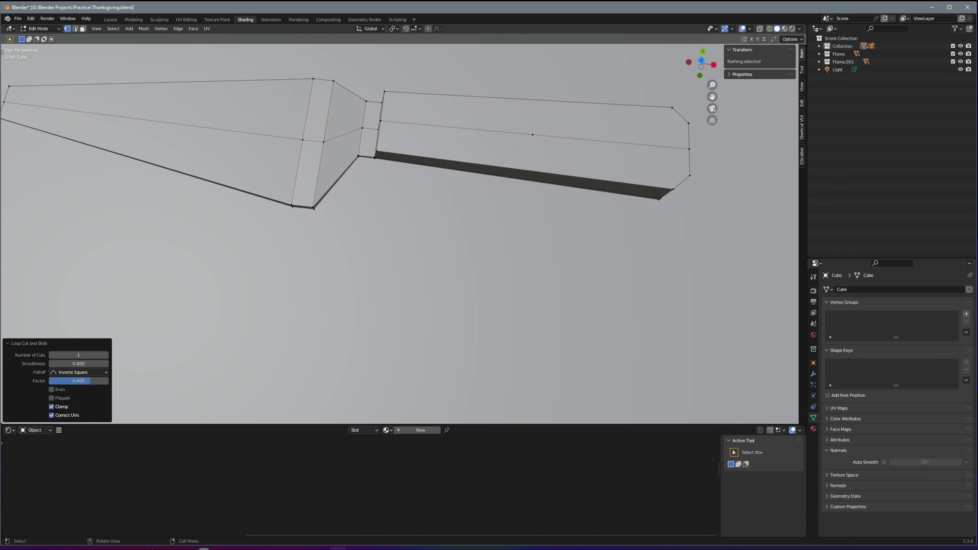
{"action": "key", "text": "KP_7"}
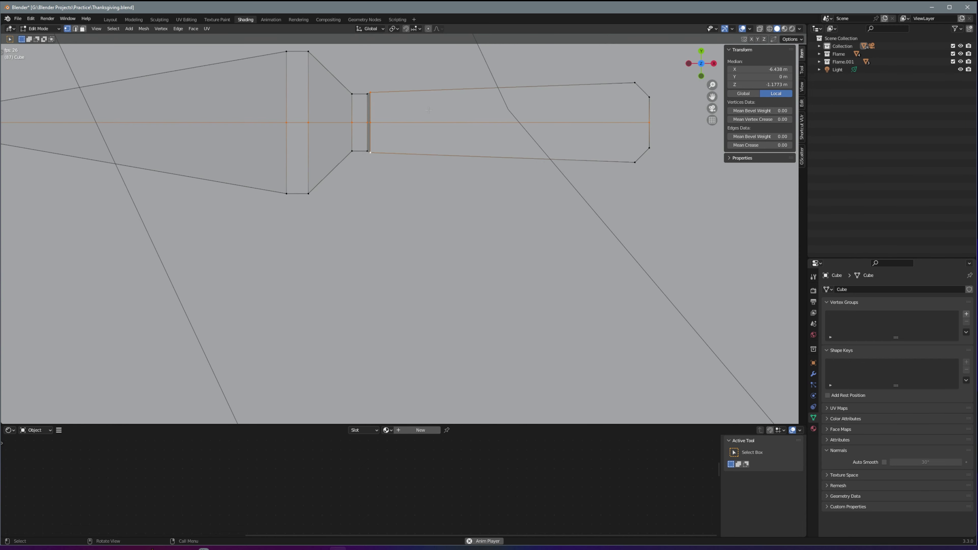
- Cut two crosswise cut-through edges across the handle grip and select their crossing points
{"action": "key", "text": "k"}
{"action": "left_click", "coordinate": [413, 70]}
{"action": "key", "text": "c"}
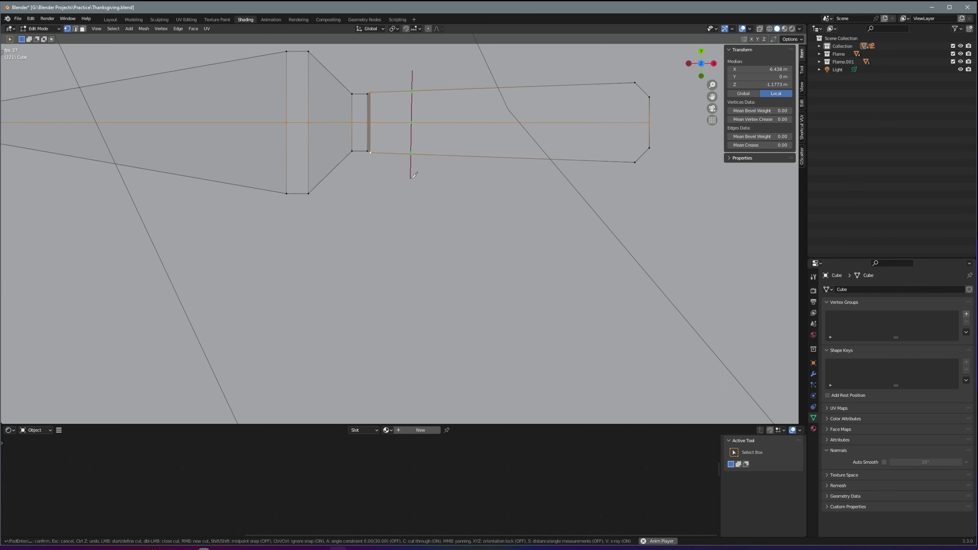
{"action": "left_click", "coordinate": [413, 152]}
{"action": "key", "text": "Return"}
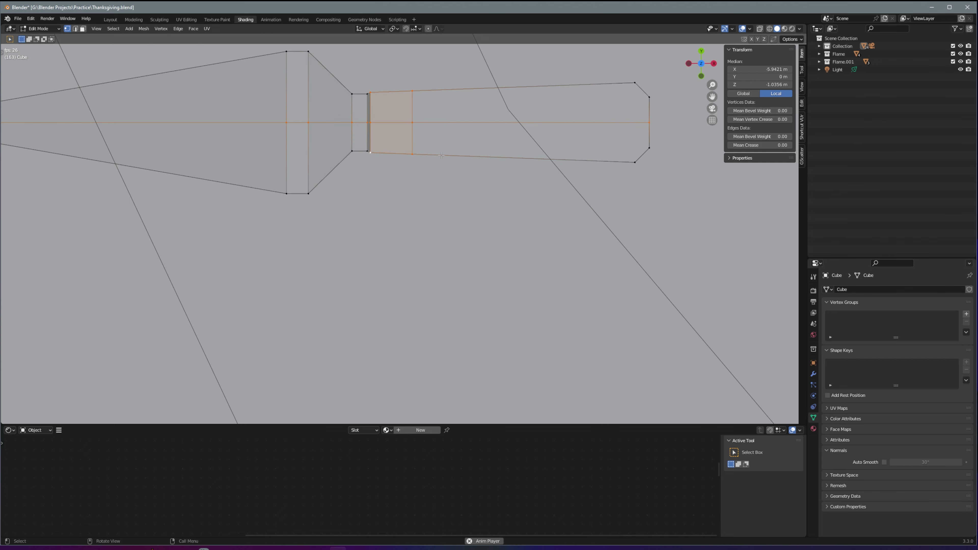
{"action": "key", "text": "alt+a"}
{"action": "key", "text": "k"}
{"action": "left_click", "coordinate": [473, 83]}
{"action": "left_click", "coordinate": [472, 156]}
{"action": "key", "text": "Return"}
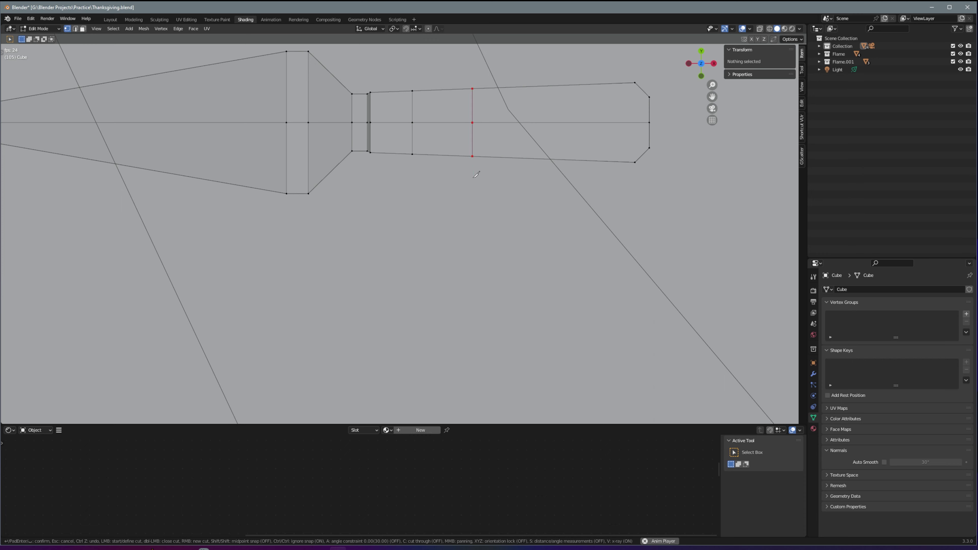
{"action": "left_click", "coordinate": [444, 123]}
- Bevel the two crossing vertices, then try LoopTools Circle and undo it
{"action": "key", "text": "ctrl+b"}
{"action": "scroll", "coordinate": [474, 133], "scroll_direction": "up", "scroll_amount": 1}
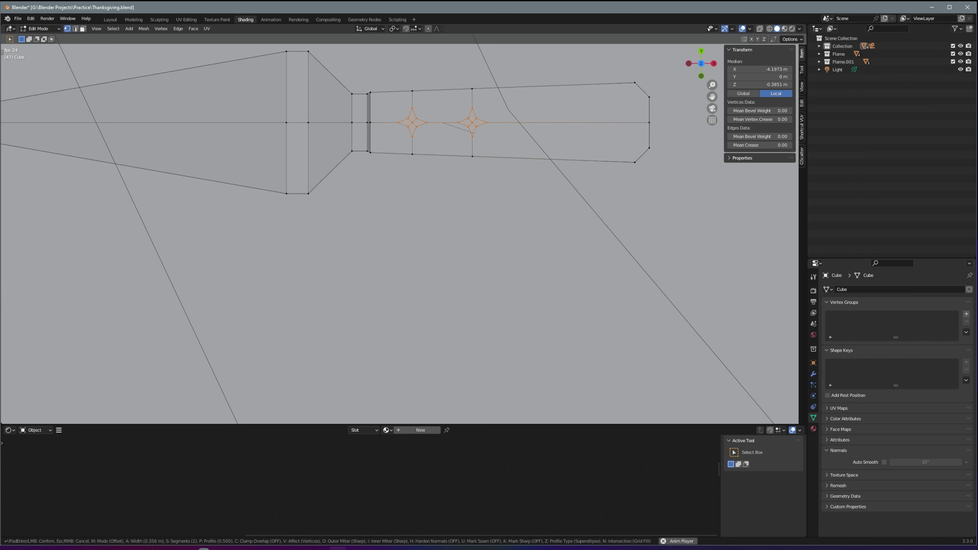
{"action": "left_click", "coordinate": [475, 134]}
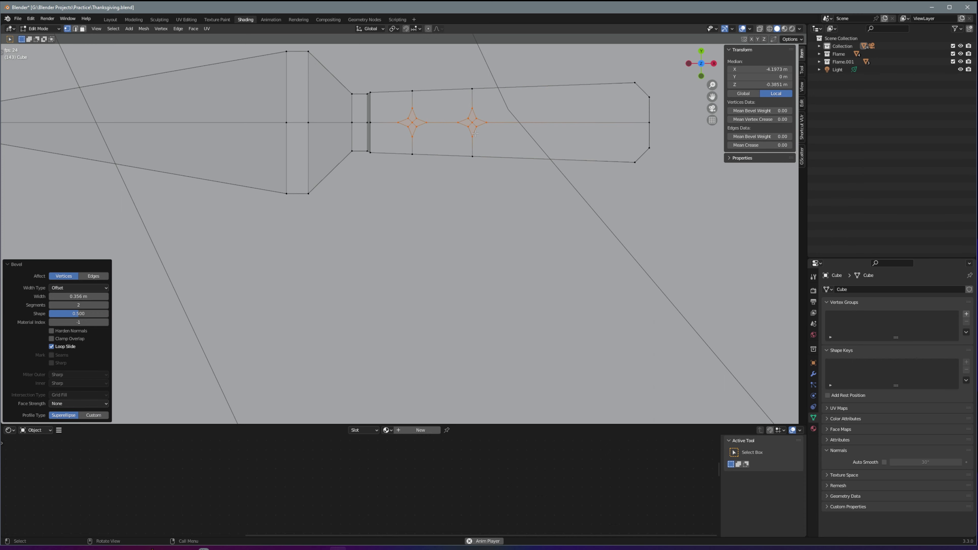
{"action": "left_click", "coordinate": [802, 69]}
{"action": "left_click", "coordinate": [736, 86]}
{"action": "left_click", "coordinate": [803, 104]}
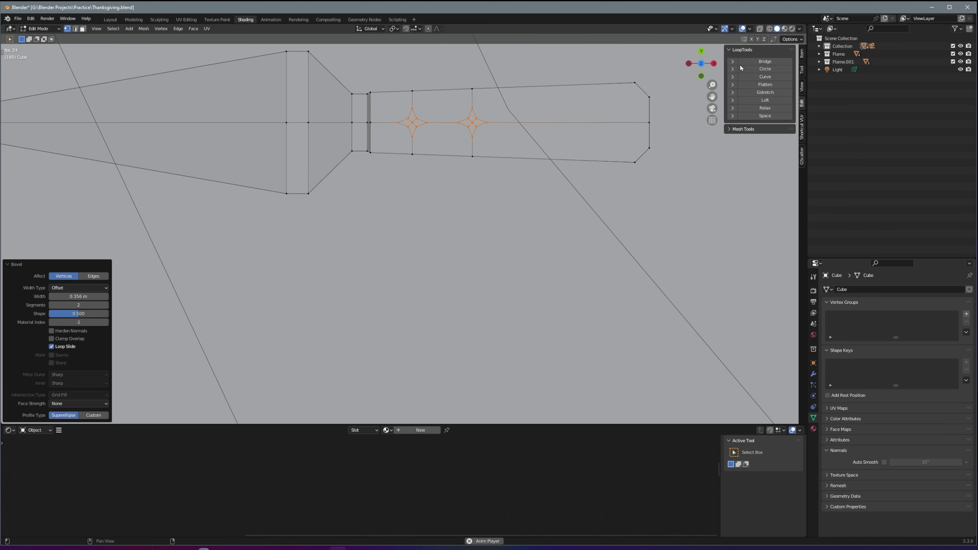
{"action": "left_click", "coordinate": [765, 68]}
{"action": "key", "text": "ctrl+z"}
{"action": "scroll", "coordinate": [516, 106], "scroll_direction": "down", "scroll_amount": 1}
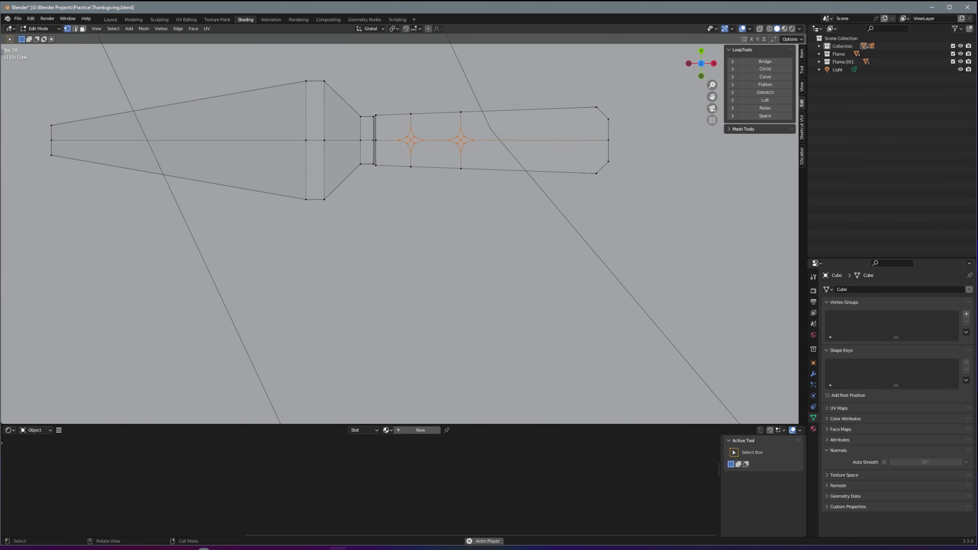
{"action": "left_click", "coordinate": [765, 68]}
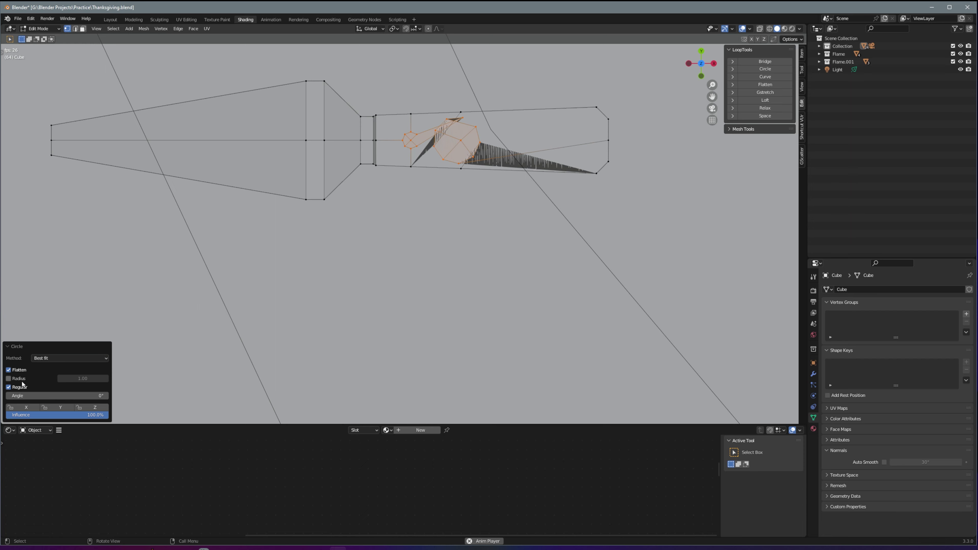
{"action": "key", "text": "ctrl+z"}
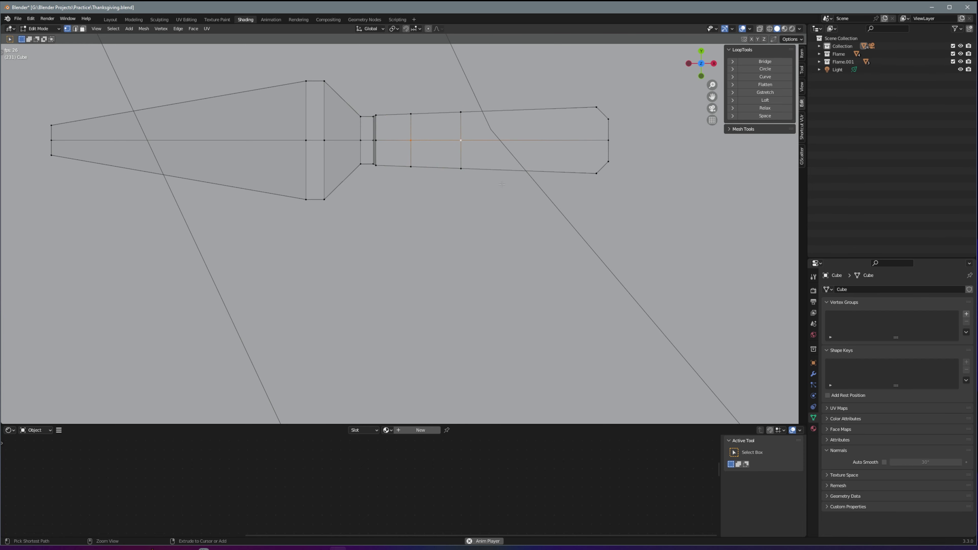
- Redo the vertex bevel with a softer shape and a 0.257 m width
{"action": "key", "text": "ctrl+shift+b"}
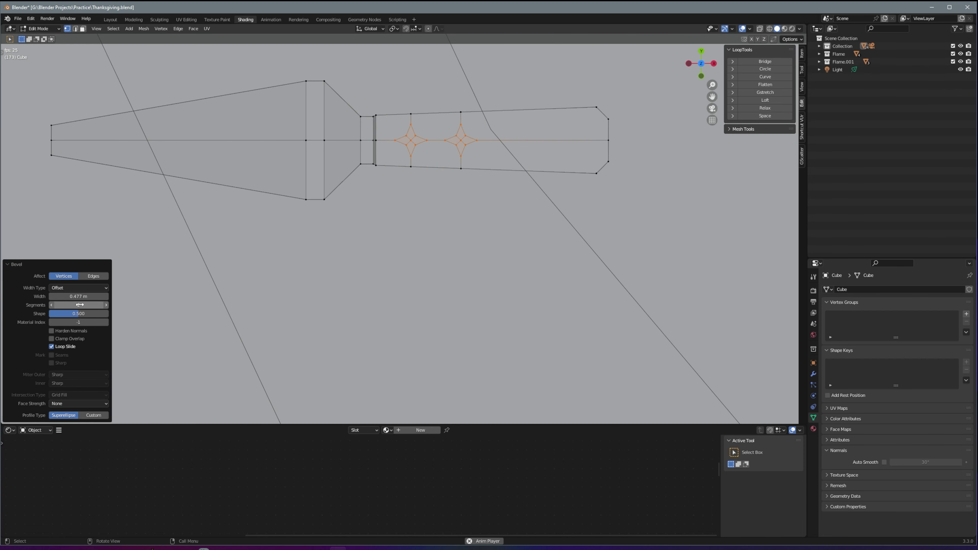
{"action": "left_click_drag", "start_coordinate": [81, 313], "coordinate": [60, 317]}
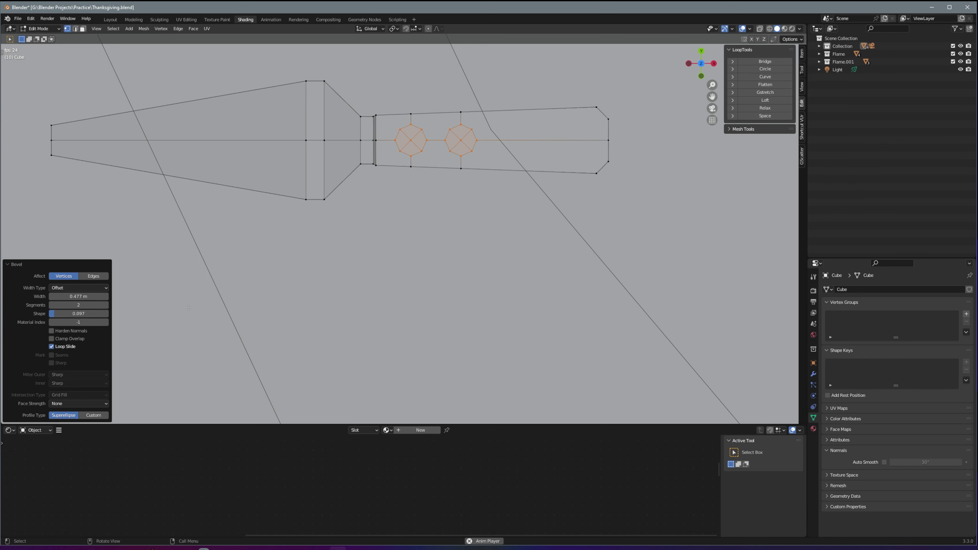
{"action": "left_click_drag", "start_coordinate": [82, 296], "coordinate": [71, 297]}
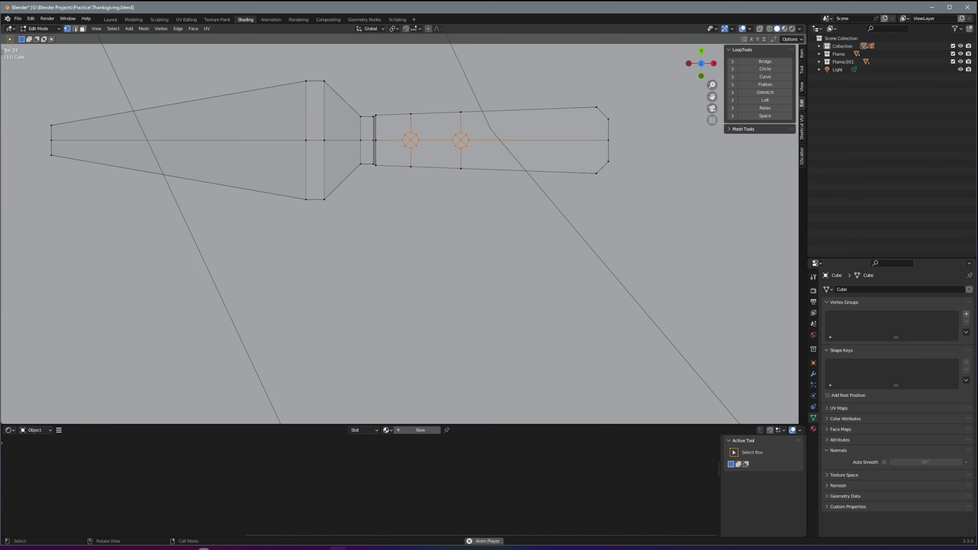
{"action": "key", "text": "alt+a"}
{"action": "scroll", "coordinate": [385, 173], "scroll_direction": "up", "scroll_amount": 2}
- Knife-cut edges from the first octagon out to the handle's upper and lower edges
{"action": "middle_click_drag", "start_coordinate": [385, 174], "coordinate": [436, 116]}
{"action": "key", "text": "k"}
{"action": "left_click", "coordinate": [435, 117]}
{"action": "left_click", "coordinate": [408, 84]}
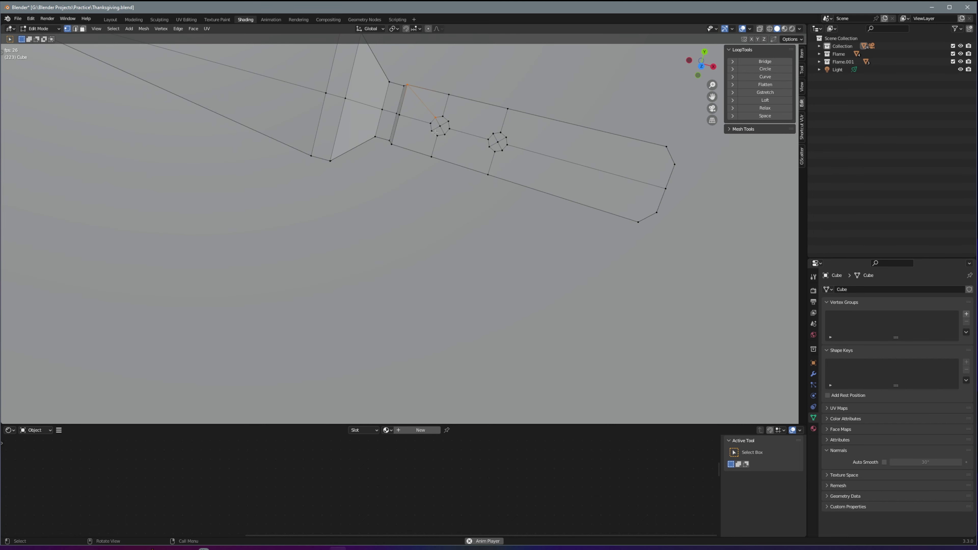
{"action": "left_click", "coordinate": [392, 144]}
{"action": "left_click", "coordinate": [431, 131]}
{"action": "left_click", "coordinate": [445, 134]}
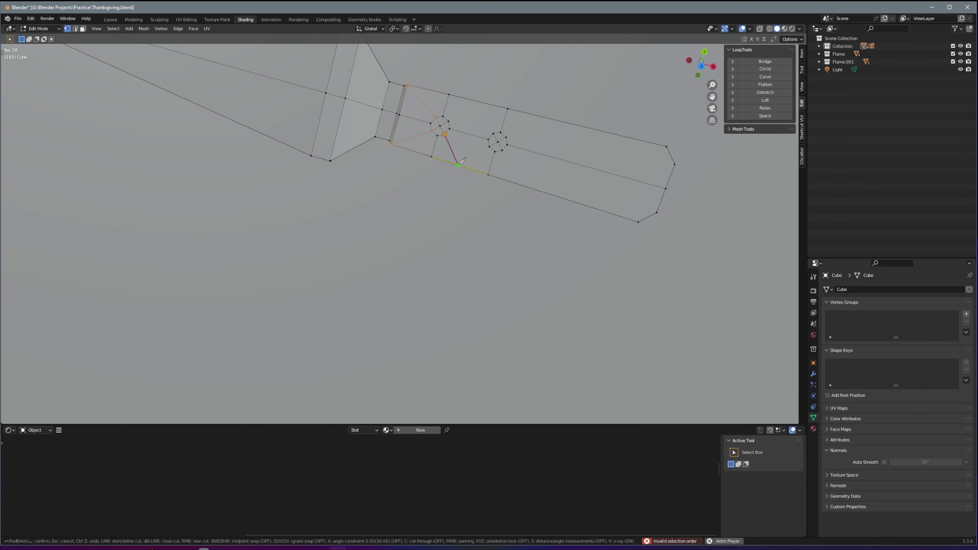
{"action": "left_click", "coordinate": [454, 164]}
{"action": "left_click", "coordinate": [476, 101]}
{"action": "key", "text": "Return"}
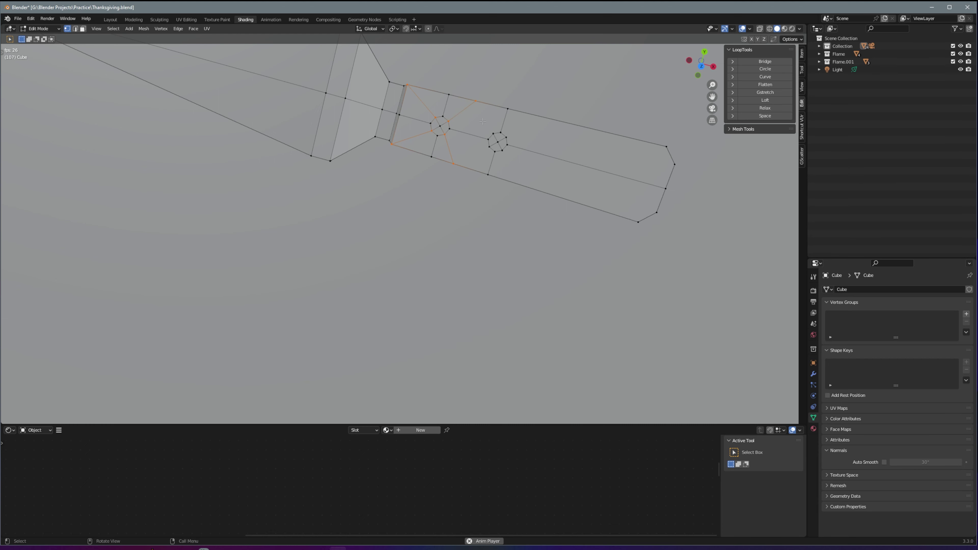
- Connect the second octagon's vertices to the handle's top and bottom edges
{"action": "key", "text": "k"}
{"action": "left_click", "coordinate": [482, 102]}
{"action": "left_click", "coordinate": [493, 133]}
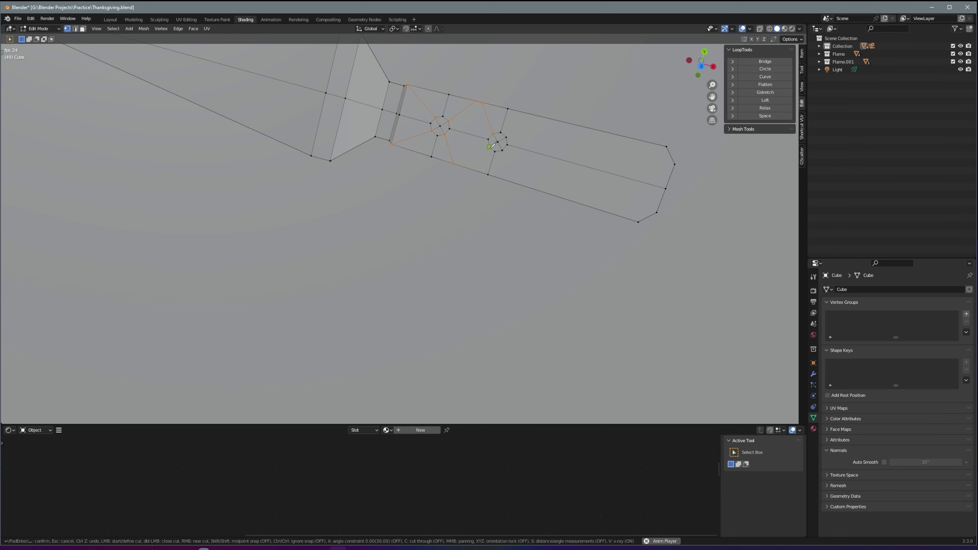
{"action": "left_click", "coordinate": [462, 166]}
{"action": "key", "text": "Return"}
{"action": "key", "text": "k"}
{"action": "left_click", "coordinate": [502, 150]}
{"action": "left_click", "coordinate": [518, 184]}
{"action": "key", "text": "Return"}
- Cut edges from the octagon to the handle's top edge and both end corners
{"action": "key", "text": "k"}
{"action": "left_click", "coordinate": [539, 116]}
{"action": "key", "text": "Return"}
{"action": "key", "text": "k"}
{"action": "left_click", "coordinate": [675, 164]}
{"action": "left_click", "coordinate": [506, 137]}
{"action": "key", "text": "Return"}
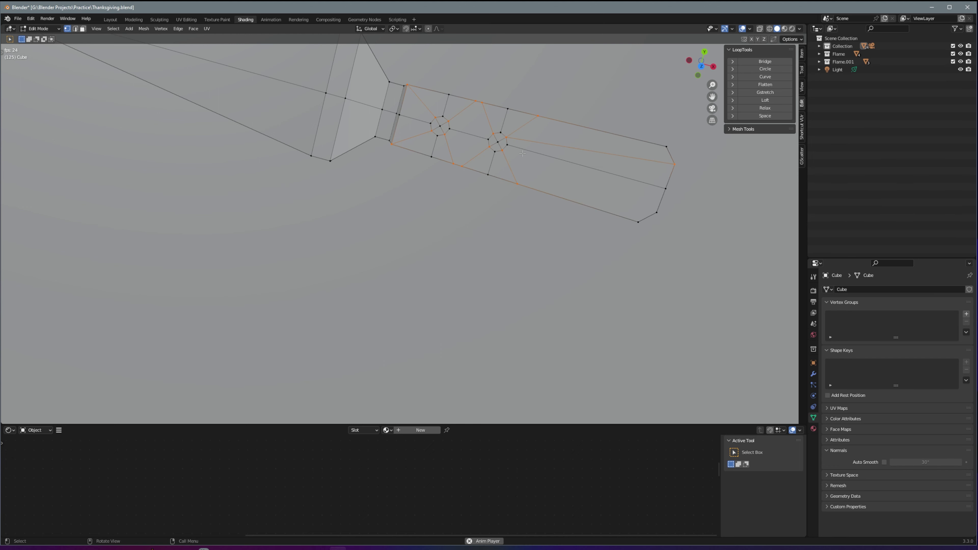
{"action": "key", "text": "k"}
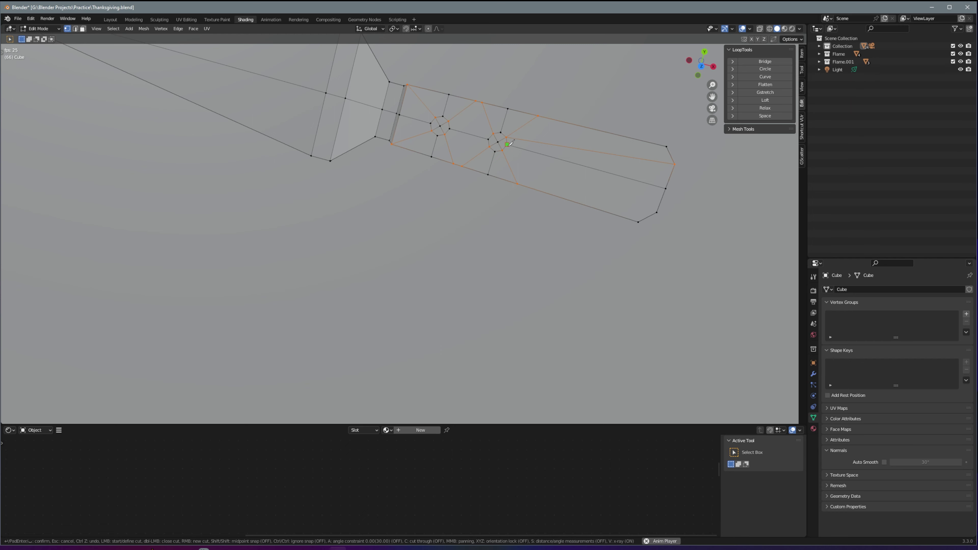
{"action": "left_click", "coordinate": [508, 144]}
{"action": "left_click", "coordinate": [639, 222]}
{"action": "key", "text": "Return"}
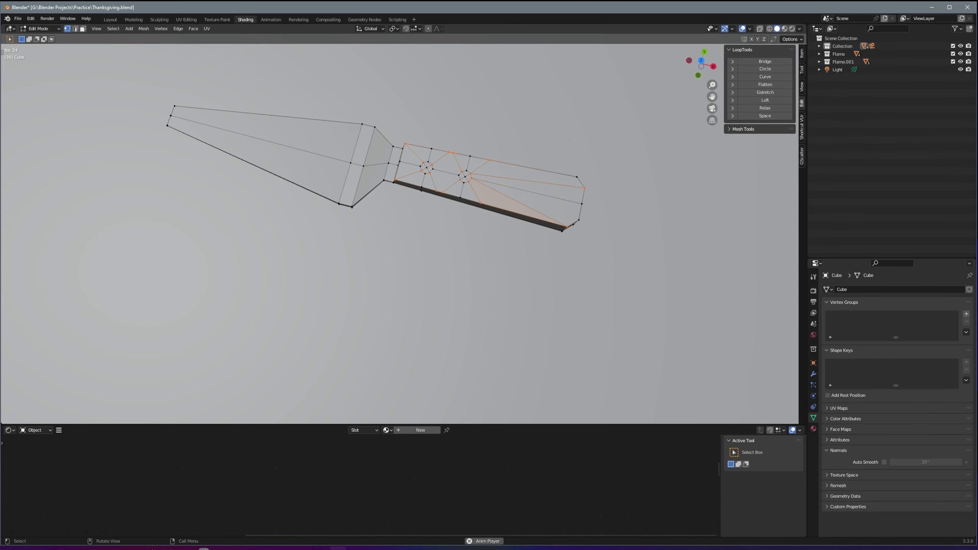
- Carry the rivet-area edges down the handle's side face with extra knife cuts
{"action": "mouse_move", "coordinate": [708, 180]}
{"action": "middle_mouse_down"}
{"action": "mouse_move", "coordinate": [507, 189]}
{"action": "mouse_move", "coordinate": [462, 270]}
{"action": "middle_mouse_up"}
{"action": "scroll", "coordinate": [462, 270], "scroll_direction": "up", "scroll_amount": 3}
{"action": "key", "text": "k"}
{"action": "left_click", "coordinate": [458, 249]}
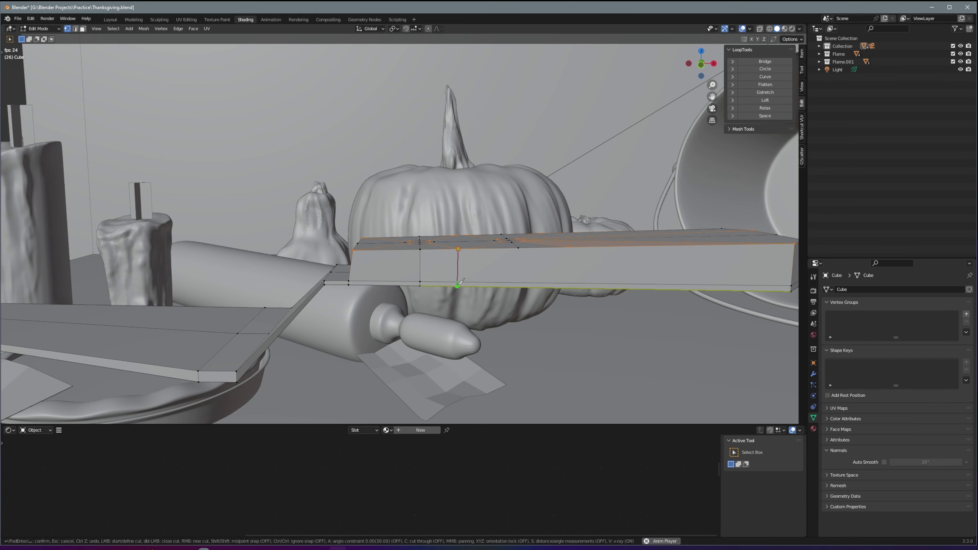
{"action": "mouse_move", "coordinate": [462, 282]}
{"action": "middle_mouse_down"}
{"action": "mouse_move", "coordinate": [529, 254]}
{"action": "mouse_move", "coordinate": [497, 252]}
{"action": "middle_mouse_up"}
{"action": "scroll", "coordinate": [497, 252], "scroll_direction": "up", "scroll_amount": 5}
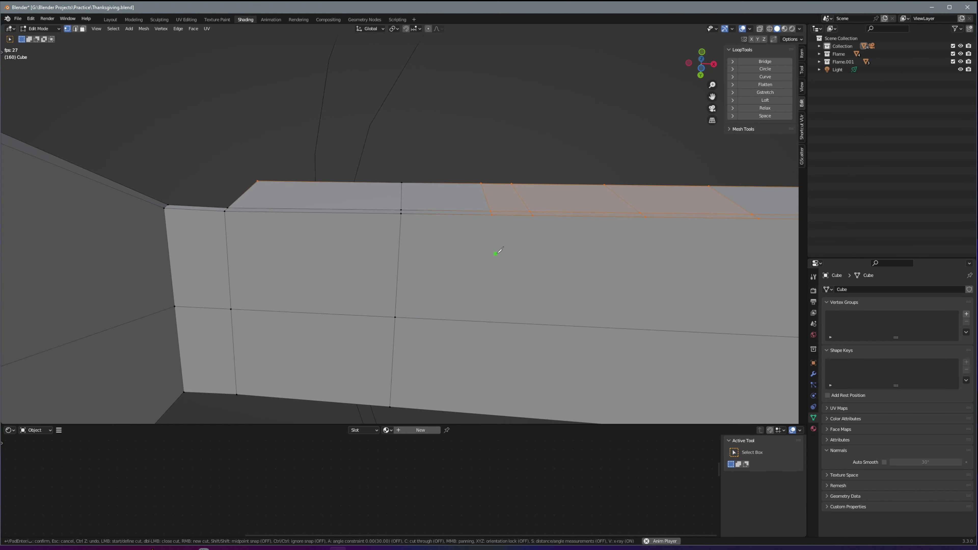
{"action": "key", "text": "Return"}
{"action": "key", "text": "k"}
{"action": "left_click", "coordinate": [646, 217]}
{"action": "scroll", "coordinate": [644, 249], "scroll_direction": "down", "scroll_amount": 4}
{"action": "key", "text": "Escape"}
{"action": "mouse_move", "coordinate": [605, 325]}
{"action": "middle_mouse_down"}
{"action": "mouse_move", "coordinate": [621, 303]}
{"action": "mouse_move", "coordinate": [413, 317]}
{"action": "middle_mouse_up"}
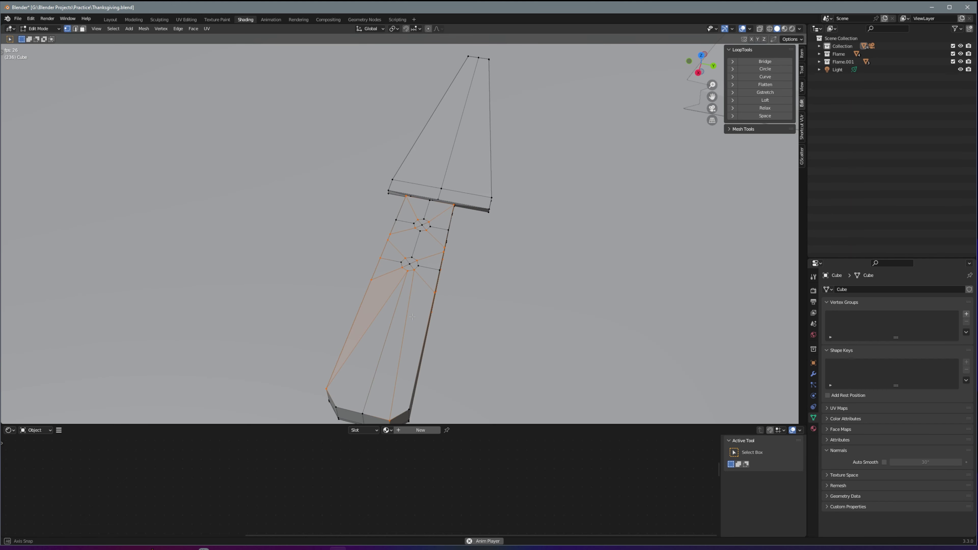
{"action": "middle_click_drag", "start_coordinate": [412, 317], "coordinate": [401, 274]}
- Dissolve an unwanted edge on the handle
{"action": "key", "text": "2"}
{"action": "left_click", "coordinate": [400, 274]}
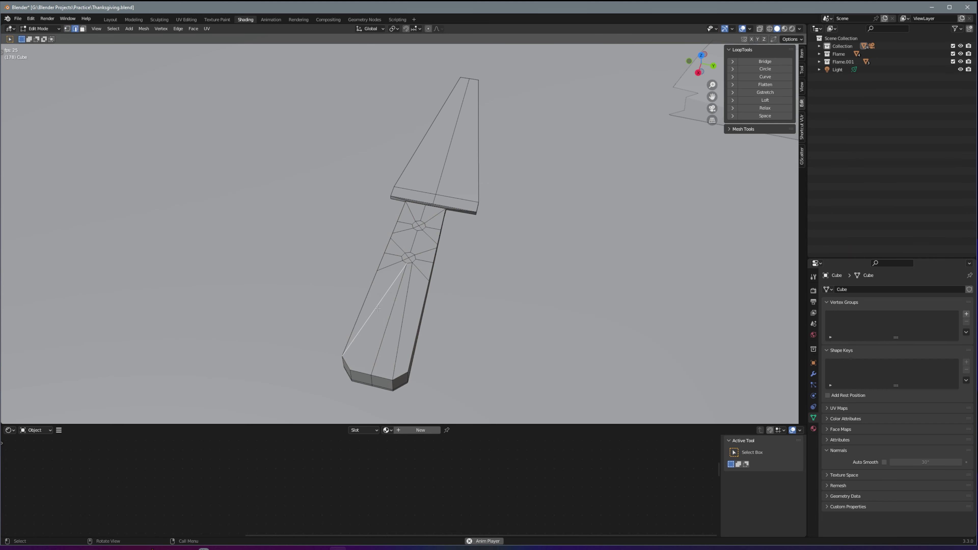
{"action": "right_click", "coordinate": [355, 314]}
{"action": "key", "text": "Escape"}
{"action": "key", "text": "x"}
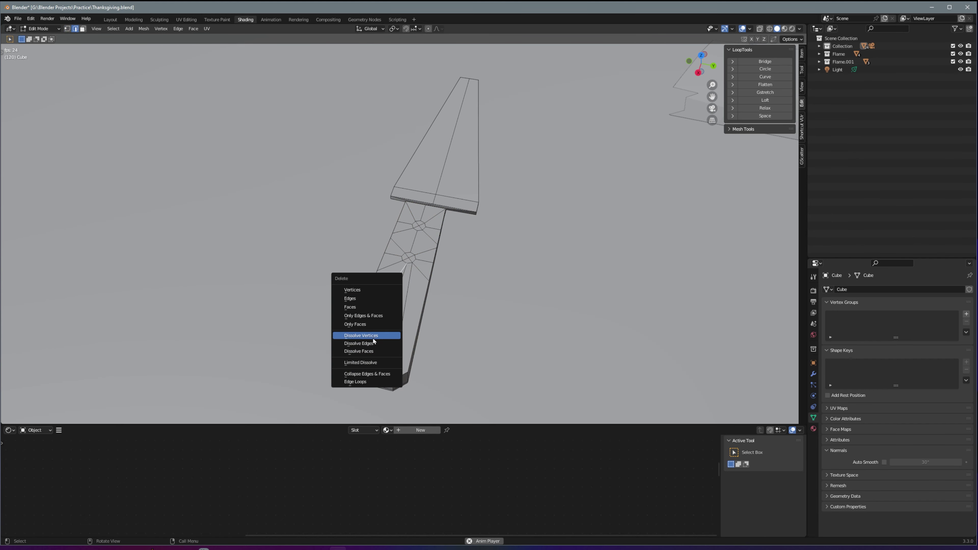
{"action": "left_click", "coordinate": [371, 338]}
{"action": "key", "text": "k"}
{"action": "left_click", "coordinate": [403, 261]}
{"action": "key", "text": "Escape"}
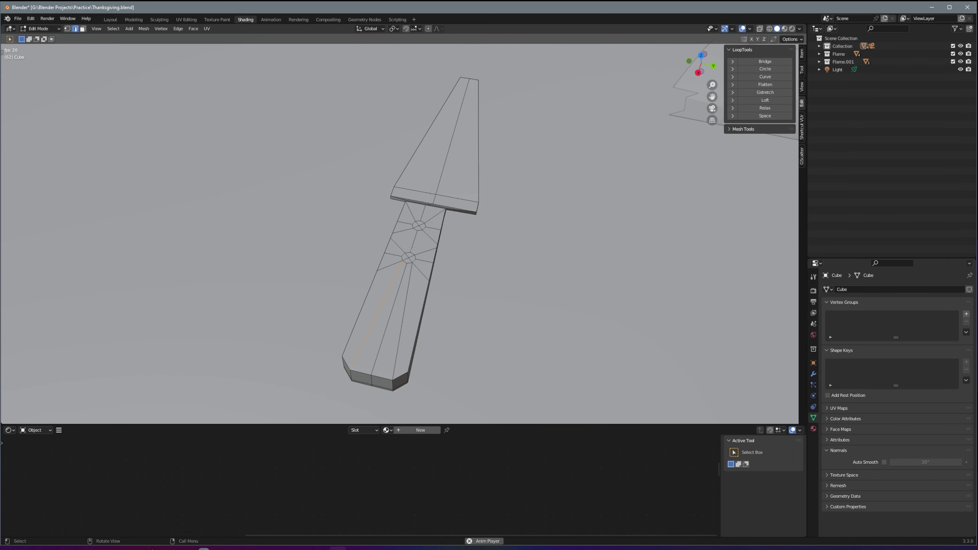
{"action": "key", "text": "KP_7"}
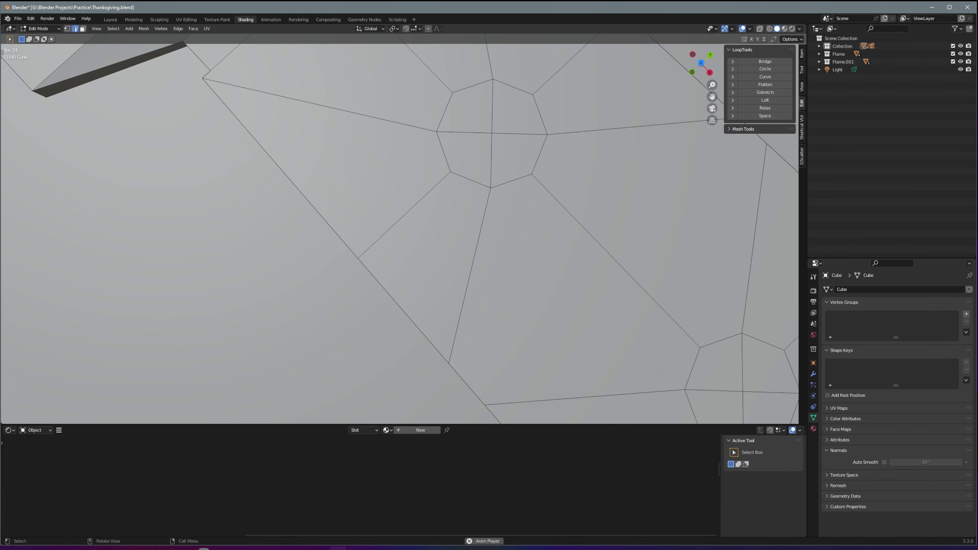
{"action": "scroll", "coordinate": [660, 373], "scroll_direction": "down", "scroll_amount": 3}
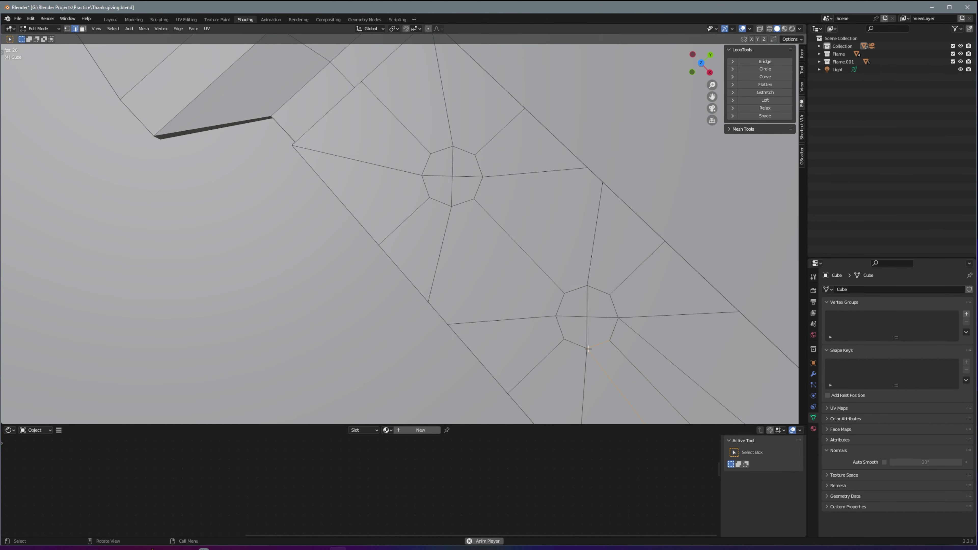
{"action": "mouse_move", "coordinate": [583, 357]}
{"action": "middle_mouse_down"}
{"action": "mouse_move", "coordinate": [539, 302]}
{"action": "mouse_move", "coordinate": [364, 228]}
{"action": "mouse_move", "coordinate": [431, 256]}
{"action": "middle_mouse_up"}
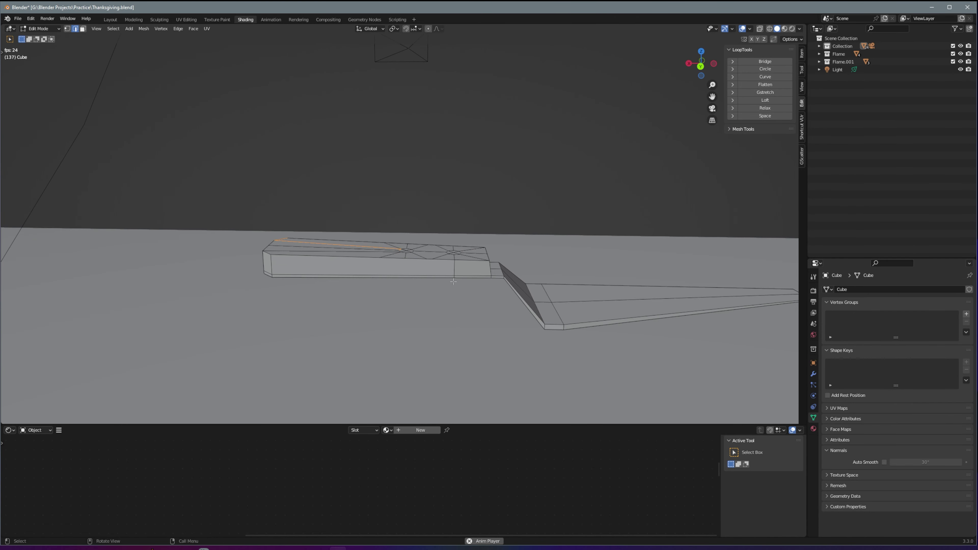
- Knife two vertical cuts down the handle's side
{"action": "key", "text": "k"}
{"action": "scroll", "coordinate": [428, 270], "scroll_direction": "up", "scroll_amount": 8}
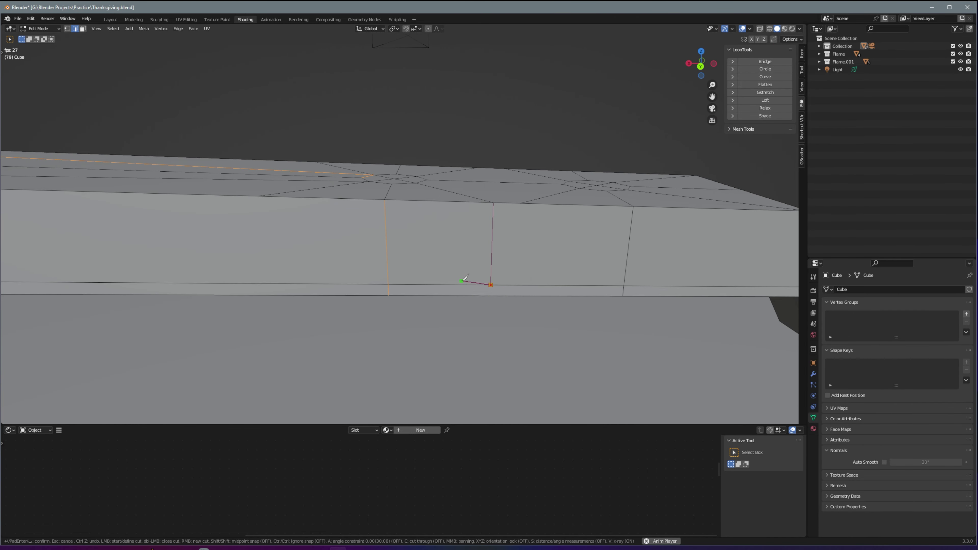
{"action": "left_click", "coordinate": [492, 295]}
{"action": "left_click", "coordinate": [493, 205]}
{"action": "left_click", "coordinate": [519, 296]}
{"action": "key", "text": "Return"}
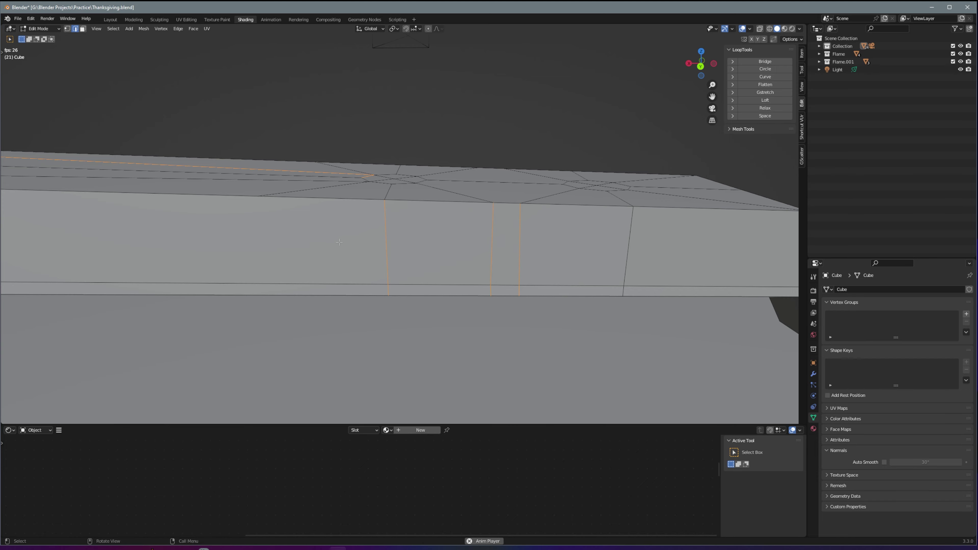
{"action": "key", "text": "k"}
{"action": "left_click", "coordinate": [262, 287]}
{"action": "key", "text": "Return"}
{"action": "scroll", "coordinate": [321, 267], "scroll_direction": "down", "scroll_amount": 3}
{"action": "middle_click_drag", "start_coordinate": [322, 268], "coordinate": [304, 262]}
{"action": "scroll", "coordinate": [304, 262], "scroll_direction": "up", "scroll_amount": 4}
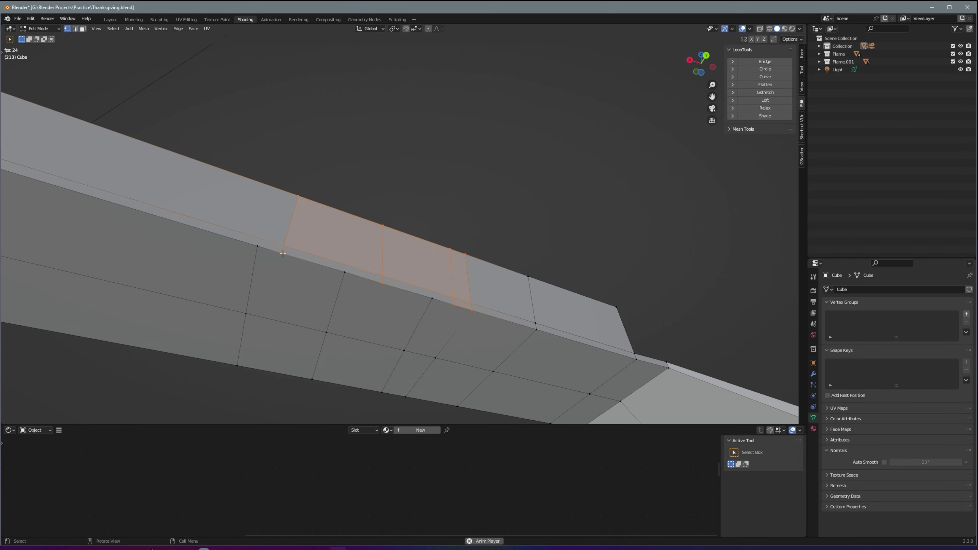
- Merge a stray vertex using At Last and slide a vertex along its edge
{"action": "key", "text": "1"}
{"action": "left_click", "coordinate": [295, 261]}
{"action": "key", "text": "m"}
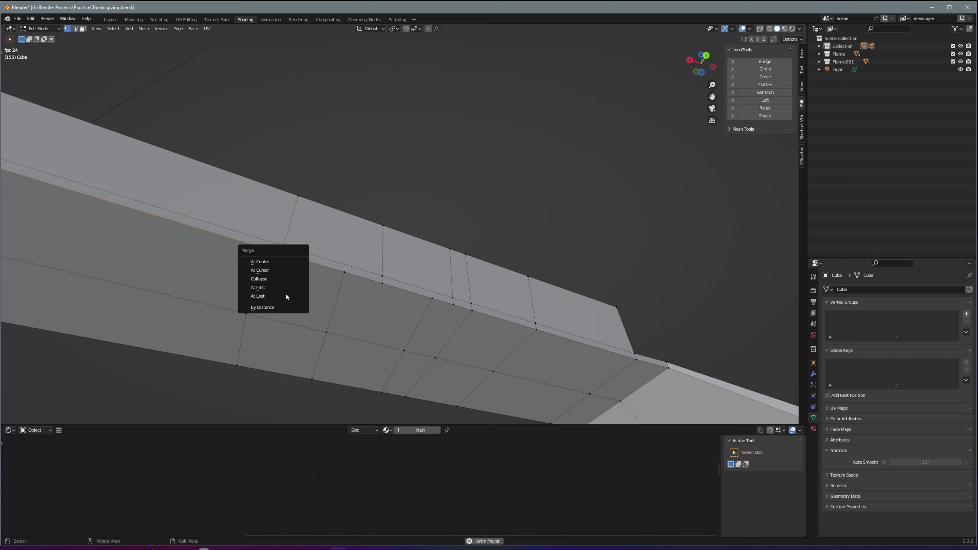
{"action": "left_click", "coordinate": [280, 297]}
{"action": "left_click", "coordinate": [246, 313]}
{"action": "key", "text": "g"}
{"action": "key", "text": "g"}
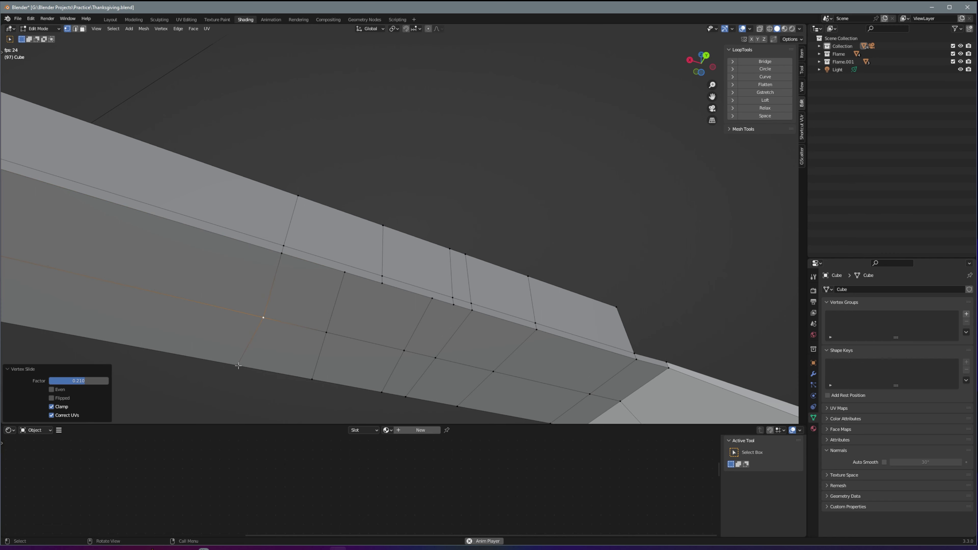
{"action": "left_click", "coordinate": [237, 366]}
- Slide another side vertex into place and return to Object Mode
{"action": "key", "text": "g"}
{"action": "key", "text": "g"}
{"action": "key", "text": "m"}
{"action": "left_click", "coordinate": [386, 302]}
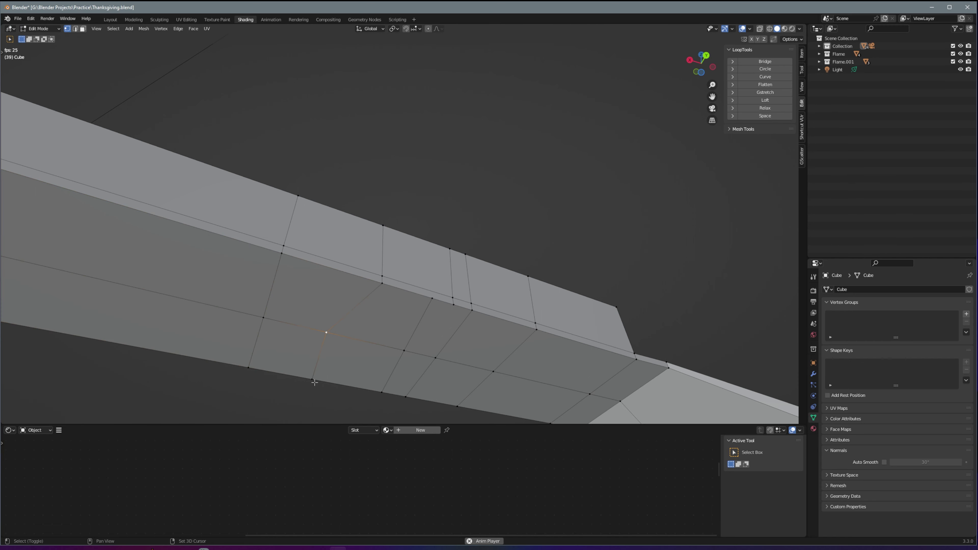
{"action": "key", "text": "g"}
{"action": "key", "text": "g"}
{"action": "left_click", "coordinate": [349, 383]}
{"action": "mouse_move", "coordinate": [349, 383]}
{"action": "middle_mouse_down"}
{"action": "mouse_move", "coordinate": [428, 385]}
{"action": "mouse_move", "coordinate": [273, 421]}
{"action": "mouse_move", "coordinate": [405, 224]}
{"action": "mouse_move", "coordinate": [366, 275]}
{"action": "middle_mouse_up"}
{"action": "left_click", "coordinate": [405, 224]}
{"action": "key", "text": "Tab"}
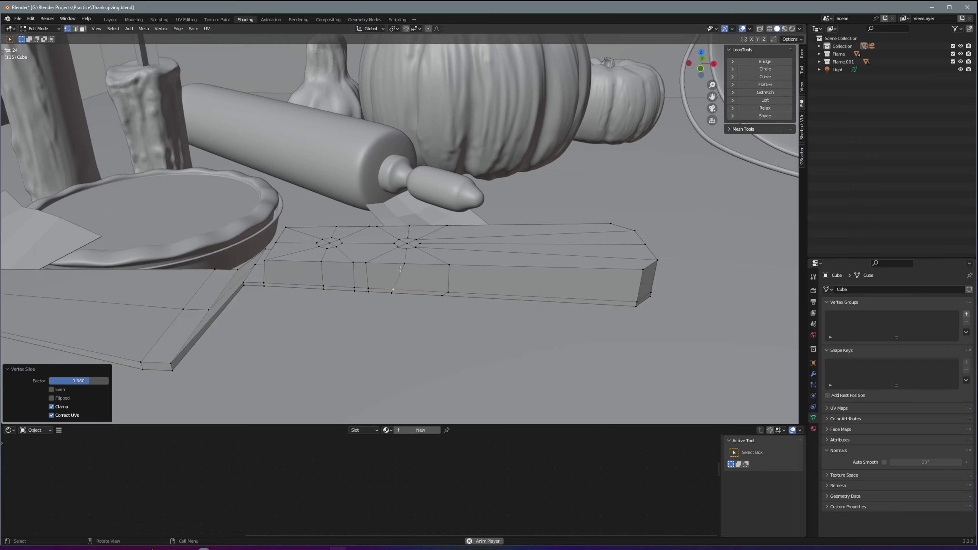
- Add a Subdivision Surface modifier to the handle
{"action": "scroll", "coordinate": [367, 274], "scroll_direction": "down", "scroll_amount": 5}
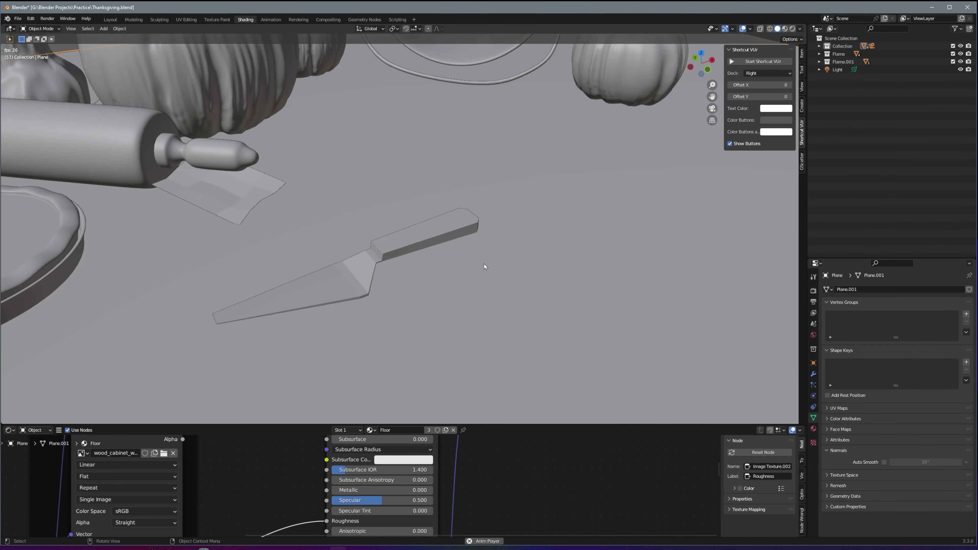
{"action": "left_click", "coordinate": [813, 373]}
{"action": "left_click", "coordinate": [871, 289]}
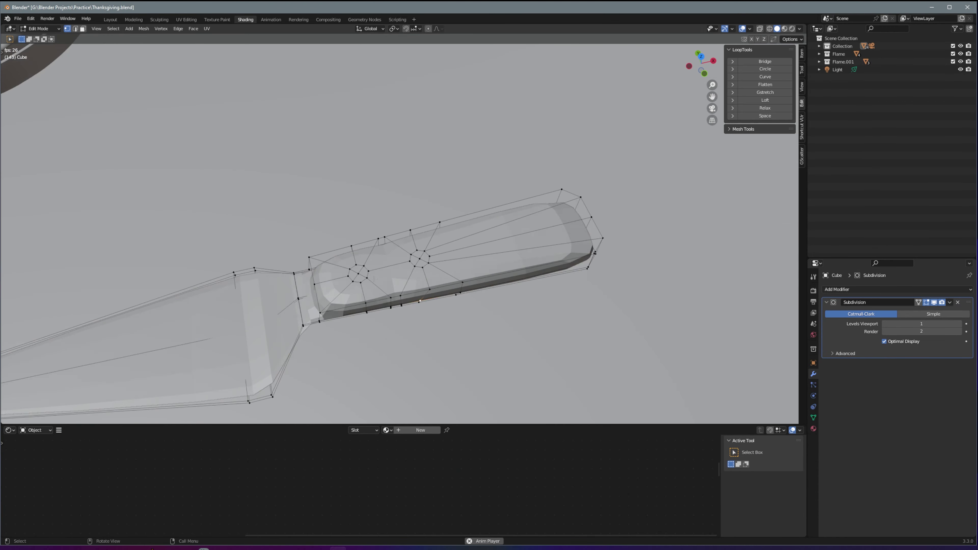
{"action": "scroll", "coordinate": [328, 304], "scroll_direction": "up", "scroll_amount": 2}
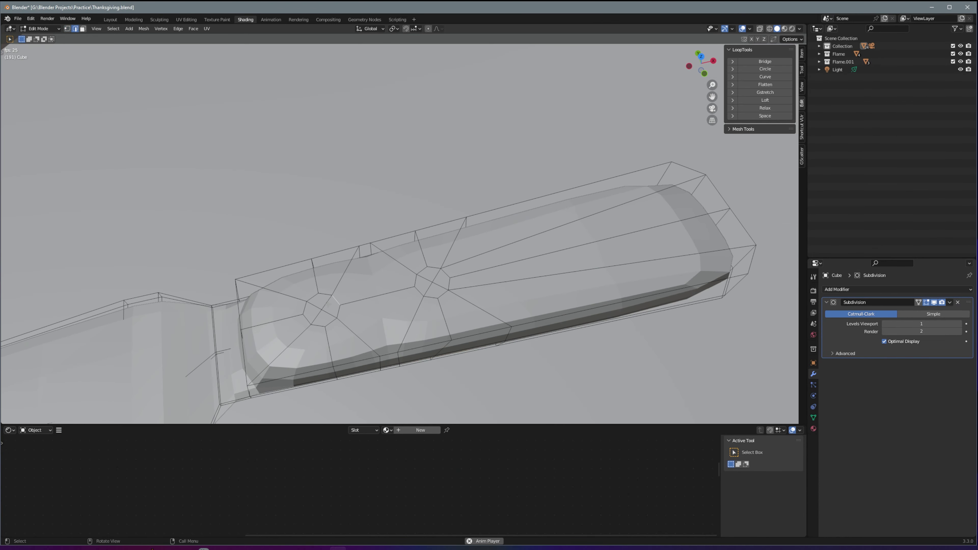
- Extrude the two octagon faces on the handle twice
{"action": "left_click", "coordinate": [328, 304]}
{"action": "left_click", "coordinate": [432, 281], "text": "shift"}
{"action": "scroll", "coordinate": [432, 280], "scroll_direction": "up", "scroll_amount": 3}
{"action": "key", "text": "alt+e"}
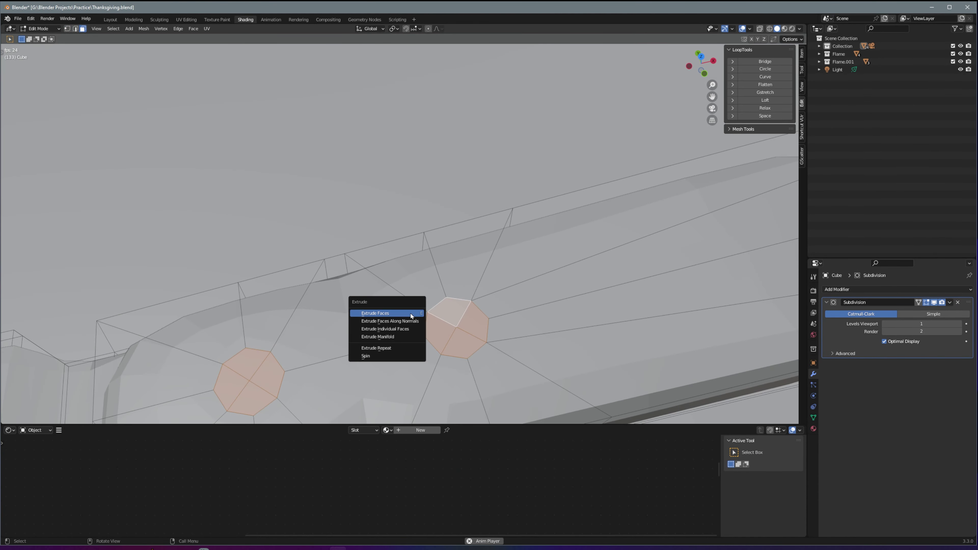
{"action": "left_click", "coordinate": [412, 317]}
{"action": "left_click", "coordinate": [415, 328]}
{"action": "key", "text": "alt+e"}
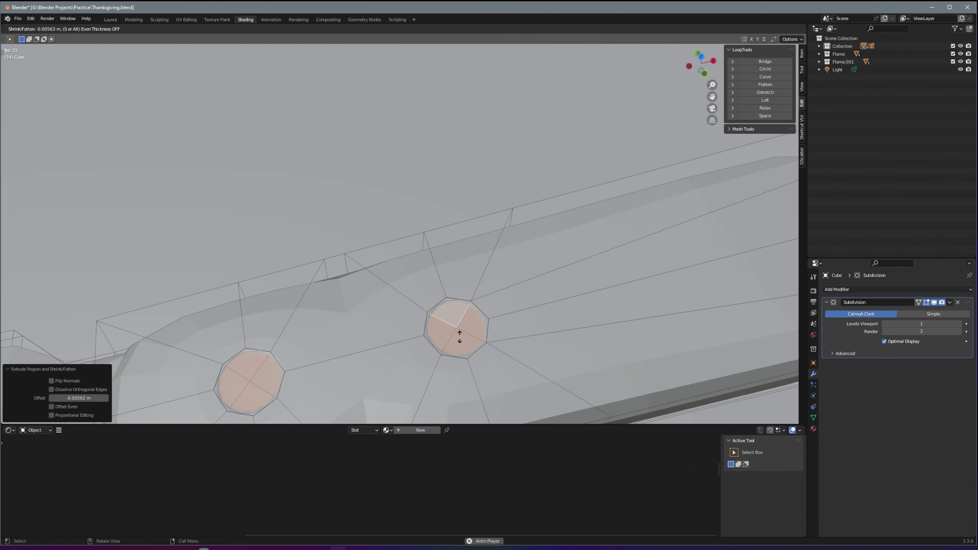
{"action": "left_click", "coordinate": [460, 338]}
- Inset the octagon faces and crease the handle-blade edge to 1.000
{"action": "scroll", "coordinate": [460, 338], "scroll_direction": "up", "scroll_amount": 2}
{"action": "scroll", "coordinate": [477, 332], "scroll_direction": "up", "scroll_amount": 2}
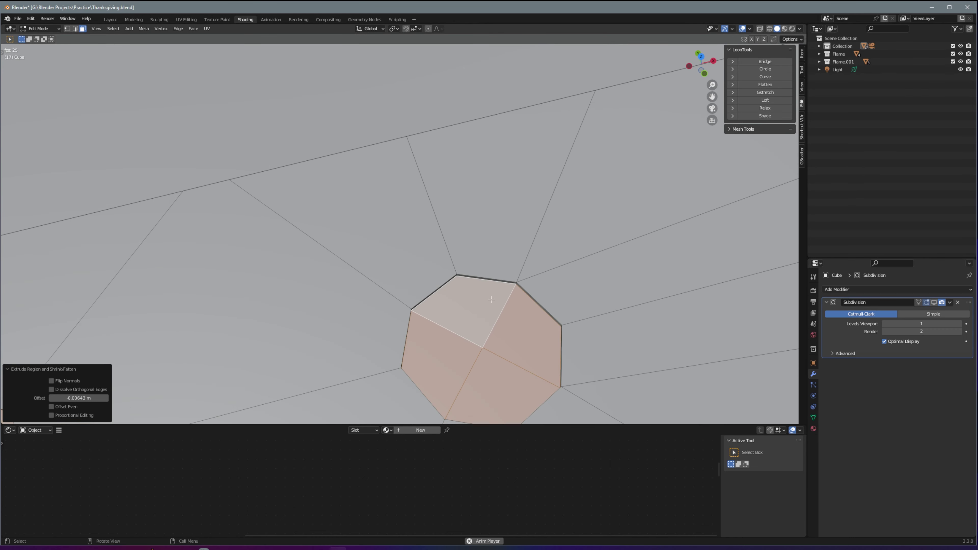
{"action": "key", "text": "i"}
{"action": "left_click", "coordinate": [495, 322]}
{"action": "key", "text": "e"}
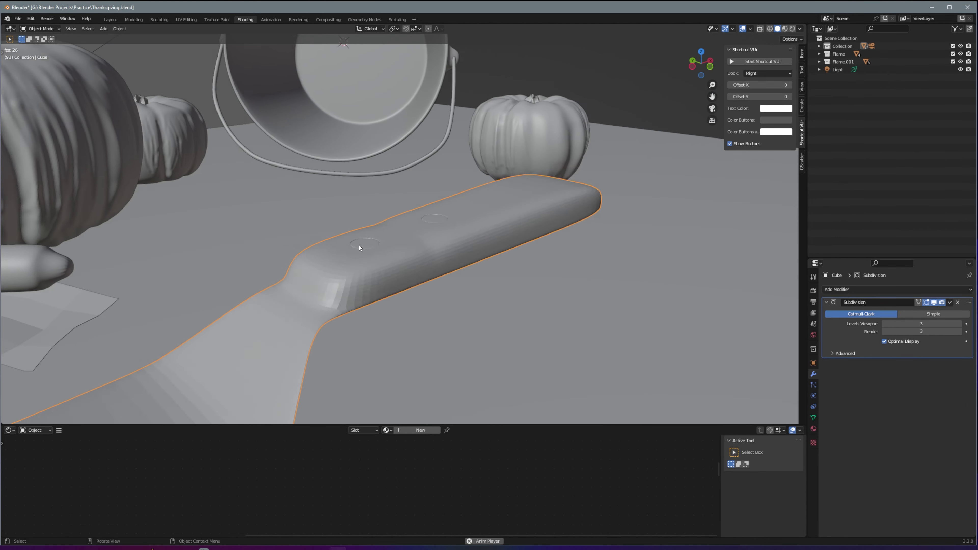
{"action": "left_click", "coordinate": [934, 302]}
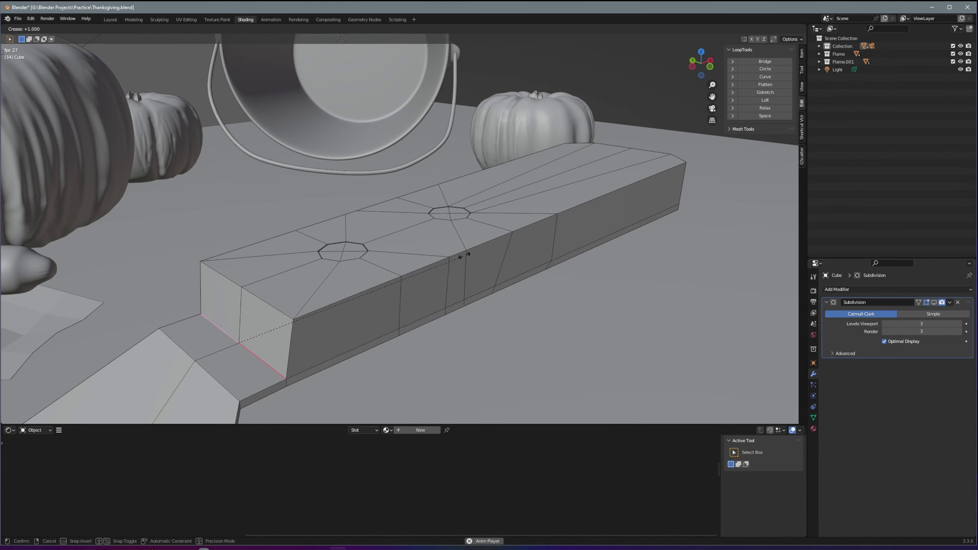
{"action": "key", "text": "Tab"}
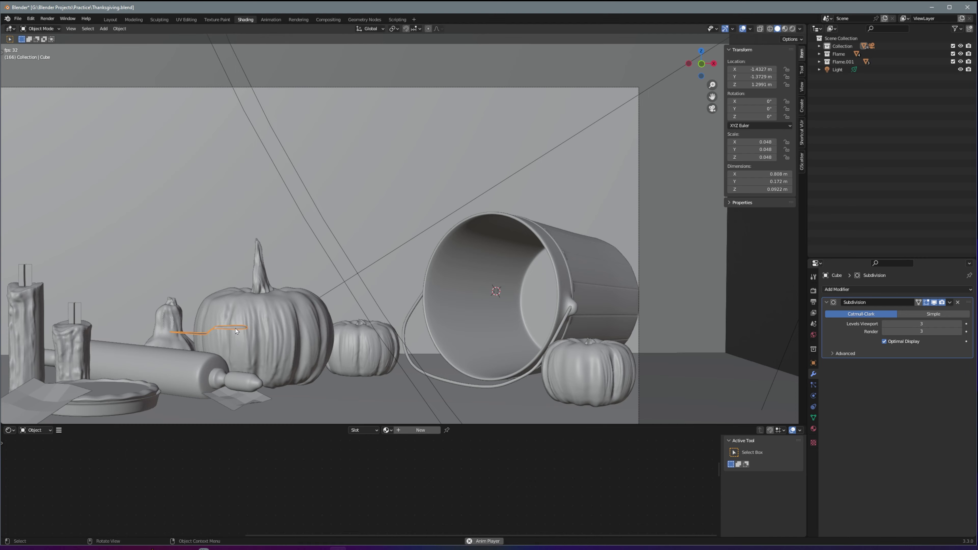
- Set the spatula's origin to geometry, scale it up, and move it over the table
{"action": "right_click", "coordinate": [231, 358]}
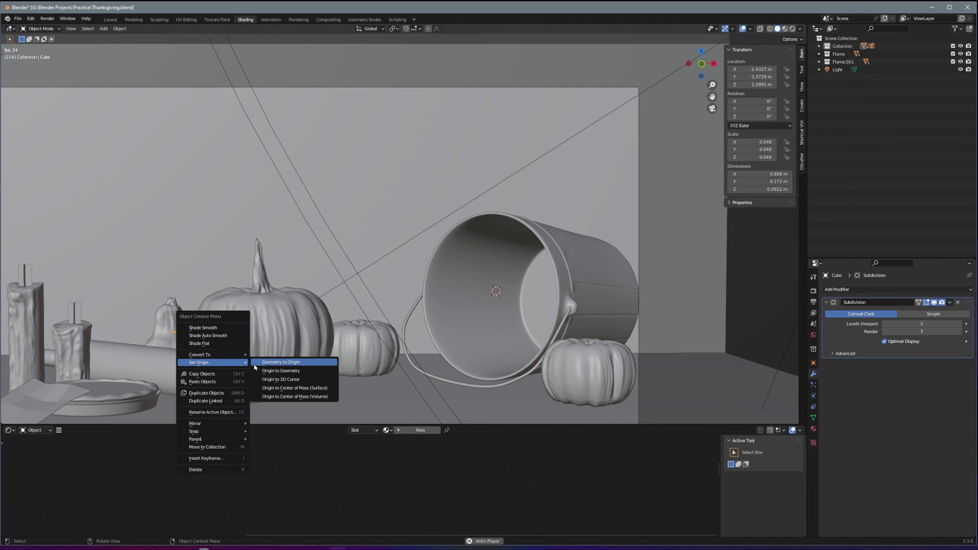
{"action": "left_click", "coordinate": [266, 365]}
{"action": "key", "text": "s"}
{"action": "key", "text": "KP_7"}
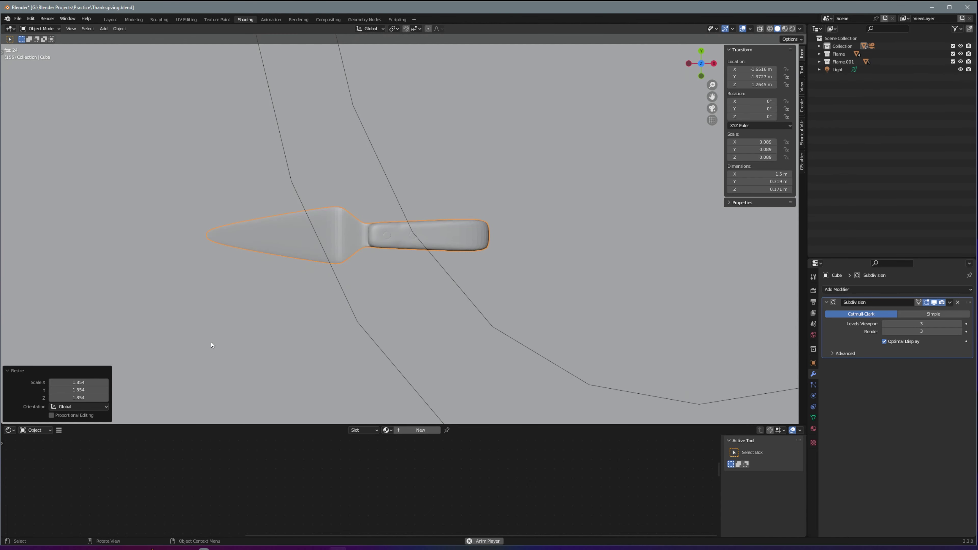
{"action": "key", "text": "g"}
{"action": "left_click", "coordinate": [366, 122]}
- Lower the spatula along Z onto the table, checking through the scene camera
{"action": "middle_click_drag", "start_coordinate": [366, 122], "coordinate": [406, 255]}
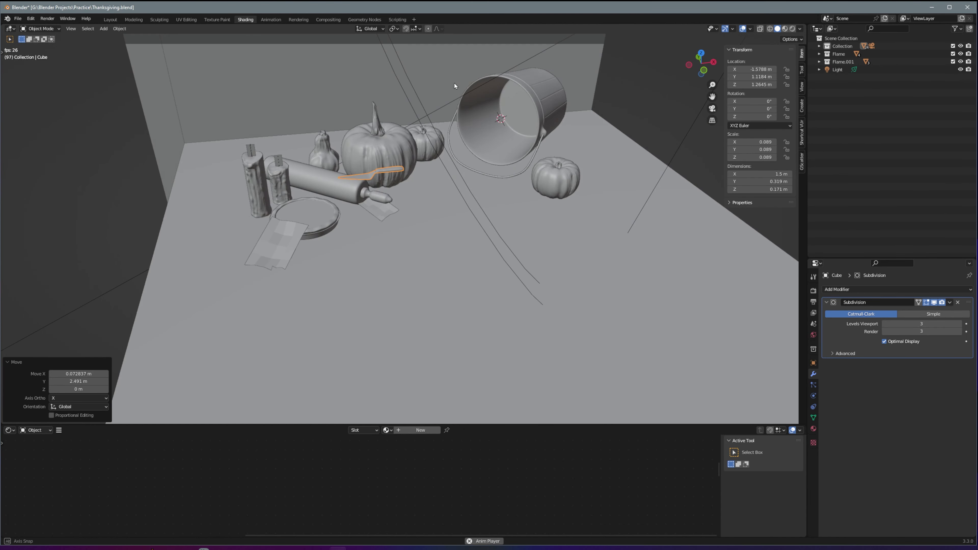
{"action": "key", "text": "g"}
{"action": "key", "text": "z"}
{"action": "left_click", "coordinate": [405, 259]}
{"action": "key", "text": "KP_0"}
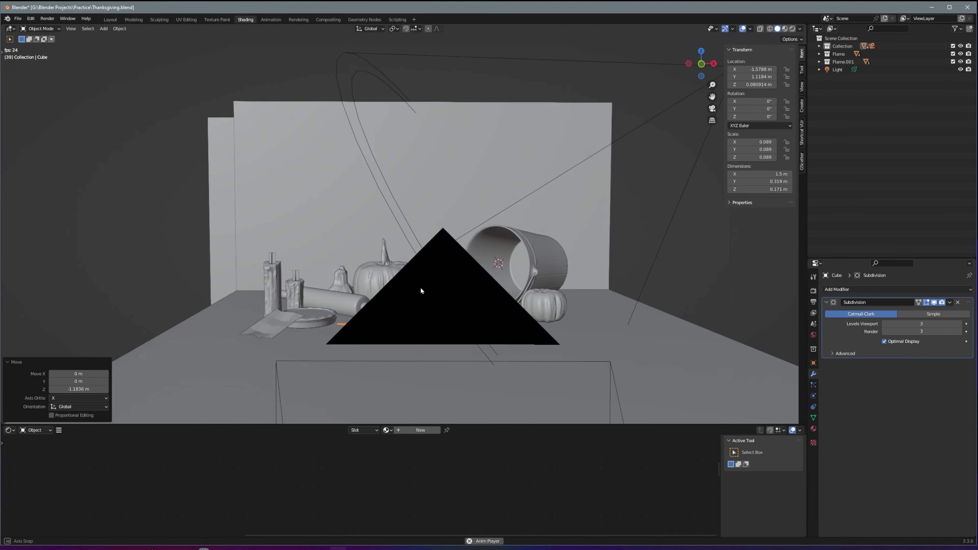
{"action": "left_click", "coordinate": [390, 374]}
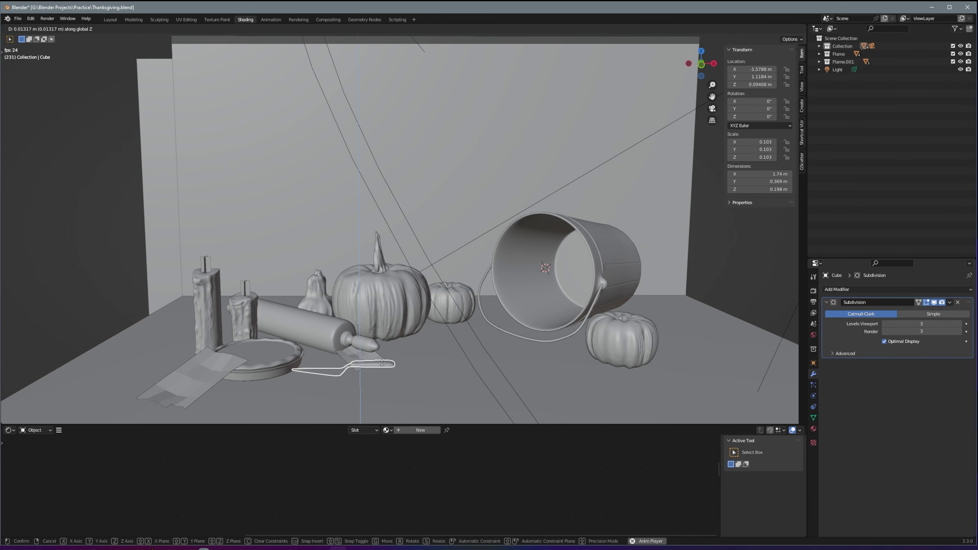
{"action": "key", "text": "Tab"}
{"action": "key", "text": "g"}
{"action": "key", "text": "z"}
{"action": "key", "text": "Escape"}
- Slide the spatula along X into place between the pie dish and rolling pin
{"action": "key", "text": "Tab"}
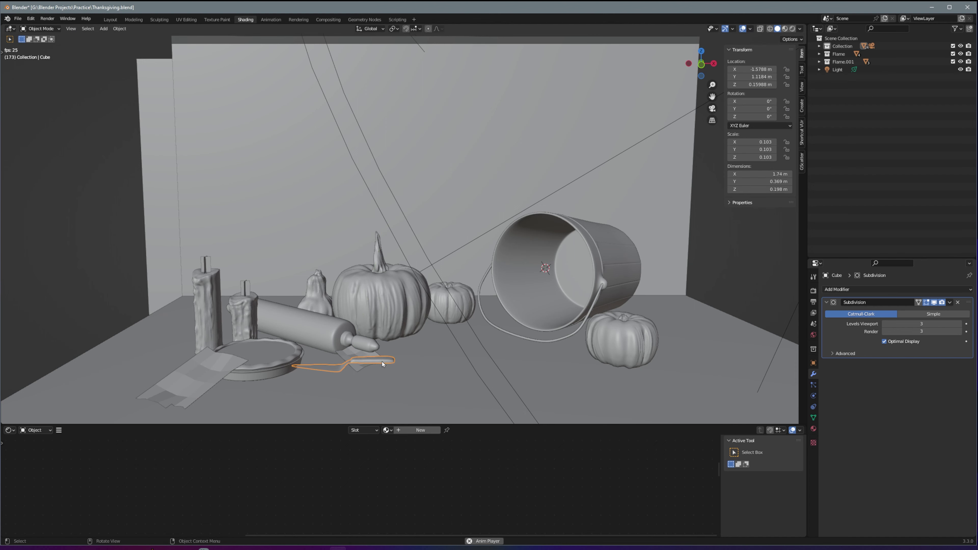
{"action": "key", "text": "g"}
{"action": "key", "text": "x"}
{"action": "left_click", "coordinate": [392, 364]}
{"action": "key", "text": "g"}
{"action": "key", "text": "z"}
{"action": "key", "text": "z"}
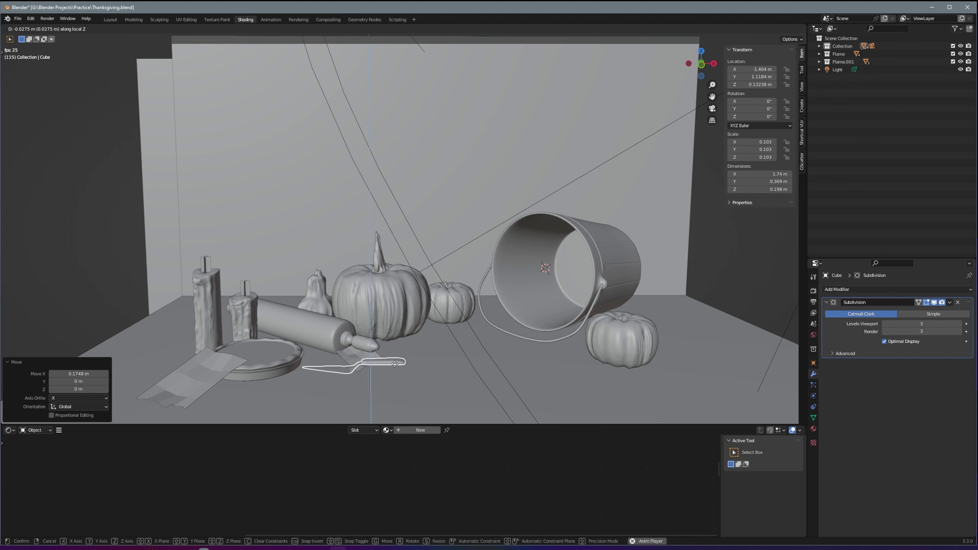
{"action": "key", "text": "Escape"}
{"action": "key", "text": "g"}
{"action": "key", "text": "x"}
{"action": "left_click", "coordinate": [393, 365]}
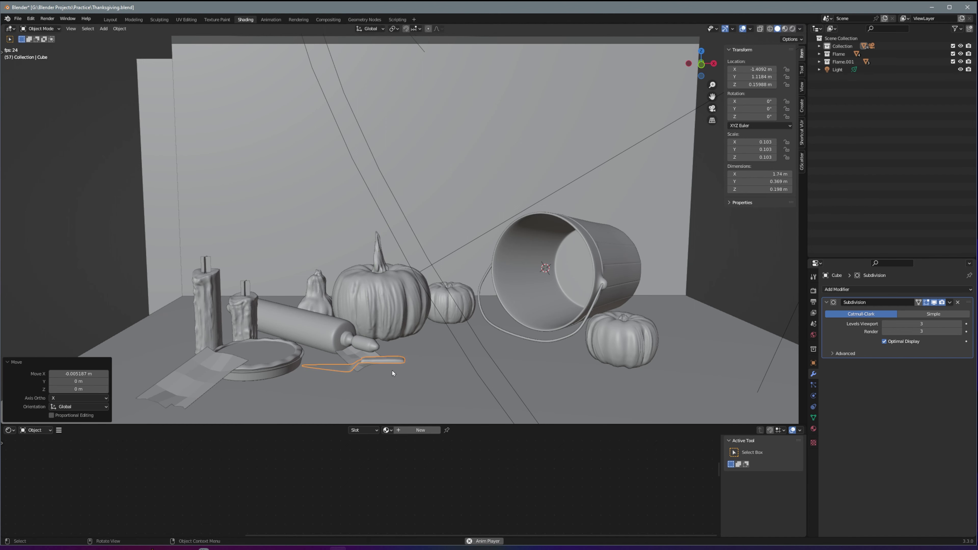
- Rotate the spatula around the Z axis to align it on the table
{"action": "key", "text": "r"}
{"action": "key", "text": "z"}
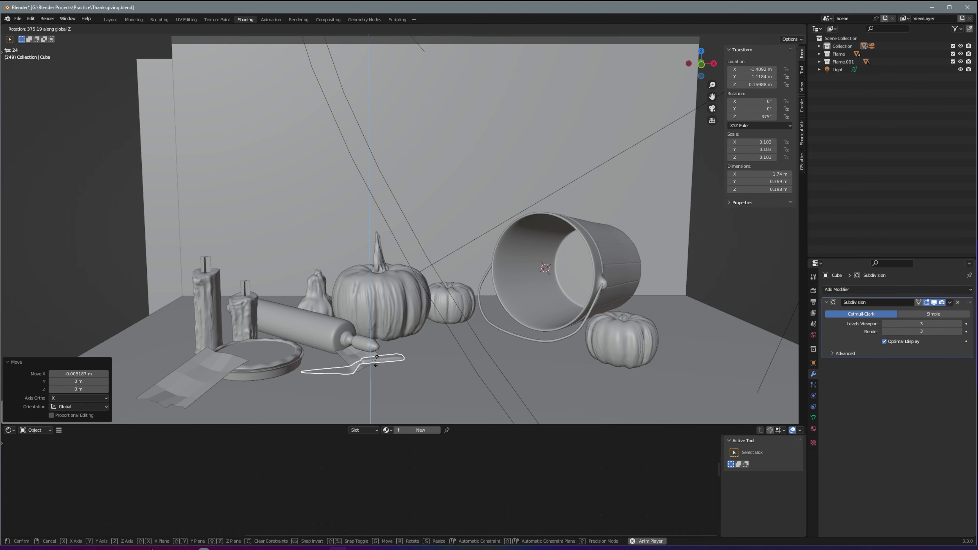
{"action": "left_click", "coordinate": [377, 359]}
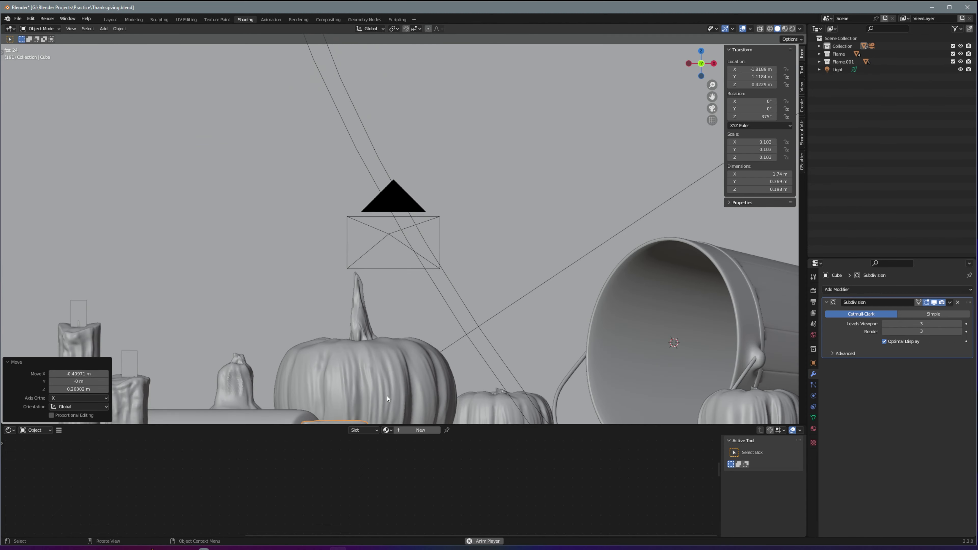
{"action": "key", "text": "KP_7"}
{"action": "key", "text": "r"}
{"action": "key", "text": "z"}
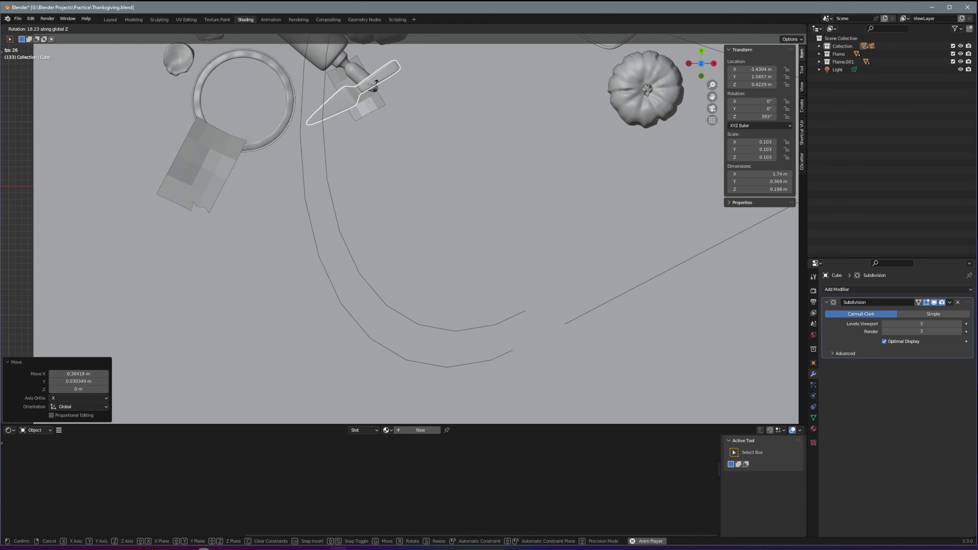
{"action": "left_click", "coordinate": [375, 86]}
- Tilt the spatula so its handle rises, then reposition it
{"action": "middle_click_drag", "start_coordinate": [374, 86], "coordinate": [385, 192]}
{"action": "key", "text": "KP_Decimal"}
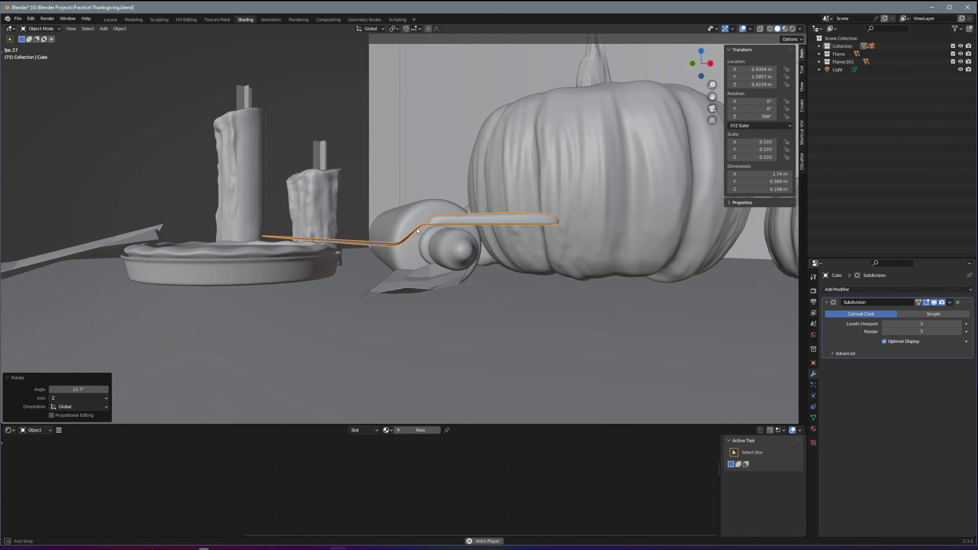
{"action": "key", "text": "r"}
{"action": "left_click", "coordinate": [421, 243]}
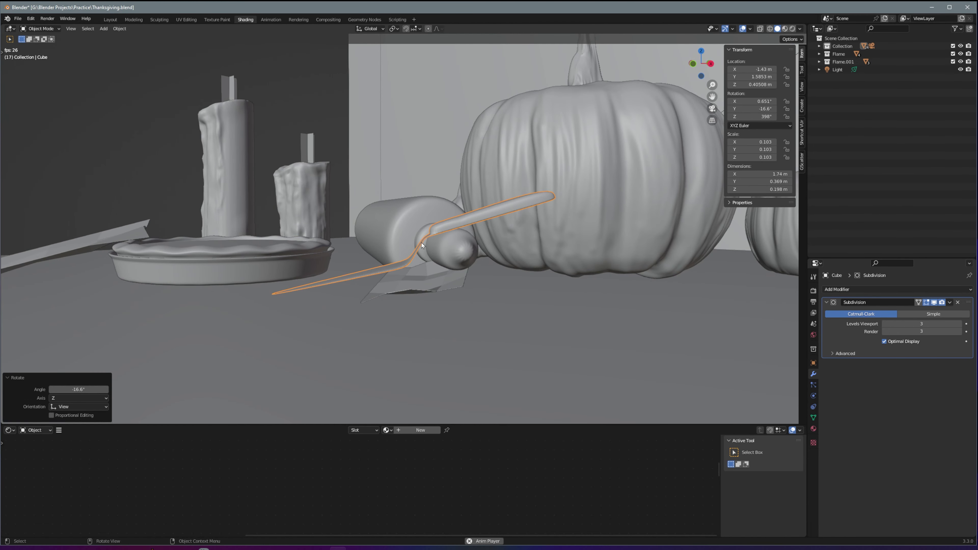
{"action": "key", "text": "r"}
{"action": "left_click", "coordinate": [370, 251]}
{"action": "key", "text": "g"}
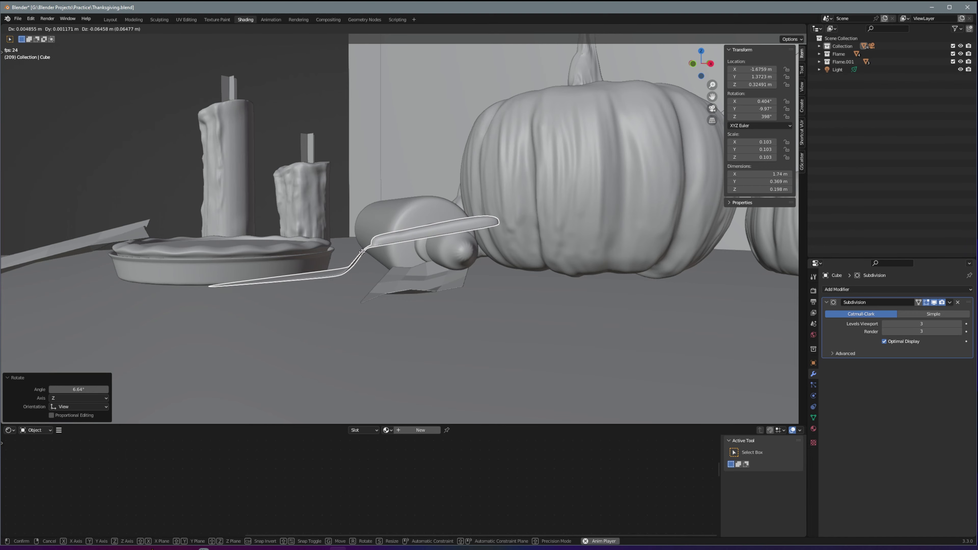
{"action": "key", "text": "r"}
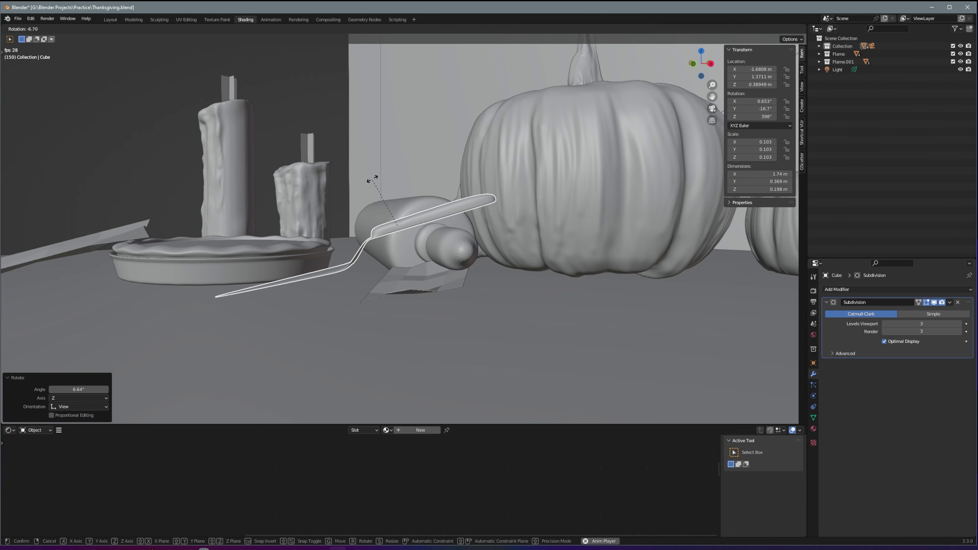
{"action": "key", "text": "g"}
{"action": "left_click", "coordinate": [385, 200]}
- Fine-tune the spatula's height and X-axis tilt so the handle stays propped up
{"action": "middle_click_drag", "start_coordinate": [385, 201], "coordinate": [481, 235]}
{"action": "key", "text": "g"}
{"action": "key", "text": "z"}
{"action": "left_click", "coordinate": [443, 217]}
{"action": "key", "text": "r"}
{"action": "key", "text": "x"}
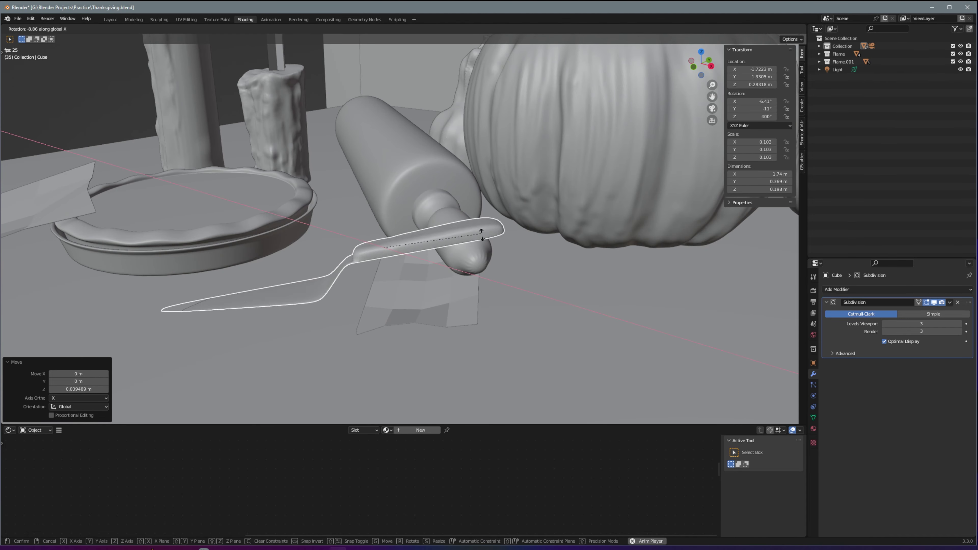
{"action": "left_click", "coordinate": [480, 236]}
{"action": "key", "text": "r"}
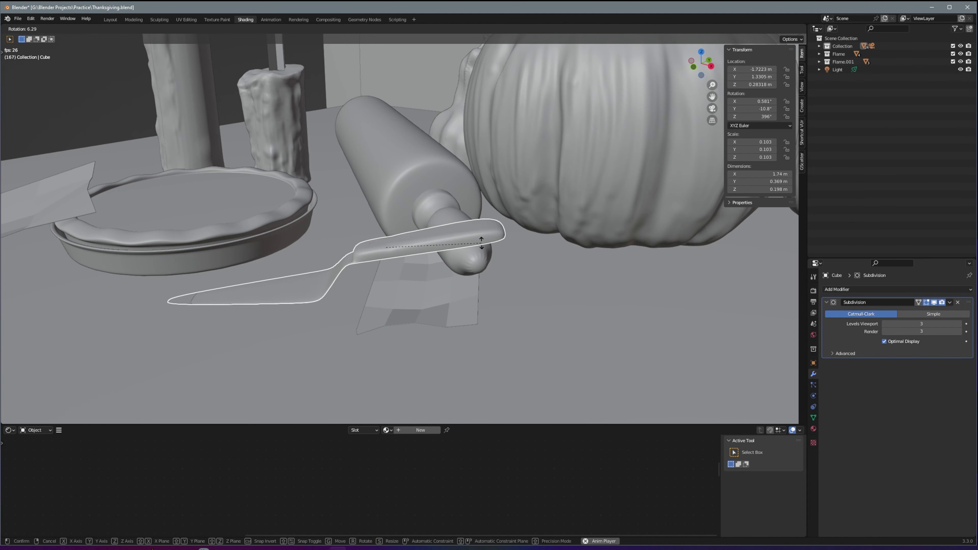
{"action": "left_click", "coordinate": [481, 243]}
{"action": "mouse_move", "coordinate": [482, 243]}
{"action": "middle_mouse_down"}
{"action": "mouse_move", "coordinate": [465, 214]}
{"action": "mouse_move", "coordinate": [425, 250]}
{"action": "mouse_move", "coordinate": [463, 210]}
{"action": "mouse_move", "coordinate": [578, 154]}
{"action": "middle_mouse_up"}
- Nudge the spatula, switch the viewport to Material Preview, and orbit to the pie server
{"action": "key", "text": "g"}
{"action": "left_click", "coordinate": [443, 231]}
{"action": "scroll", "coordinate": [411, 226], "scroll_direction": "down", "scroll_amount": 3}
{"action": "left_click", "coordinate": [785, 29]}
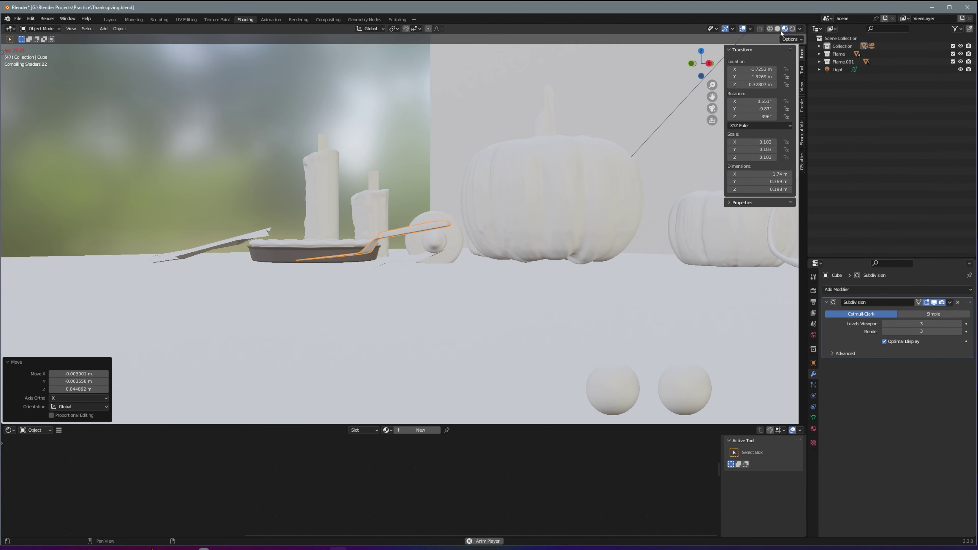
{"action": "middle_click_drag", "start_coordinate": [402, 248], "coordinate": [419, 258]}
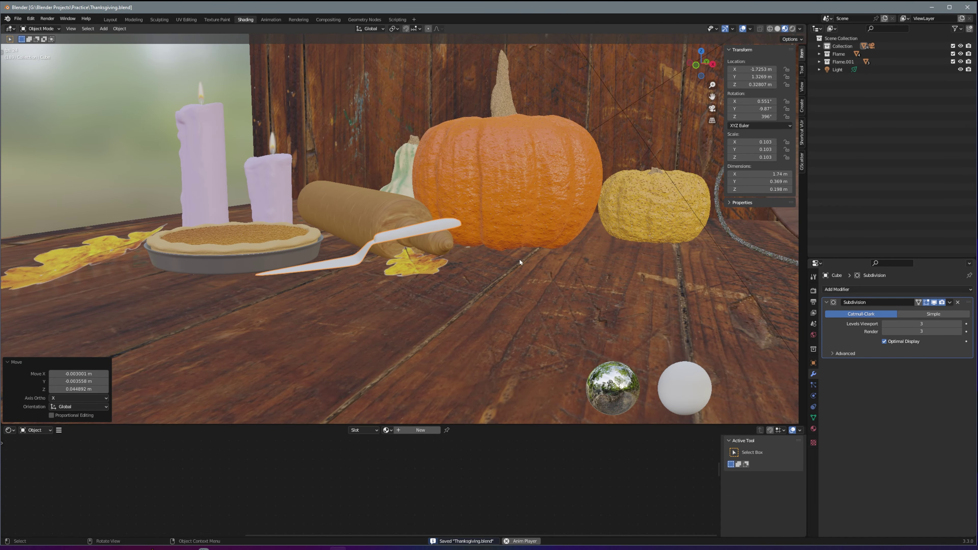
{"action": "scroll", "coordinate": [520, 260], "scroll_direction": "up", "scroll_amount": 3}
{"action": "mouse_move", "coordinate": [520, 259]}
{"action": "middle_mouse_down"}
{"action": "mouse_move", "coordinate": [369, 239]}
{"action": "mouse_move", "coordinate": [383, 252]}
{"action": "mouse_move", "coordinate": [421, 250]}
{"action": "mouse_move", "coordinate": [422, 273]}
{"action": "middle_mouse_up"}
{"action": "scroll", "coordinate": [384, 252], "scroll_direction": "down", "scroll_amount": 5}
- Turn the pie server a few degrees with two small adjustments beside the pie
{"action": "key", "text": "g"}
{"action": "left_click", "coordinate": [418, 242]}
{"action": "key", "text": "r"}
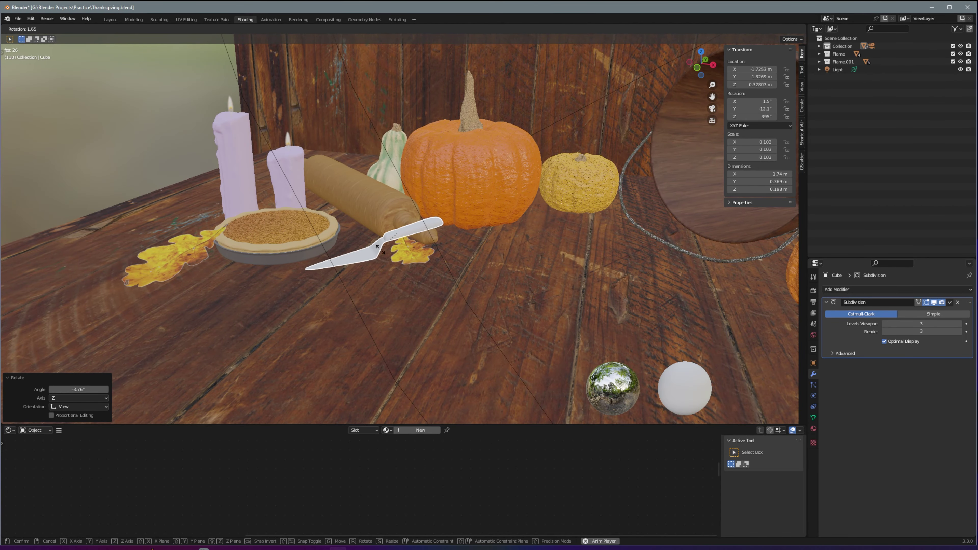
{"action": "left_click", "coordinate": [380, 249]}
{"action": "key", "text": "Tab"}
- Select the pie server's handle faces and add them to a 'Handle' vertex group
{"action": "scroll", "coordinate": [306, 239], "scroll_direction": "up", "scroll_amount": 3}
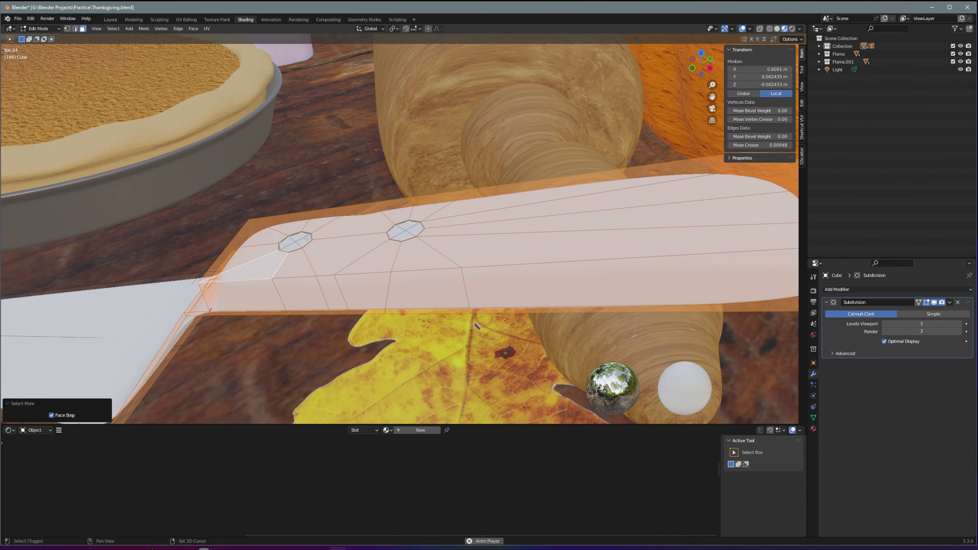
{"action": "left_click", "coordinate": [306, 239]}
{"action": "key", "text": "ctrl+KP_Add"}
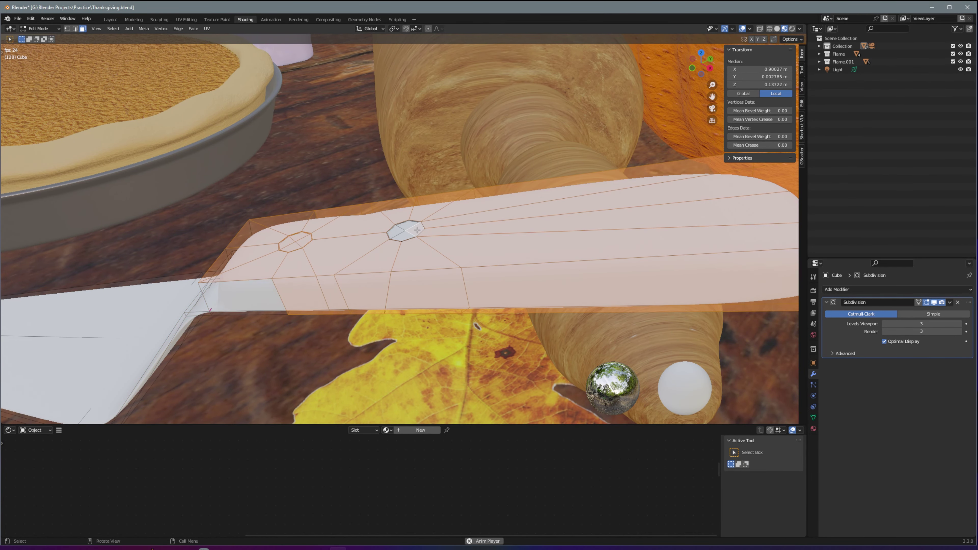
{"action": "left_click", "coordinate": [298, 237]}
{"action": "key", "text": "ctrl+KP_Add"}
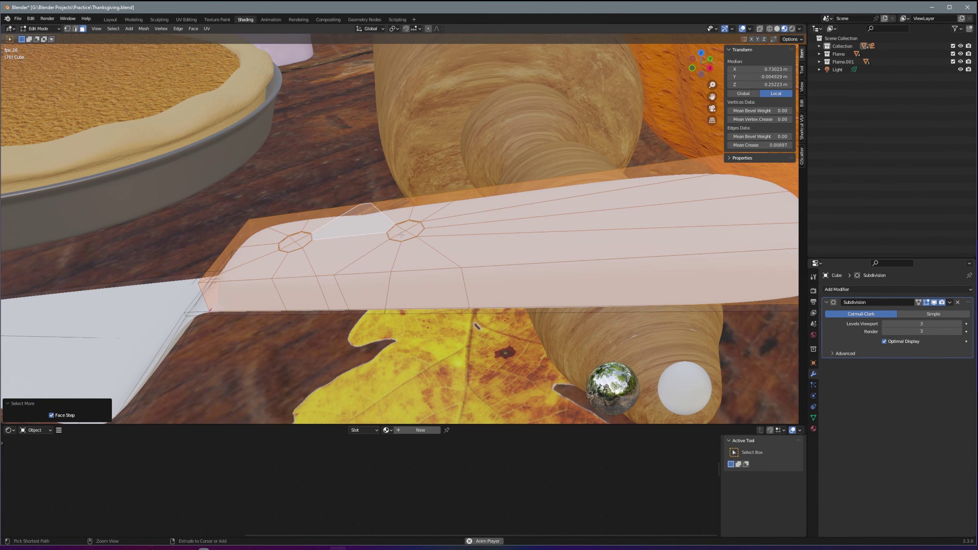
{"action": "scroll", "coordinate": [401, 235], "scroll_direction": "down", "scroll_amount": 5}
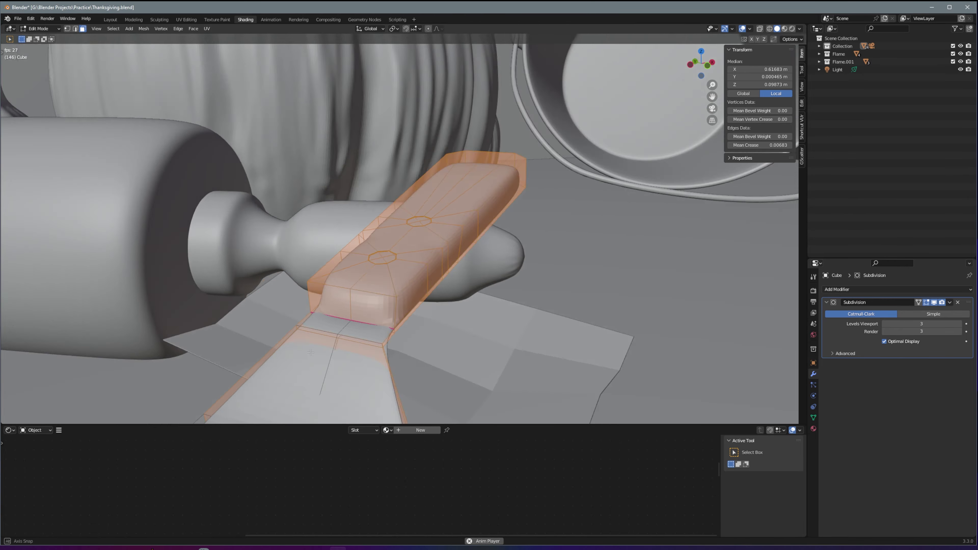
{"action": "mouse_move", "coordinate": [402, 235]}
{"action": "middle_mouse_down"}
{"action": "mouse_move", "coordinate": [255, 357]}
{"action": "mouse_move", "coordinate": [247, 326]}
{"action": "mouse_move", "coordinate": [151, 409]}
{"action": "mouse_move", "coordinate": [455, 277]}
{"action": "middle_mouse_up"}
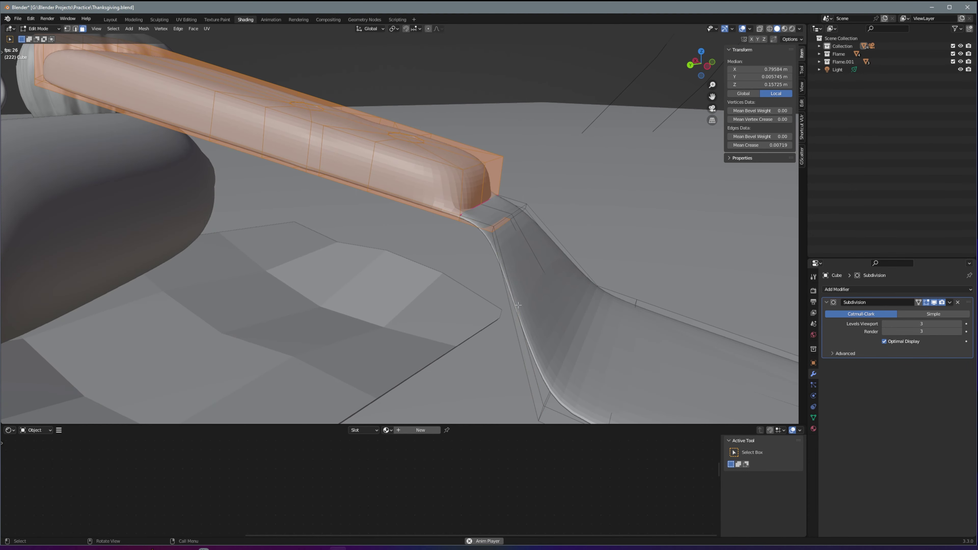
{"action": "mouse_move", "coordinate": [518, 306]}
{"action": "middle_mouse_down"}
{"action": "mouse_move", "coordinate": [486, 236]}
{"action": "mouse_move", "coordinate": [393, 329]}
{"action": "mouse_move", "coordinate": [500, 270]}
{"action": "middle_mouse_up"}
{"action": "left_click", "coordinate": [813, 418]}
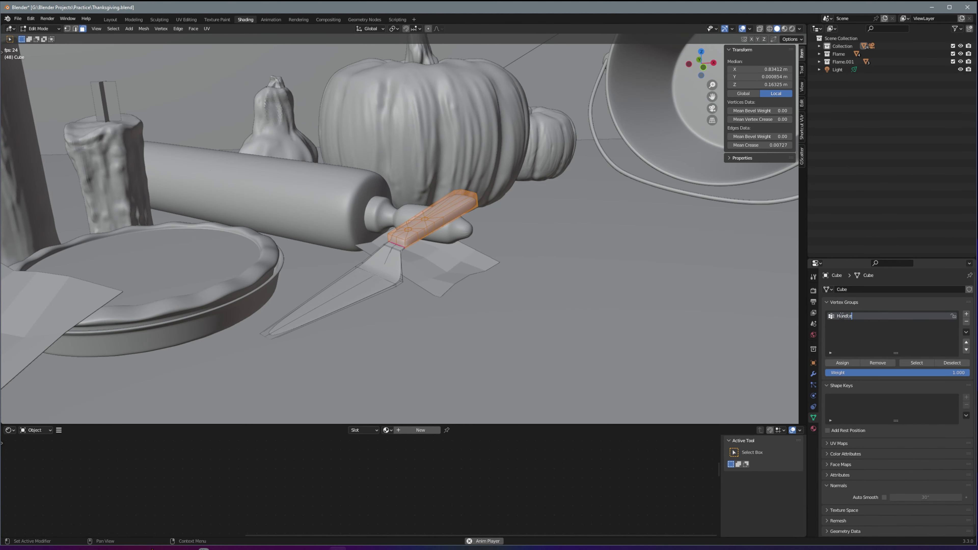
- Invert the selection to the blade and add a 'Pie server stainless' vertex group
{"action": "scroll", "coordinate": [381, 230], "scroll_direction": "up", "scroll_amount": 2}
{"action": "left_click", "coordinate": [113, 28]}
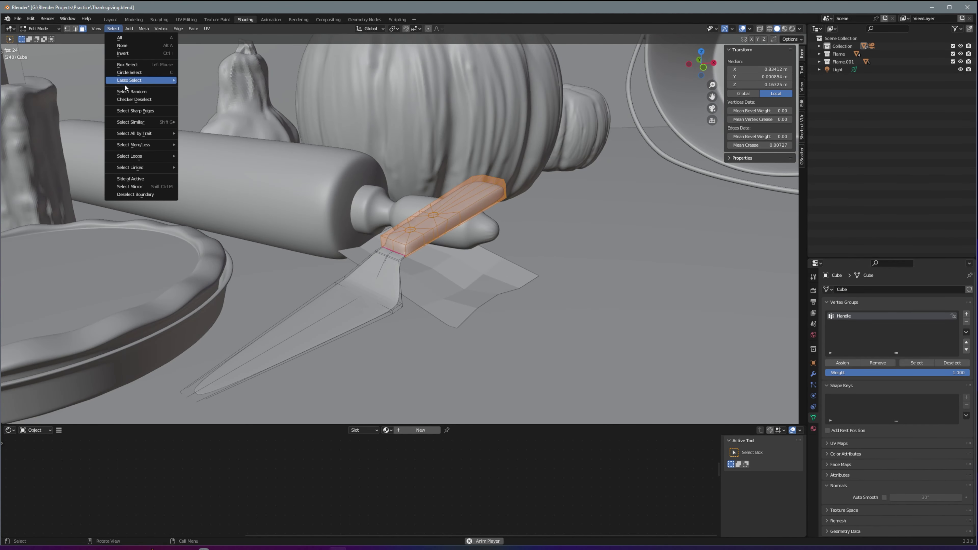
{"action": "left_click", "coordinate": [127, 54]}
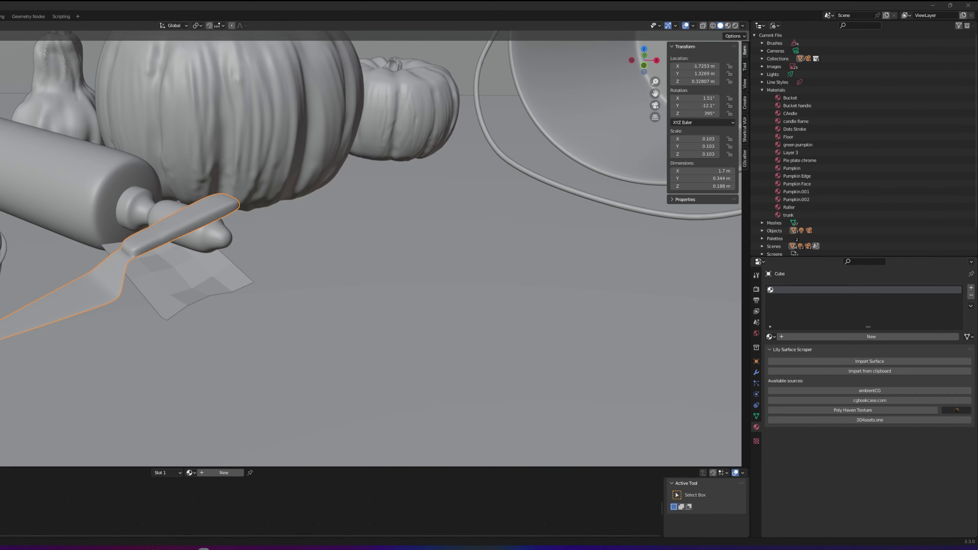
{"action": "key", "text": "Tab"}
{"action": "mouse_move", "coordinate": [117, 297]}
{"action": "middle_mouse_down"}
{"action": "mouse_move", "coordinate": [61, 307]}
{"action": "mouse_move", "coordinate": [216, 306]}
{"action": "middle_mouse_up"}
{"action": "left_click", "coordinate": [757, 416]}
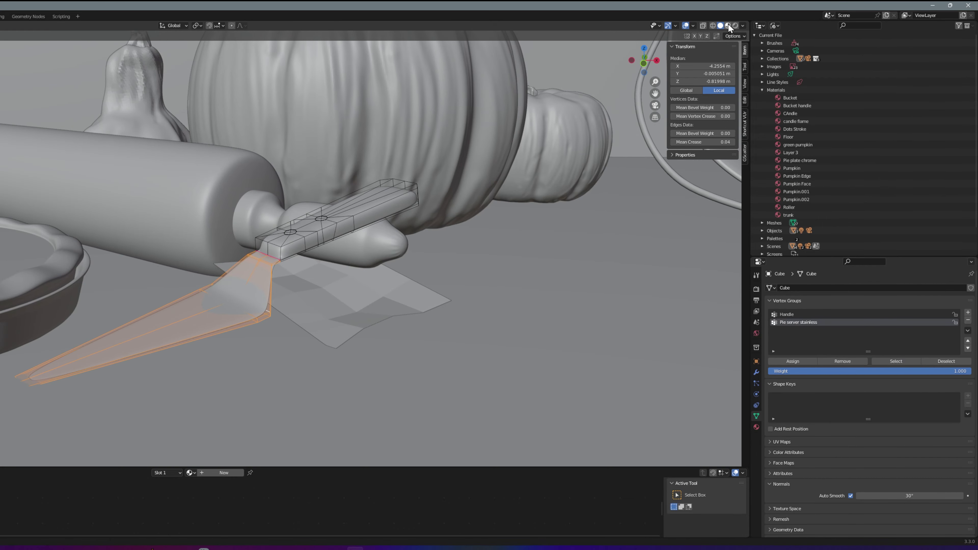
- Switch the viewport to Rendered shading and enlarge the shader node area
{"action": "left_click", "coordinate": [743, 26]}
{"action": "left_click", "coordinate": [736, 25]}
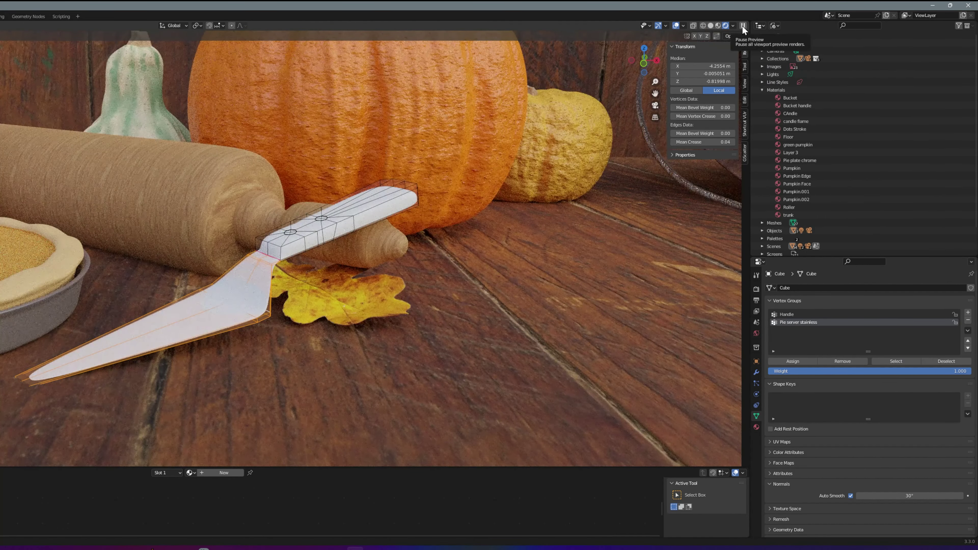
{"action": "left_click", "coordinate": [733, 26]}
{"action": "left_click", "coordinate": [688, 73]}
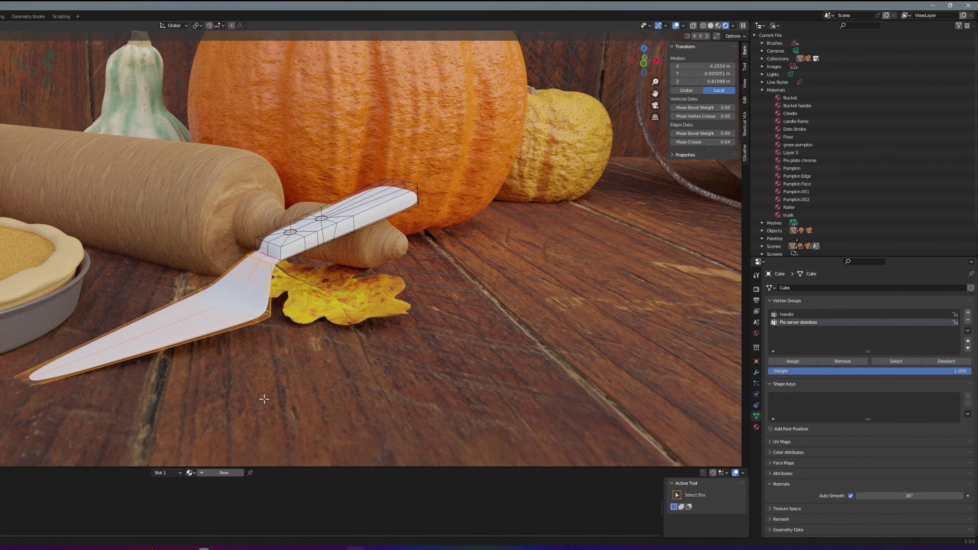
{"action": "left_click_drag", "start_coordinate": [268, 466], "coordinate": [269, 316]}
- Create a new material named Stainless and load the streakedmetal texture maps
{"action": "left_click", "coordinate": [209, 322]}
{"action": "double_click", "coordinate": [209, 322]}
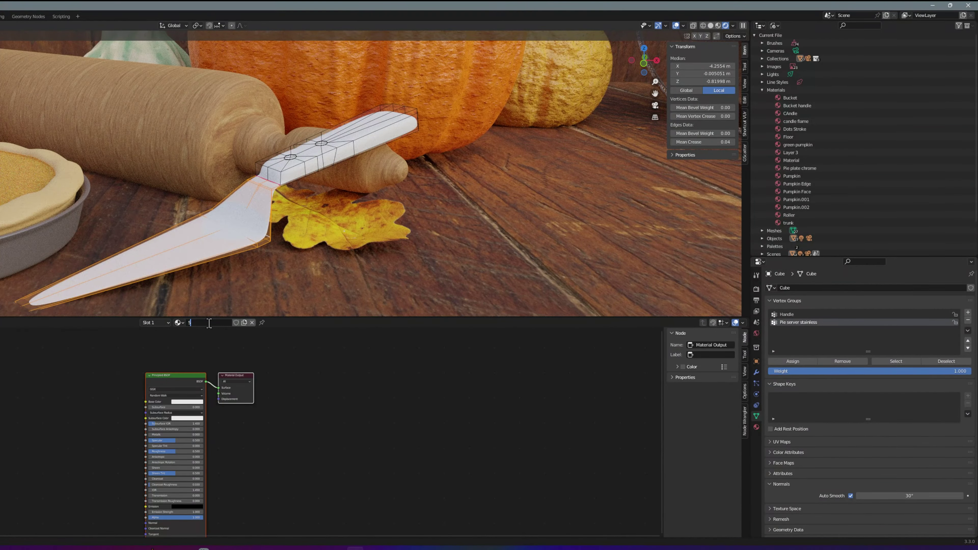
{"action": "type", "text": "Stainless"}
{"action": "left_click", "coordinate": [184, 377]}
{"action": "key", "text": "ctrl+shift+t"}
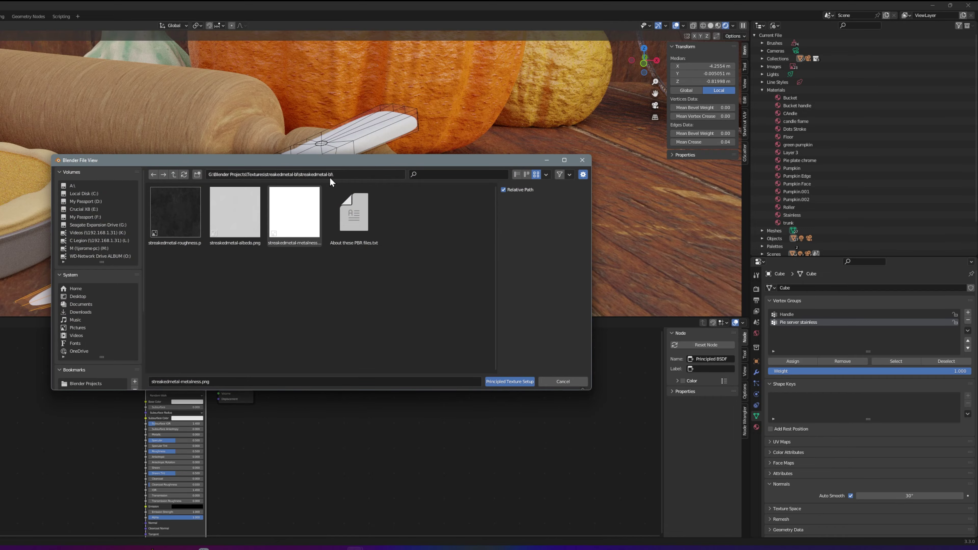
{"action": "left_click", "coordinate": [521, 384]}
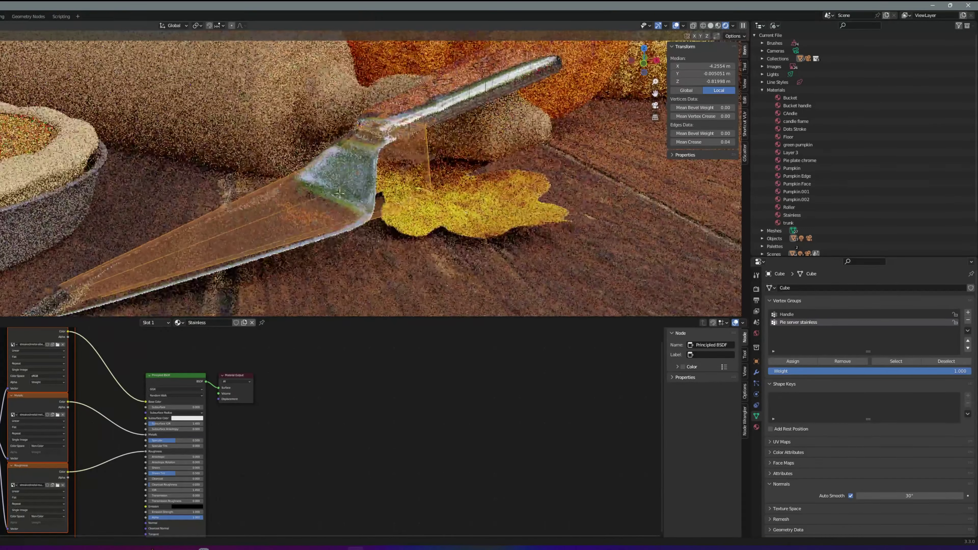
- Insert a ColorRamp on the roughness link and move its stop to 0.232
{"action": "left_click", "coordinate": [99, 461]}
{"action": "key", "text": "shift+a"}
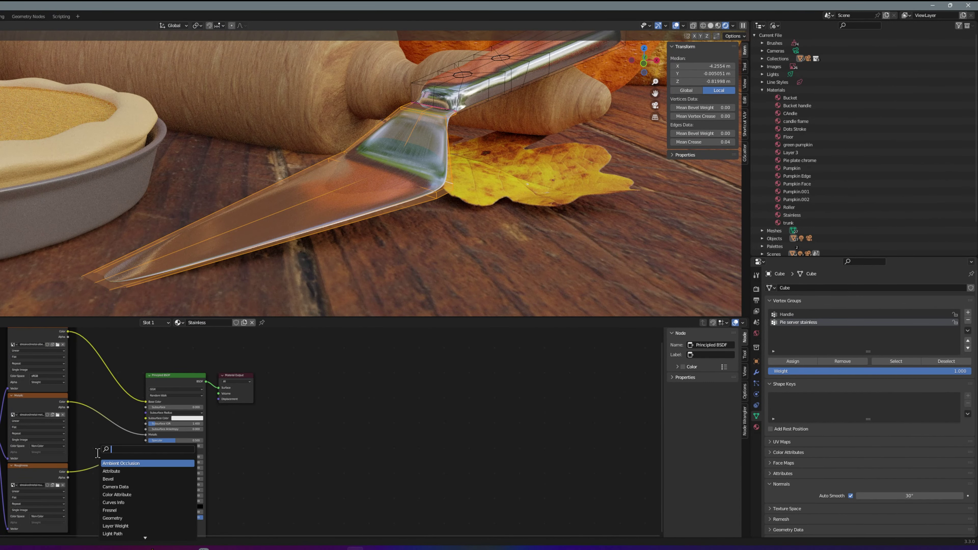
{"action": "type", "text": "ramp"}
{"action": "key", "text": "Return"}
{"action": "left_click", "coordinate": [99, 459]}
{"action": "left_click_drag", "start_coordinate": [131, 478], "coordinate": [108, 478]}
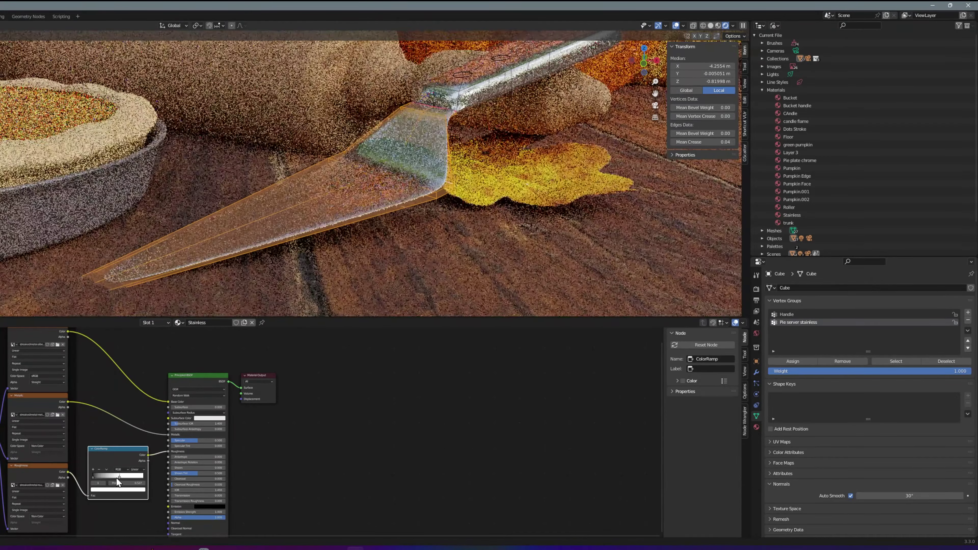
{"action": "scroll", "coordinate": [253, 235], "scroll_direction": "up", "scroll_amount": 3}
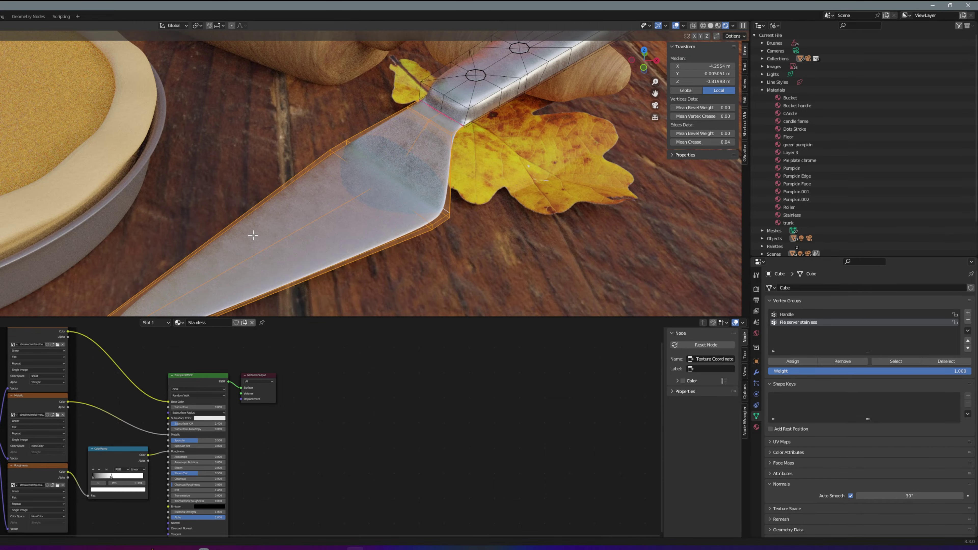
{"action": "middle_click_drag", "start_coordinate": [363, 205], "coordinate": [362, 177]}
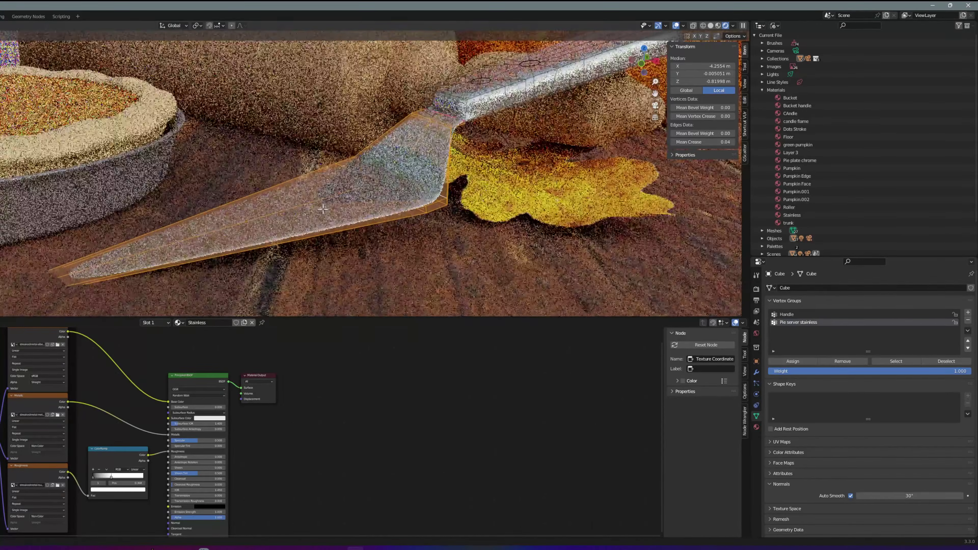
{"action": "left_click", "coordinate": [108, 478]}
{"action": "left_click_drag", "start_coordinate": [108, 478], "coordinate": [105, 478]}
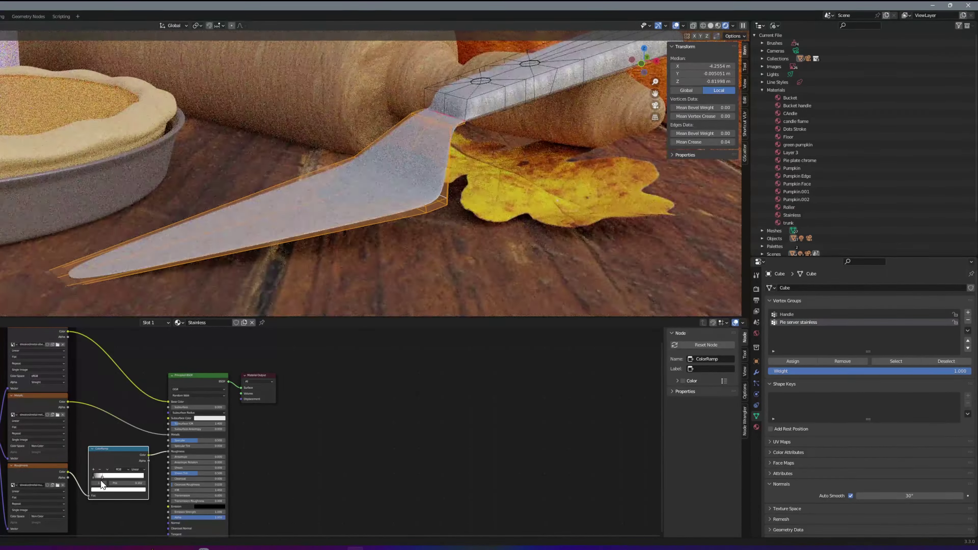
- Leave Edit Mode, orbit the server, and select the Handle vertex group's vertices
{"action": "key", "text": "Tab"}
{"action": "scroll", "coordinate": [370, 173], "scroll_direction": "down", "scroll_amount": 4}
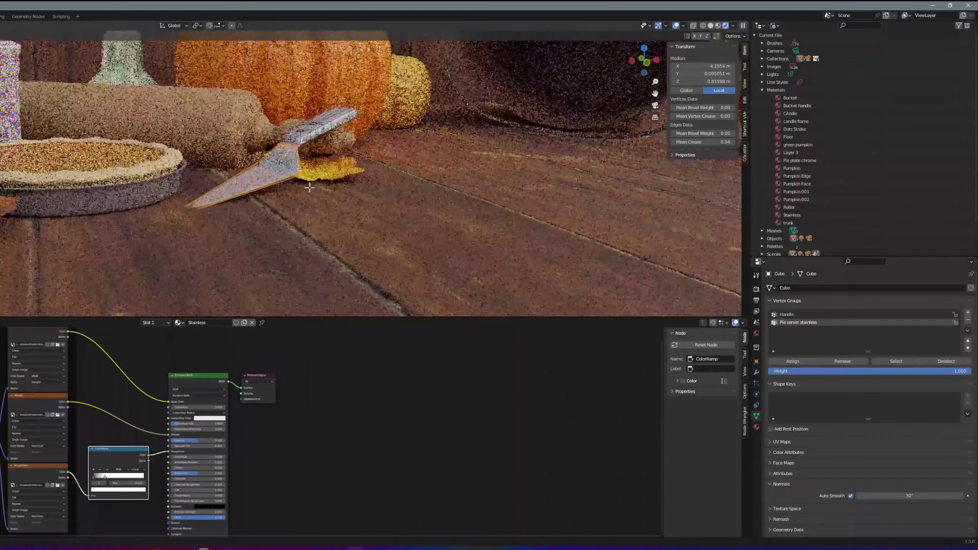
{"action": "middle_click_drag", "start_coordinate": [370, 174], "coordinate": [347, 162]}
{"action": "scroll", "coordinate": [347, 162], "scroll_direction": "up", "scroll_amount": 4}
{"action": "middle_click_drag", "start_coordinate": [295, 189], "coordinate": [391, 180]}
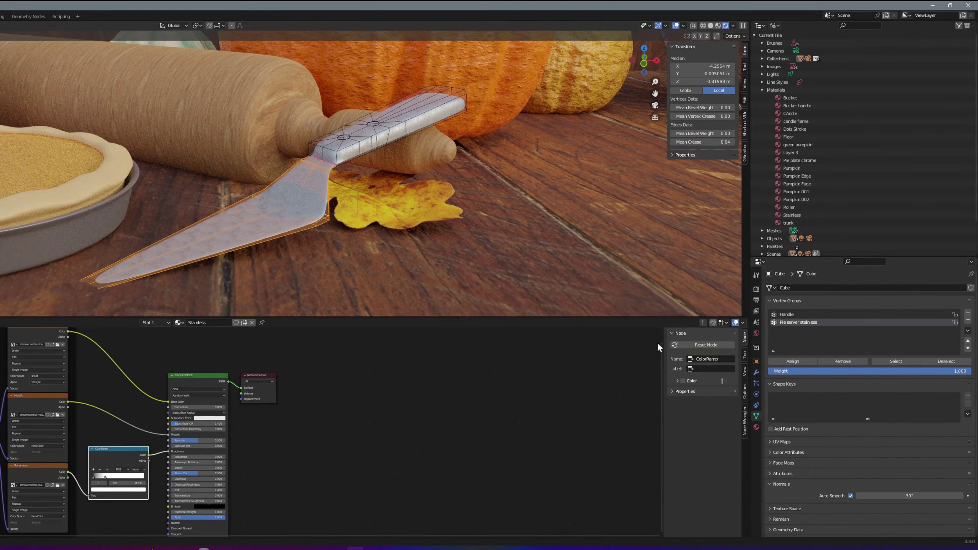
{"action": "left_click", "coordinate": [791, 314]}
{"action": "left_click", "coordinate": [896, 361]}
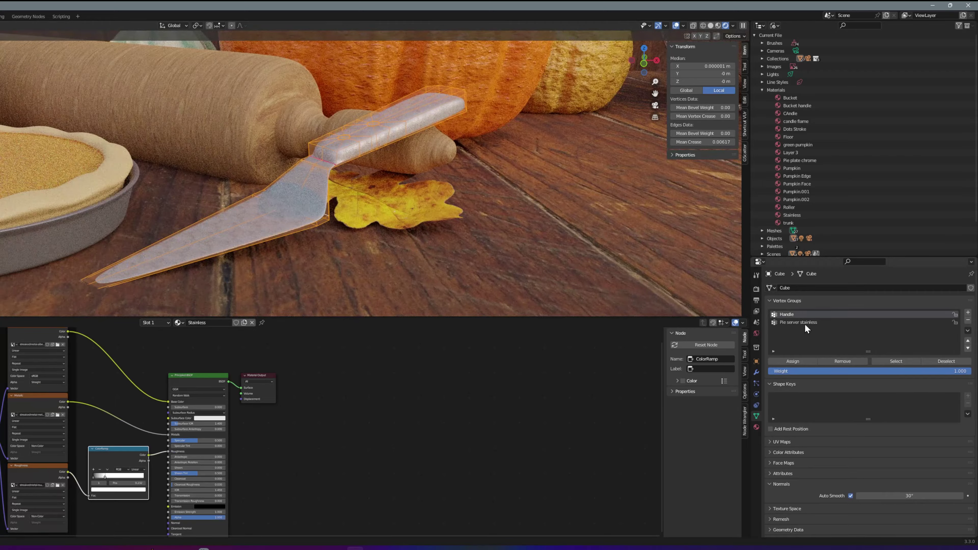
- Select only the Handle vertices and give them the Roller wood material
{"action": "left_click", "coordinate": [805, 323]}
{"action": "left_click", "coordinate": [947, 361]}
{"action": "left_click", "coordinate": [798, 318]}
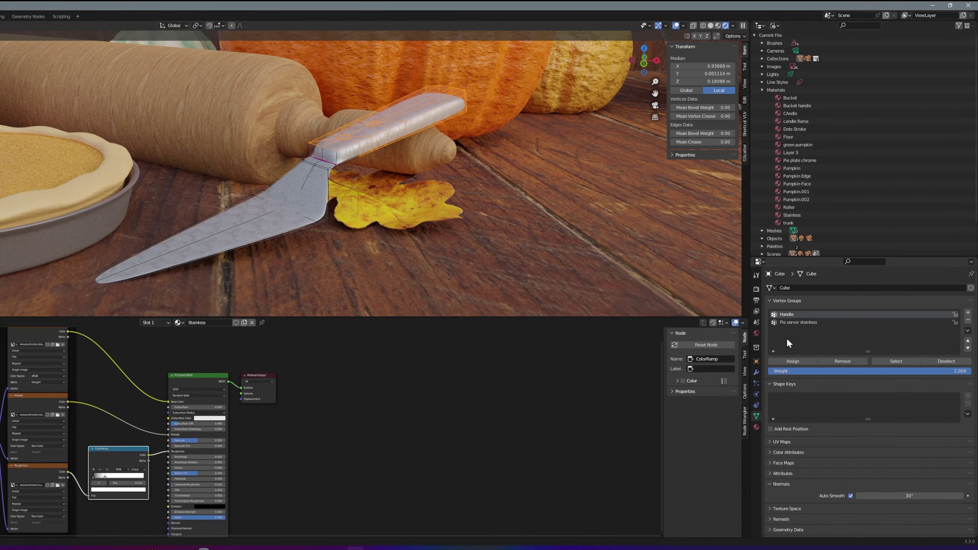
{"action": "left_click", "coordinate": [757, 426]}
{"action": "left_click", "coordinate": [771, 348]}
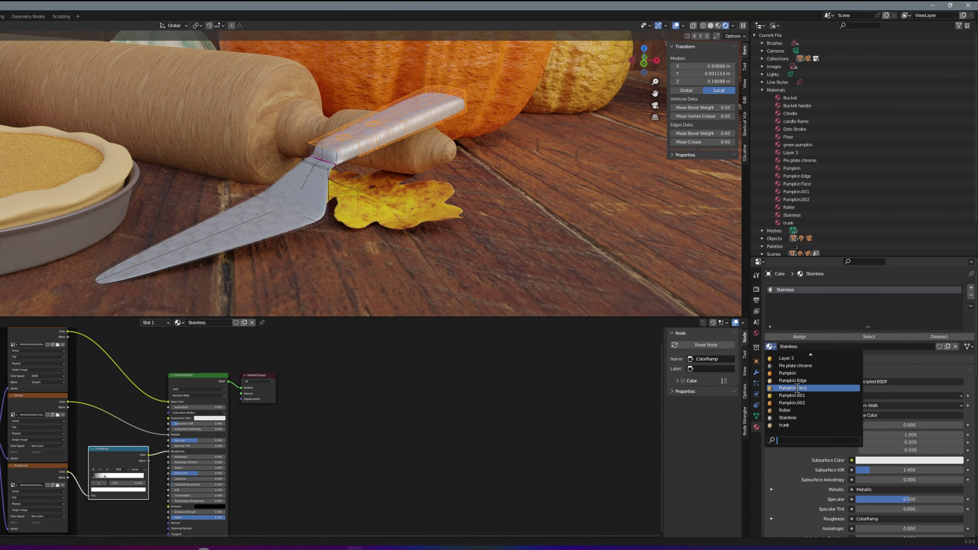
{"action": "left_click", "coordinate": [803, 410]}
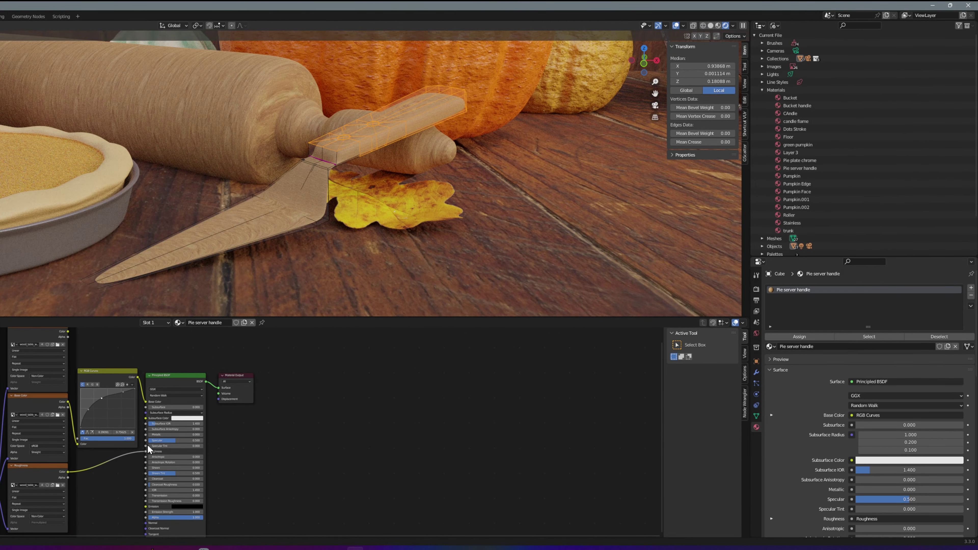
- Darken the handle's wood colour by lowering the RGB Curves points
{"action": "scroll", "coordinate": [148, 449], "scroll_direction": "down", "scroll_amount": 1}
{"action": "scroll", "coordinate": [131, 443], "scroll_direction": "up", "scroll_amount": 2}
{"action": "scroll", "coordinate": [113, 439], "scroll_direction": "up", "scroll_amount": 2}
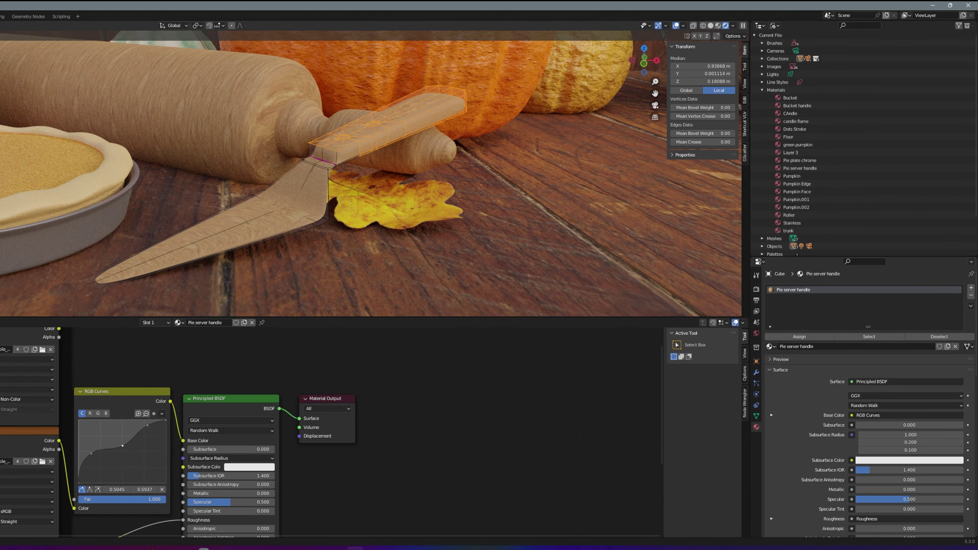
{"action": "left_click_drag", "start_coordinate": [91, 454], "coordinate": [97, 462]}
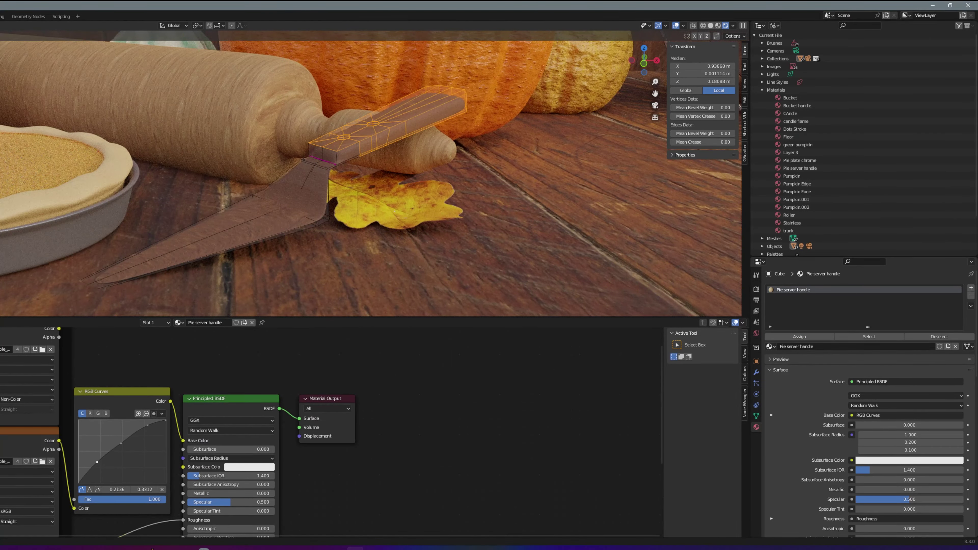
{"action": "left_click_drag", "start_coordinate": [148, 425], "coordinate": [149, 435]}
- Leave Edit Mode, inspect the texture nodes, and show the Object Data vertex groups
{"action": "key", "text": "Tab"}
{"action": "scroll", "coordinate": [505, 142], "scroll_direction": "up", "scroll_amount": 2}
{"action": "scroll", "coordinate": [506, 142], "scroll_direction": "up", "scroll_amount": 1}
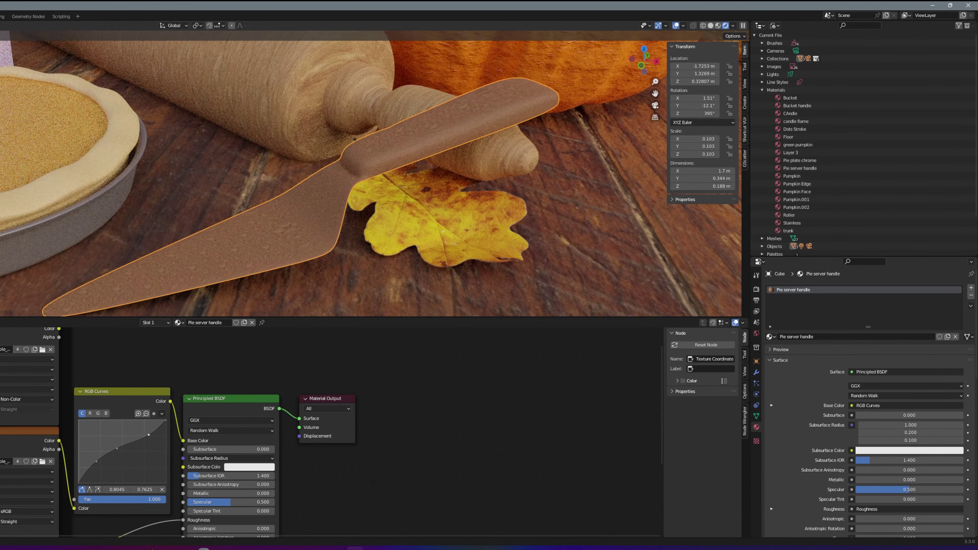
{"action": "mouse_move", "coordinate": [19, 466]}
{"action": "middle_mouse_down"}
{"action": "mouse_move", "coordinate": [107, 359]}
{"action": "mouse_move", "coordinate": [118, 450]}
{"action": "middle_mouse_up"}
{"action": "scroll", "coordinate": [108, 360], "scroll_direction": "down", "scroll_amount": 1}
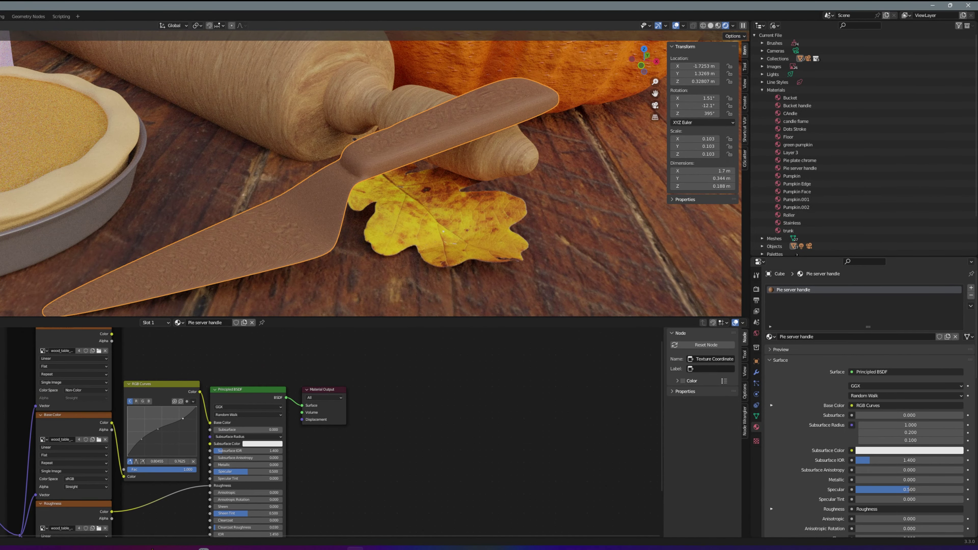
{"action": "scroll", "coordinate": [118, 449], "scroll_direction": "down", "scroll_amount": 1}
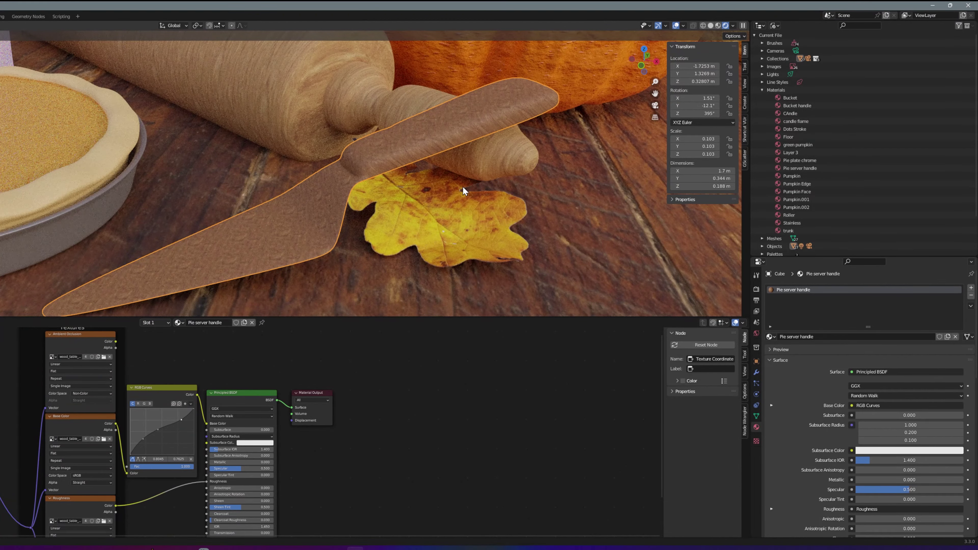
{"action": "scroll", "coordinate": [76, 487], "scroll_direction": "down", "scroll_amount": 1}
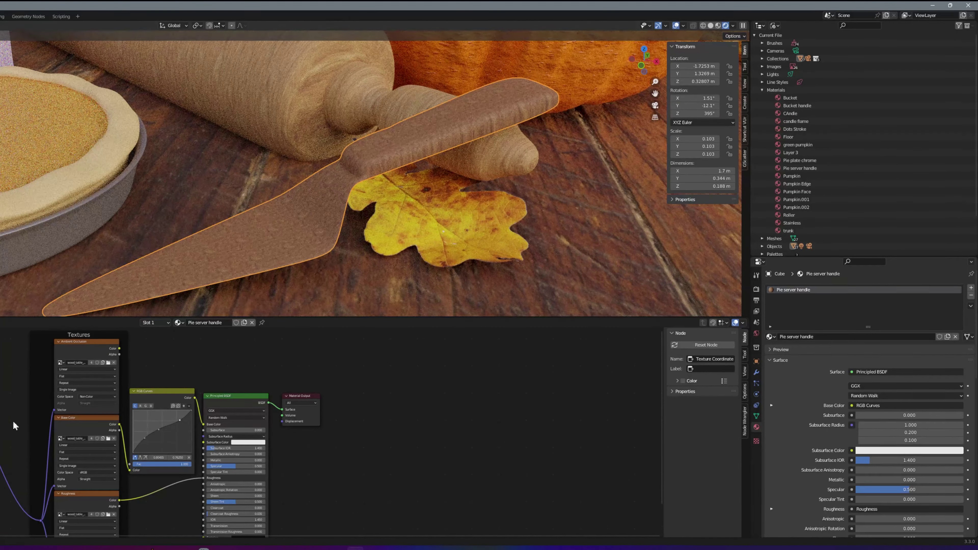
{"action": "scroll", "coordinate": [385, 174], "scroll_direction": "up", "scroll_amount": 2}
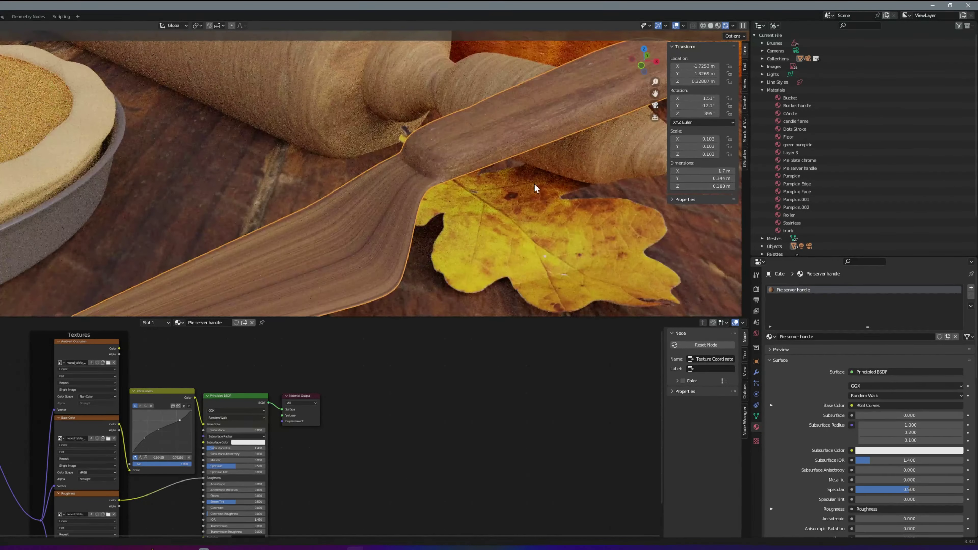
{"action": "scroll", "coordinate": [385, 174], "scroll_direction": "down", "scroll_amount": 4}
{"action": "left_click", "coordinate": [756, 416]}
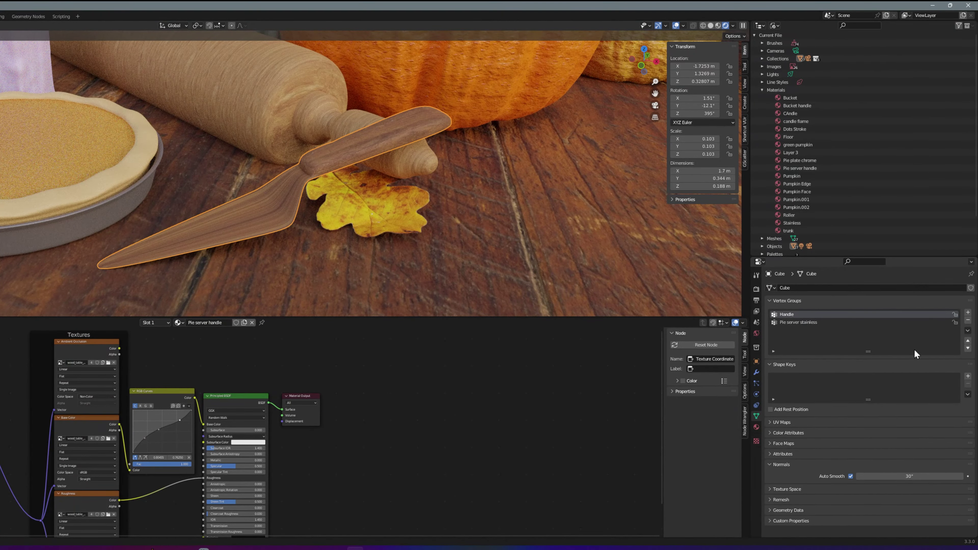
- Select the Pie server stainless group and assign Stainless in a second material slot
{"action": "key", "text": "Tab"}
{"action": "left_click", "coordinate": [817, 323]}
{"action": "left_click", "coordinate": [892, 362]}
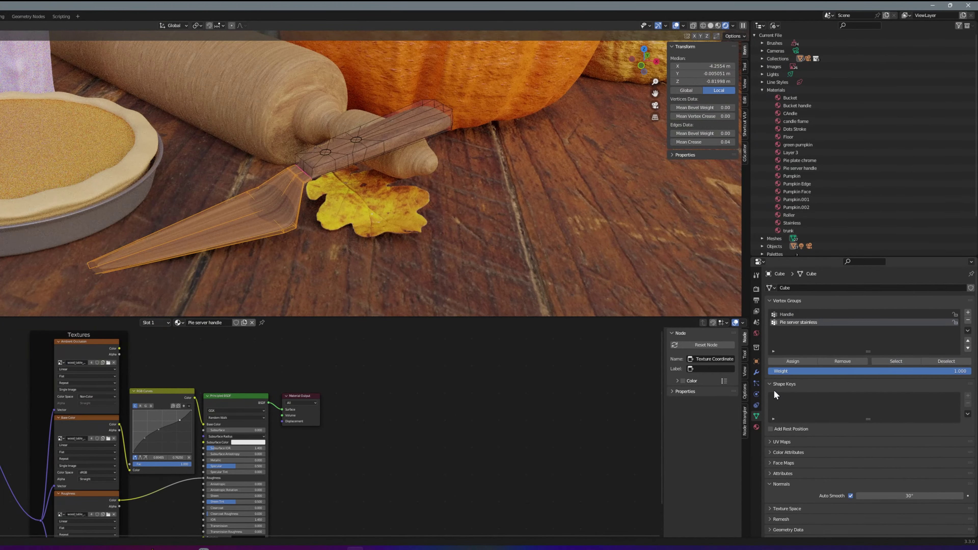
{"action": "left_click", "coordinate": [756, 427]}
{"action": "left_click", "coordinate": [971, 287]}
{"action": "left_click", "coordinate": [770, 346]}
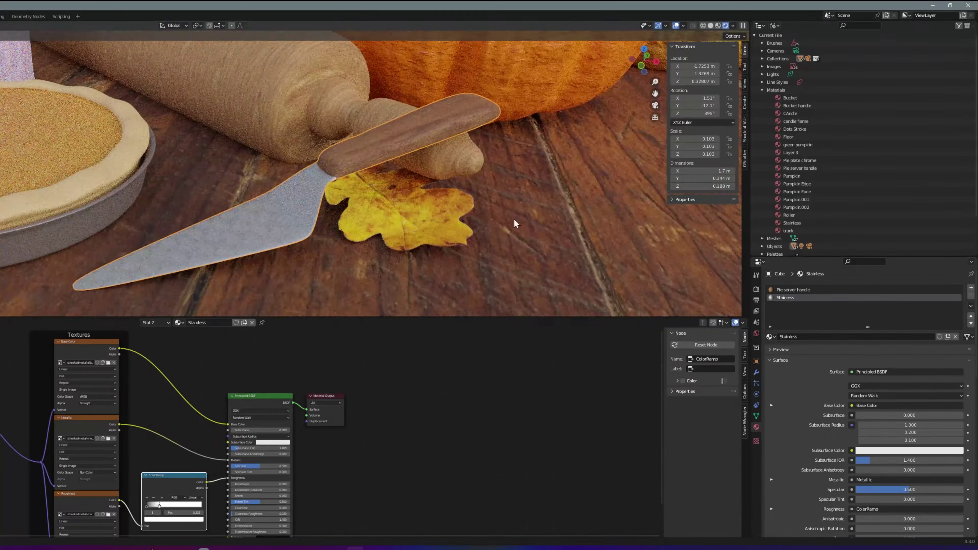
{"action": "left_click", "coordinate": [268, 205]}
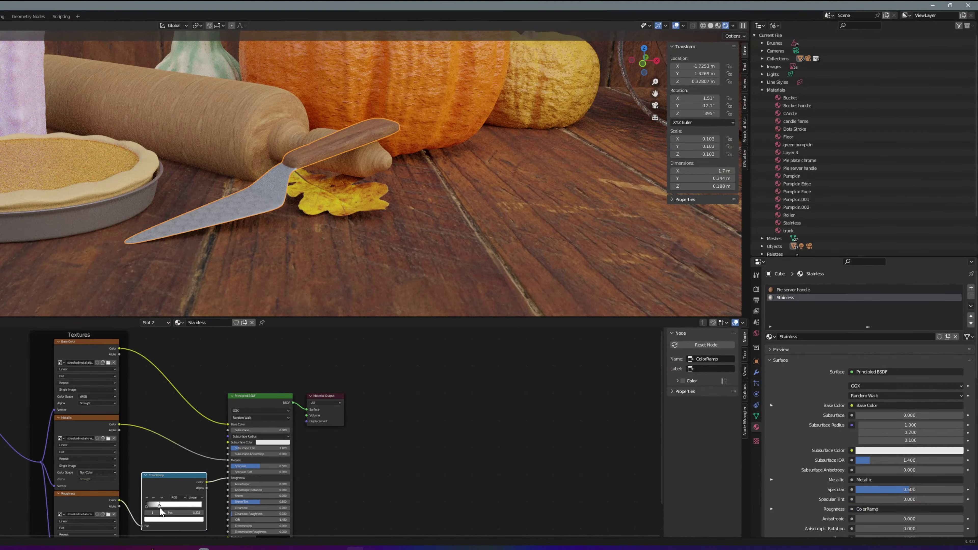
- Make the stainless blade rougher via the ColorRamp, then select the floor plane
{"action": "left_click_drag", "start_coordinate": [160, 507], "coordinate": [168, 506]}
{"action": "scroll", "coordinate": [736, 30], "scroll_direction": "down", "scroll_amount": 2}
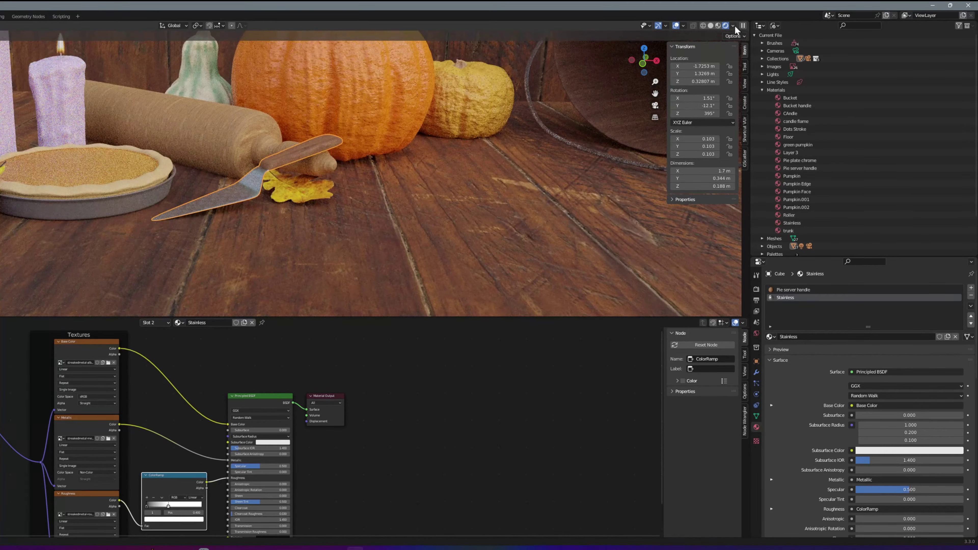
{"action": "left_click", "coordinate": [733, 25]}
{"action": "left_click", "coordinate": [393, 203]}
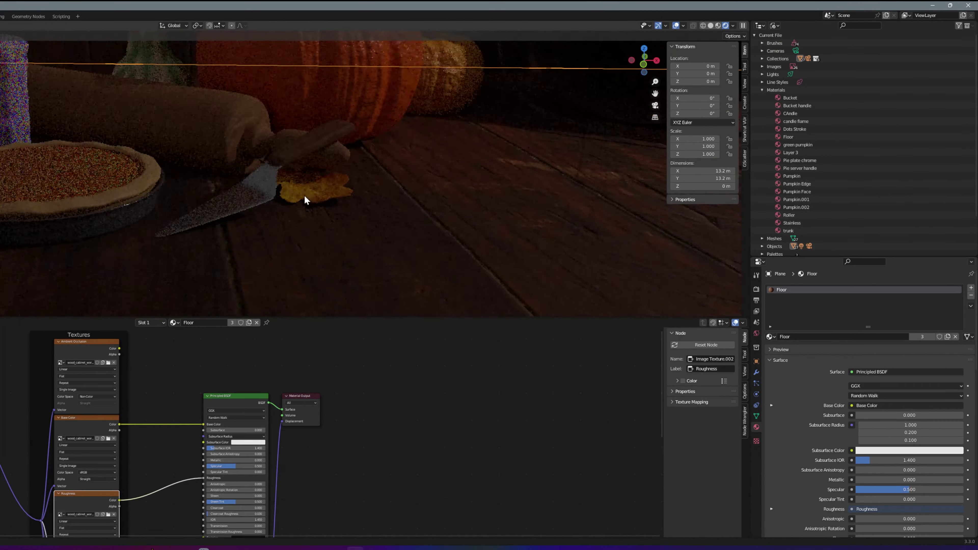
- Check the camera view, then select the spot light in the Outliner
{"action": "scroll", "coordinate": [305, 200], "scroll_direction": "down", "scroll_amount": 3}
{"action": "scroll", "coordinate": [279, 216], "scroll_direction": "up", "scroll_amount": 2}
{"action": "key", "text": "KP_0"}
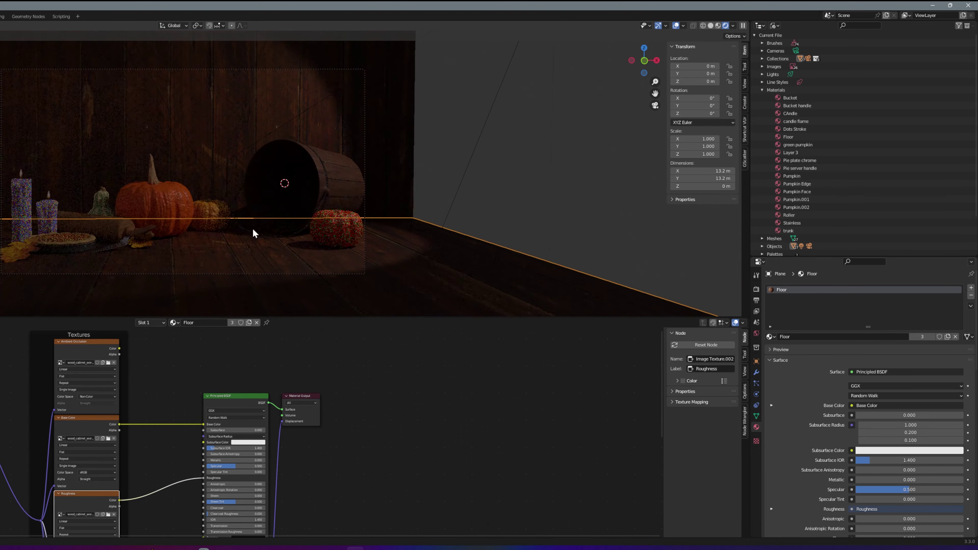
{"action": "scroll", "coordinate": [254, 234], "scroll_direction": "up", "scroll_amount": 2}
{"action": "scroll", "coordinate": [202, 231], "scroll_direction": "up", "scroll_amount": 1}
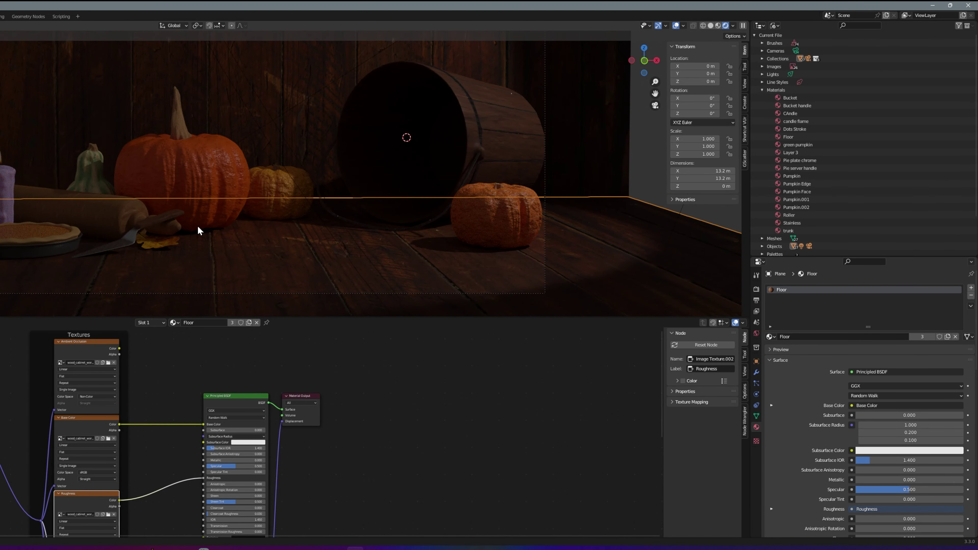
{"action": "mouse_move", "coordinate": [198, 230]}
{"action": "middle_mouse_down"}
{"action": "mouse_move", "coordinate": [281, 195]}
{"action": "mouse_move", "coordinate": [227, 237]}
{"action": "middle_mouse_up"}
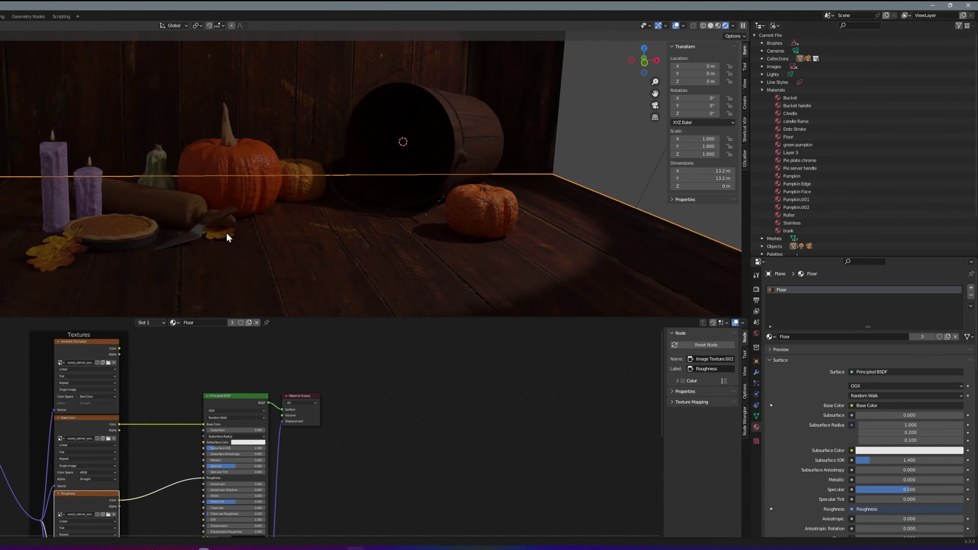
{"action": "scroll", "coordinate": [226, 228], "scroll_direction": "up", "scroll_amount": 2}
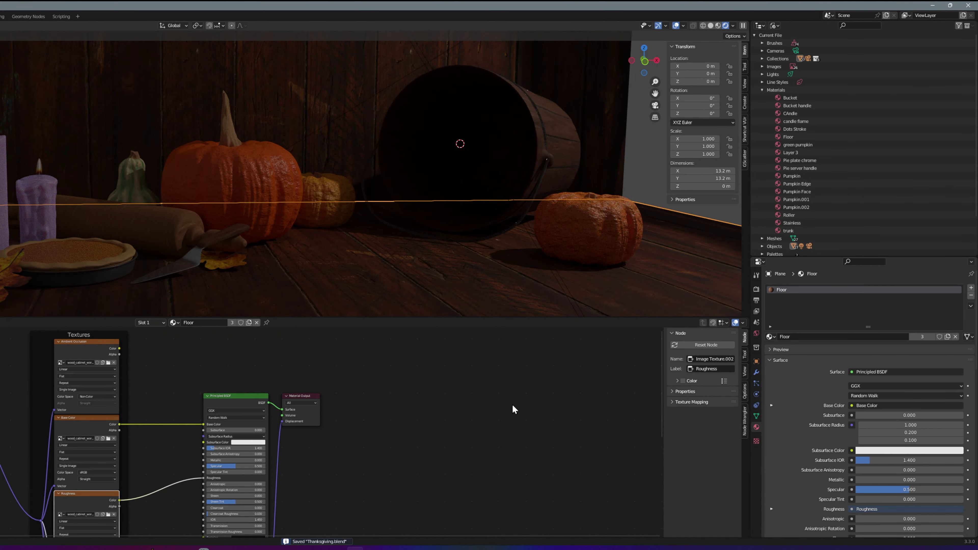
{"action": "scroll", "coordinate": [437, 208], "scroll_direction": "down", "scroll_amount": 3}
{"action": "scroll", "coordinate": [506, 168], "scroll_direction": "down", "scroll_amount": 3}
{"action": "left_click", "coordinate": [762, 89]}
{"action": "scroll", "coordinate": [396, 138], "scroll_direction": "down", "scroll_amount": 3}
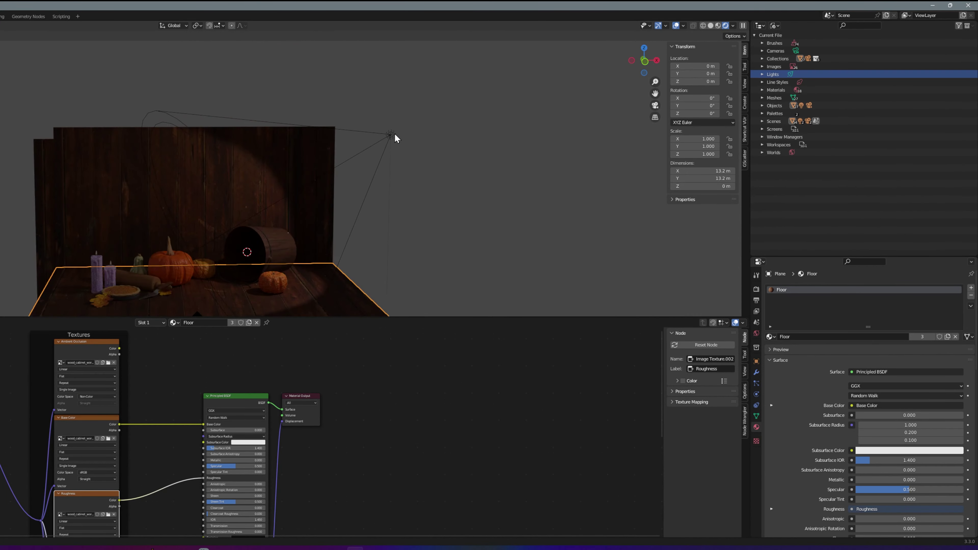
{"action": "left_click", "coordinate": [391, 135]}
- Raise the spot light's power to 1500 W, then to 2000 W
{"action": "key", "text": "KP_0"}
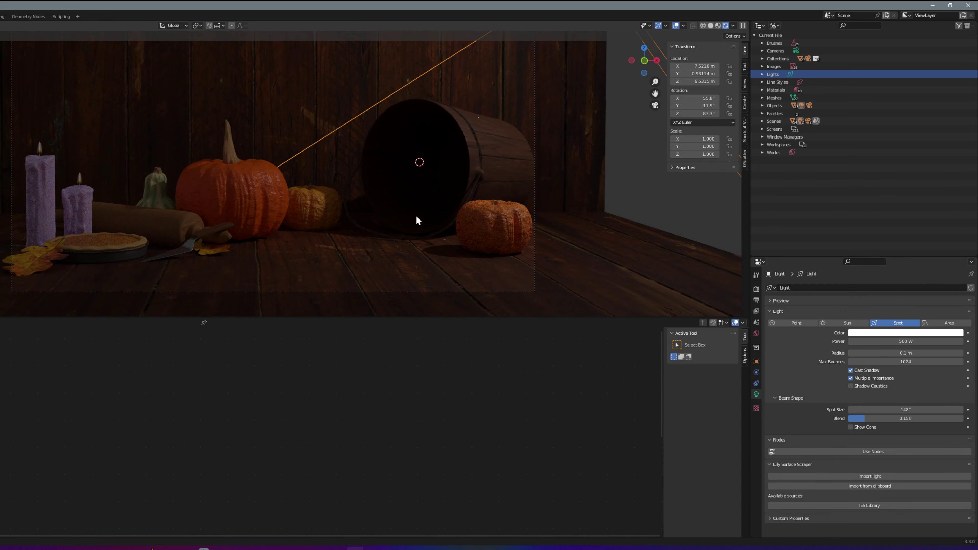
{"action": "type", "text": "1500"}
{"action": "key", "text": "Return"}
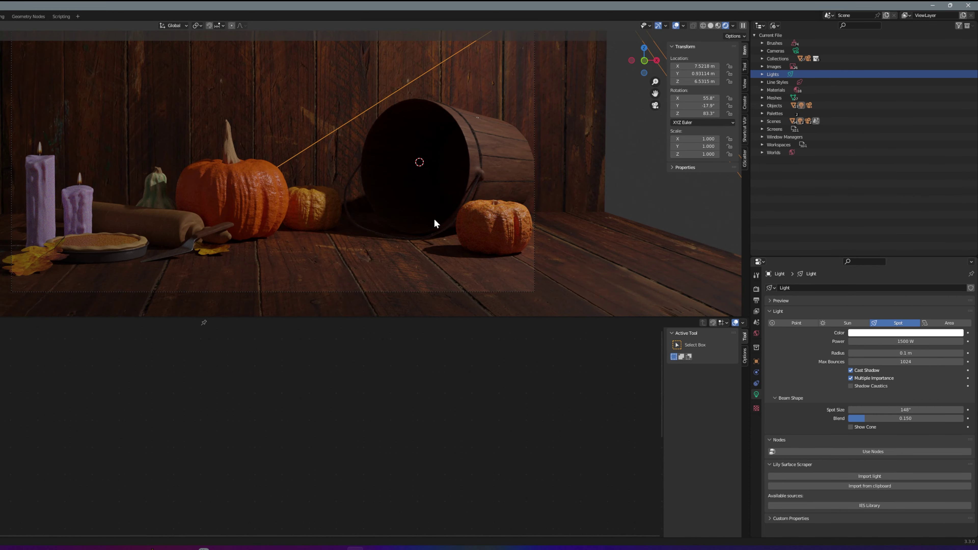
{"action": "double_click", "coordinate": [905, 341]}
{"action": "type", "text": "2000"}
{"action": "key", "text": "Return"}
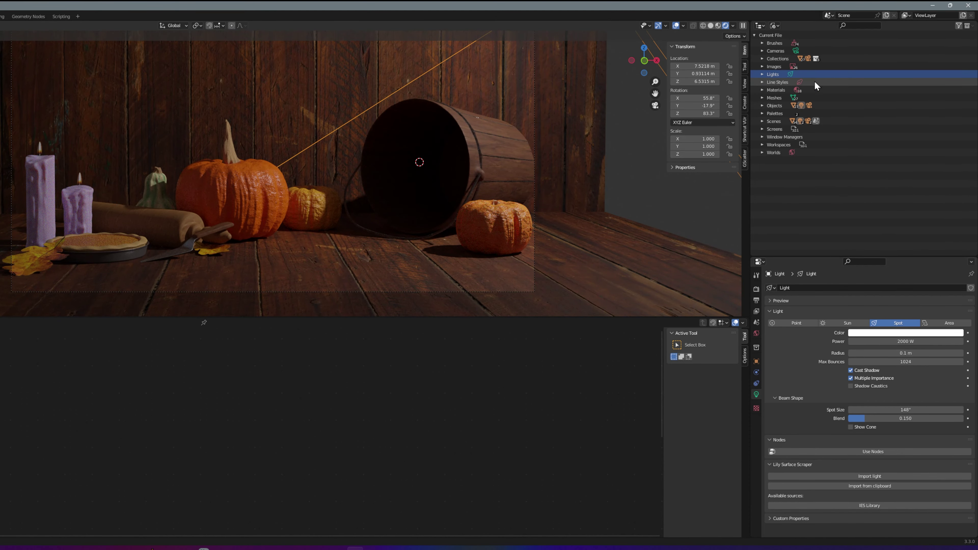
- Make the 3D viewport area taller
{"action": "left_click_drag", "start_coordinate": [346, 318], "coordinate": [345, 364]}
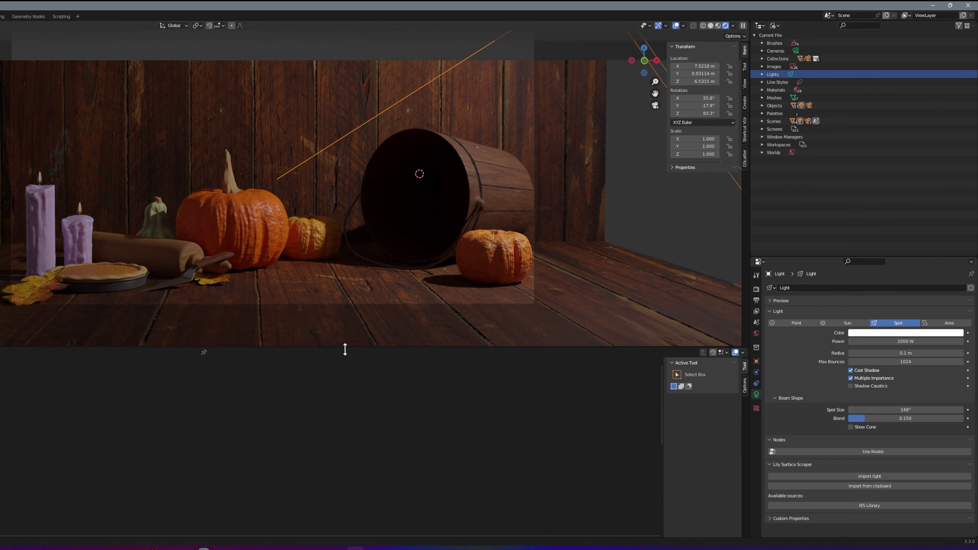
{"action": "middle_click_drag", "start_coordinate": [384, 180], "coordinate": [280, 236], "text": "shift"}
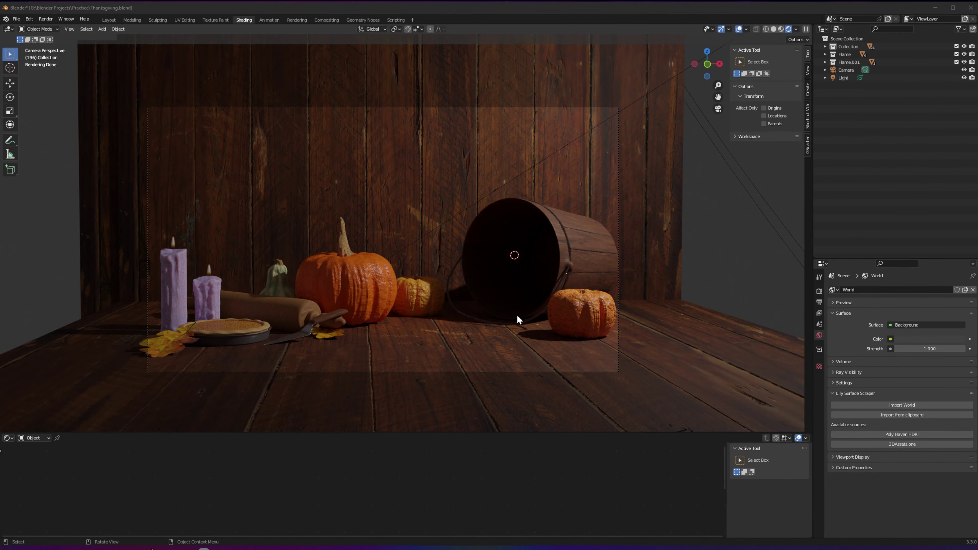
{"action": "scroll", "coordinate": [517, 315], "scroll_direction": "up", "scroll_amount": 3}
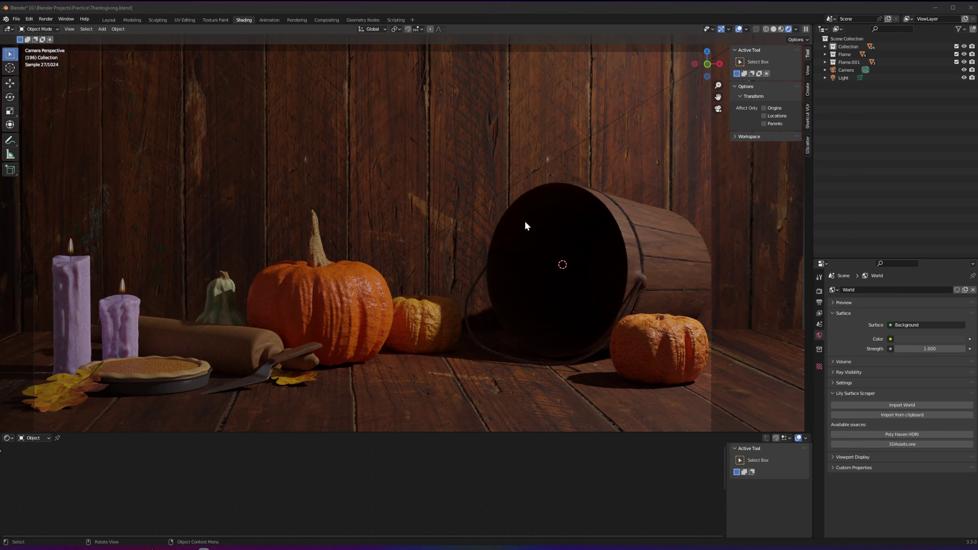
- Add a point light and place it over the tall candle
{"action": "scroll", "coordinate": [194, 255], "scroll_direction": "down", "scroll_amount": 3}
{"action": "key", "text": "shift+a"}
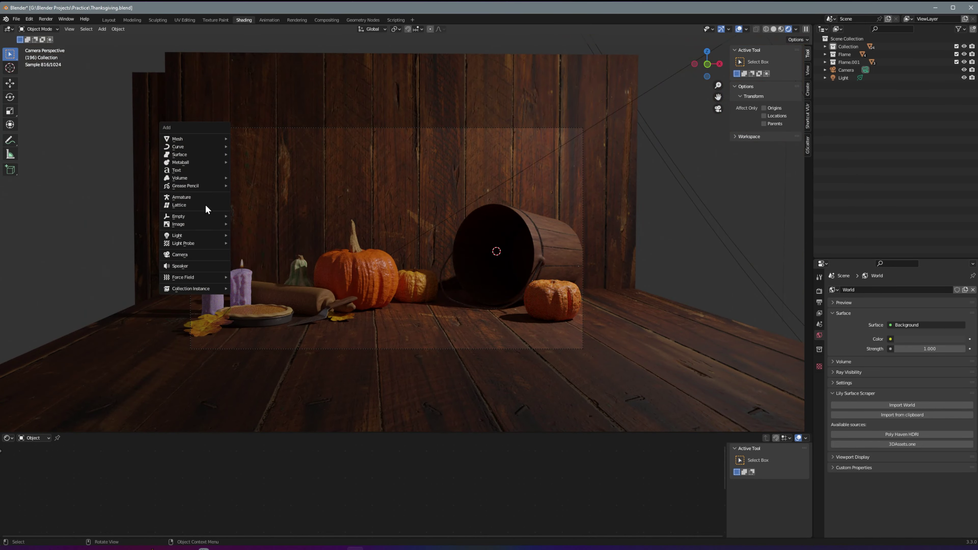
{"action": "left_click", "coordinate": [247, 235]}
{"action": "key", "text": "g"}
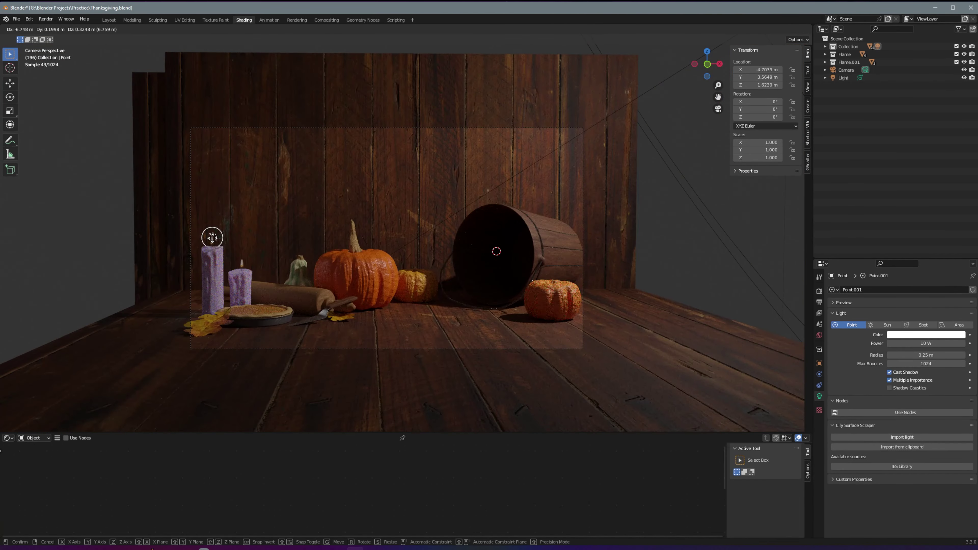
{"action": "left_click", "coordinate": [217, 241]}
{"action": "key", "text": "KP_7"}
{"action": "key", "text": "g"}
{"action": "left_click", "coordinate": [267, 322]}
{"action": "middle_click_drag", "start_coordinate": [267, 322], "coordinate": [221, 238]}
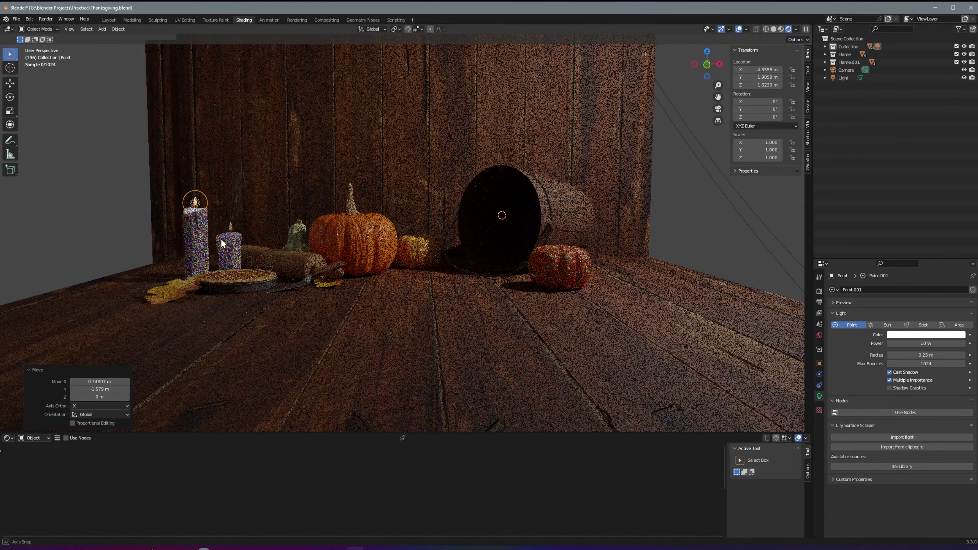
{"action": "scroll", "coordinate": [79, 200], "scroll_direction": "up", "scroll_amount": 3}
- Give the point light an orange colour, a 1.51 m radius and 100 W power
{"action": "double_click", "coordinate": [926, 344]}
{"action": "type", "text": "25"}
{"action": "key", "text": "Return"}
{"action": "left_click", "coordinate": [926, 334]}
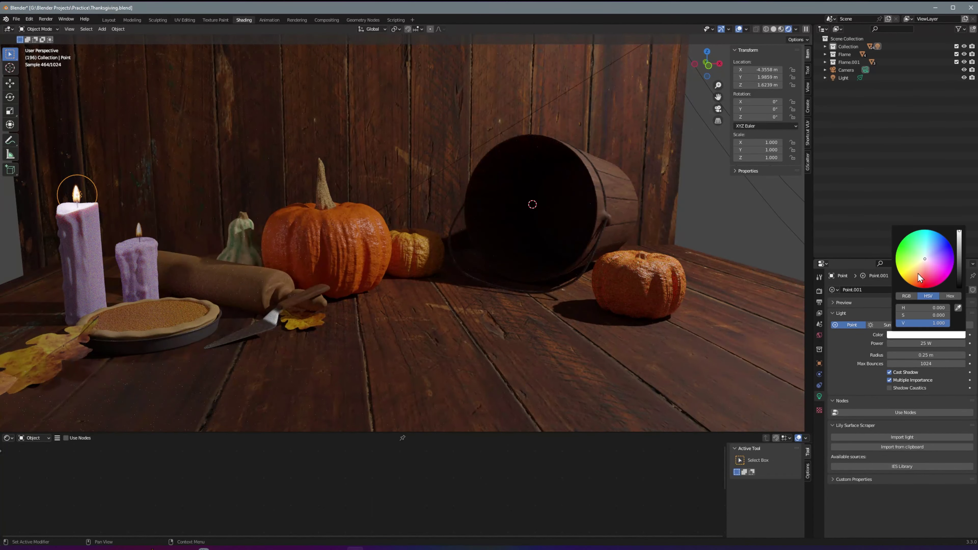
{"action": "left_click", "coordinate": [918, 273]}
{"action": "key", "text": "KP_0"}
{"action": "left_click_drag", "start_coordinate": [926, 355], "coordinate": [971, 355]}
{"action": "double_click", "coordinate": [926, 344]}
{"action": "type", "text": "50"}
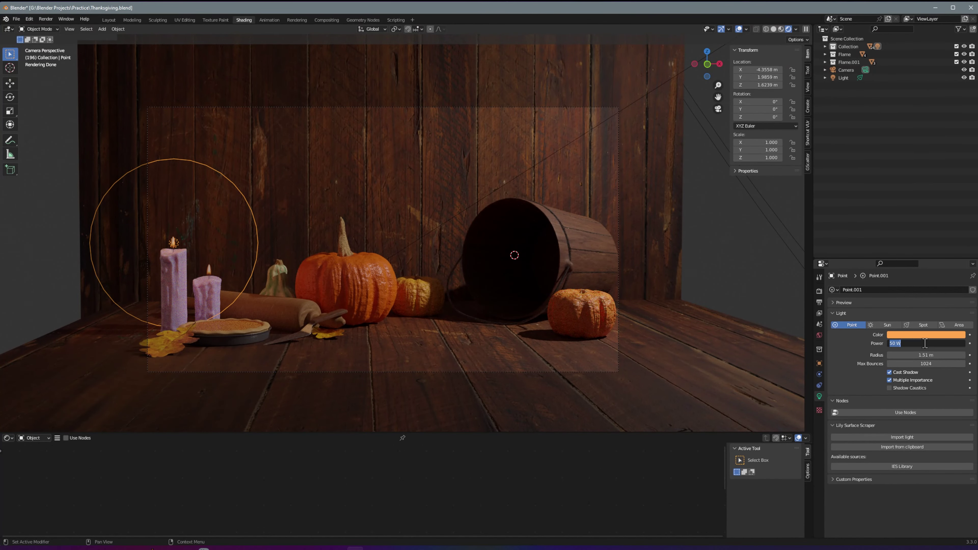
{"action": "type", "text": "100"}
{"action": "key", "text": "Return"}
- Hide the spot light, deepen the point light's orange and raise it to 300 W
{"action": "left_click", "coordinate": [965, 78]}
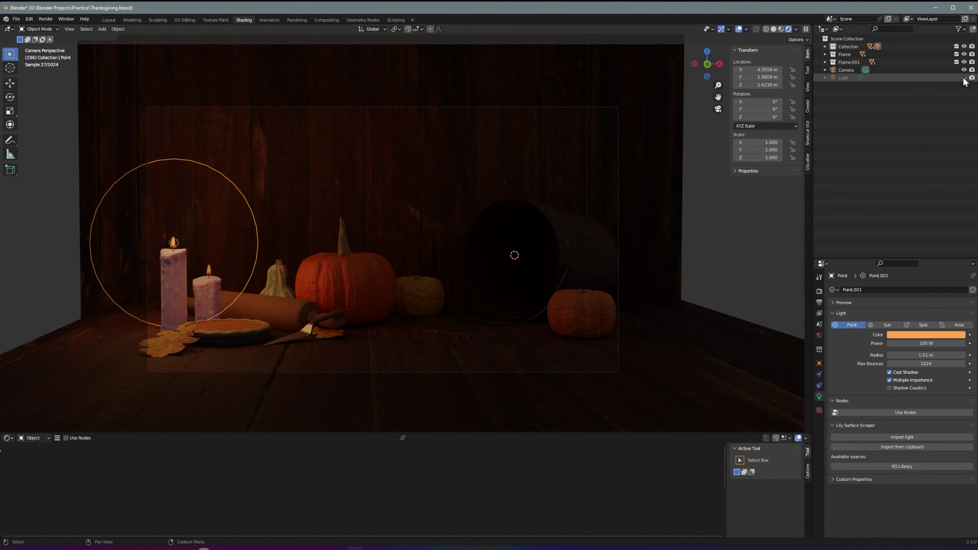
{"action": "left_click", "coordinate": [926, 335]}
{"action": "left_click_drag", "start_coordinate": [920, 270], "coordinate": [914, 277]}
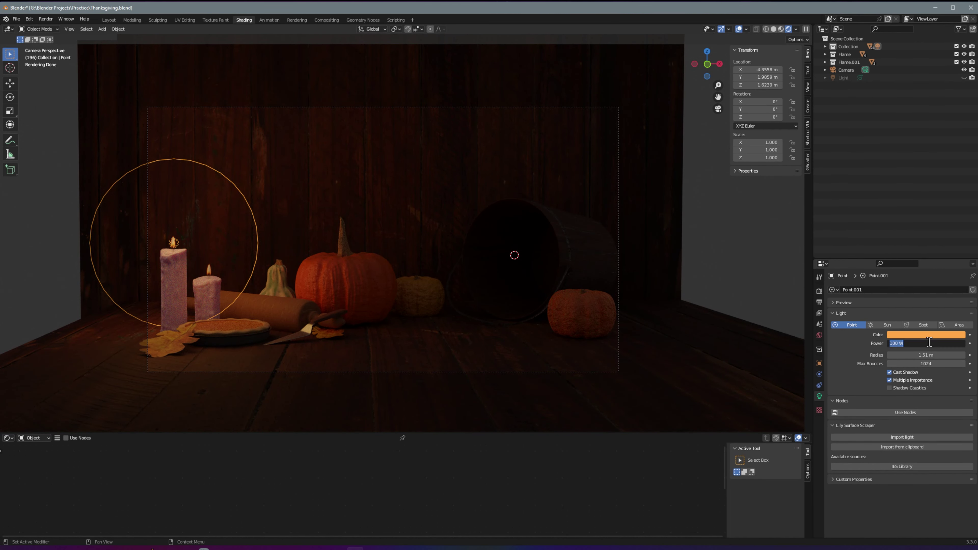
{"action": "left_click_drag", "start_coordinate": [926, 343], "coordinate": [948, 344]}
- Nudge the point light so it sits beside the tall candle's flame
{"action": "key", "text": "g"}
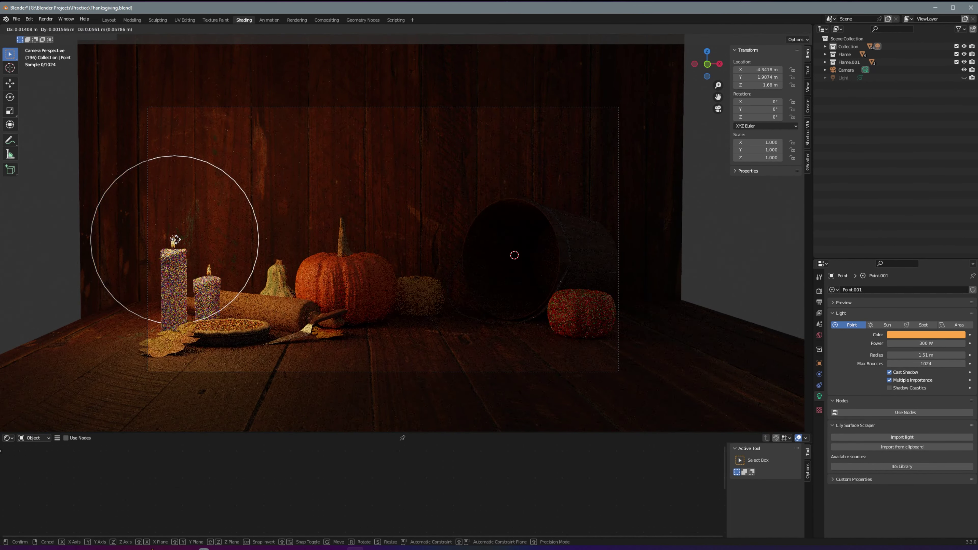
{"action": "left_click", "coordinate": [166, 236]}
{"action": "key", "text": "g"}
{"action": "left_click", "coordinate": [208, 251]}
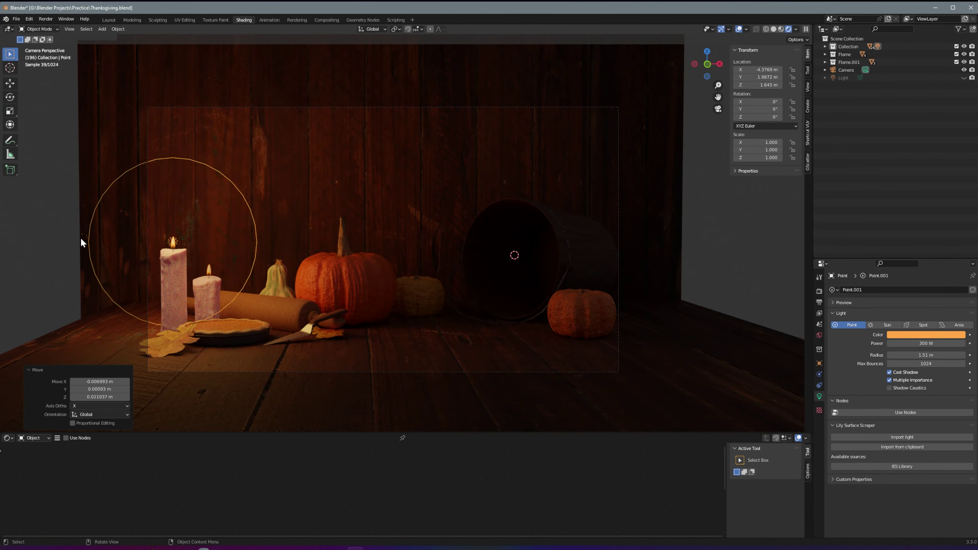
{"action": "key", "text": "KP_7"}
- Duplicate the point light and lower the copy onto the small candle's flame
{"action": "key", "text": "shift+d"}
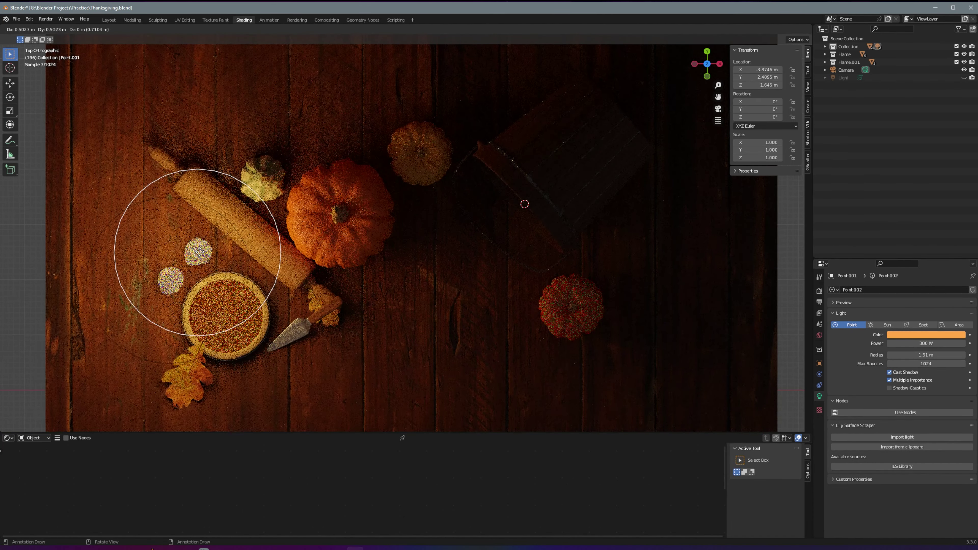
{"action": "left_click", "coordinate": [200, 252]}
{"action": "key", "text": "KP_1"}
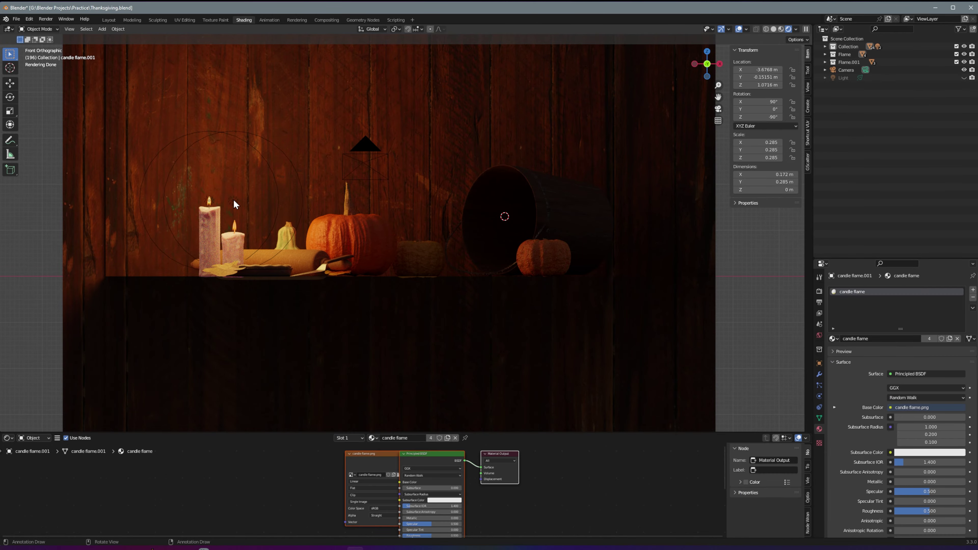
{"action": "left_click_drag", "start_coordinate": [233, 200], "coordinate": [234, 224]}
{"action": "key", "text": "KP_7"}
{"action": "key", "text": "KP_1"}
{"action": "middle_click_drag", "start_coordinate": [275, 241], "coordinate": [462, 298]}
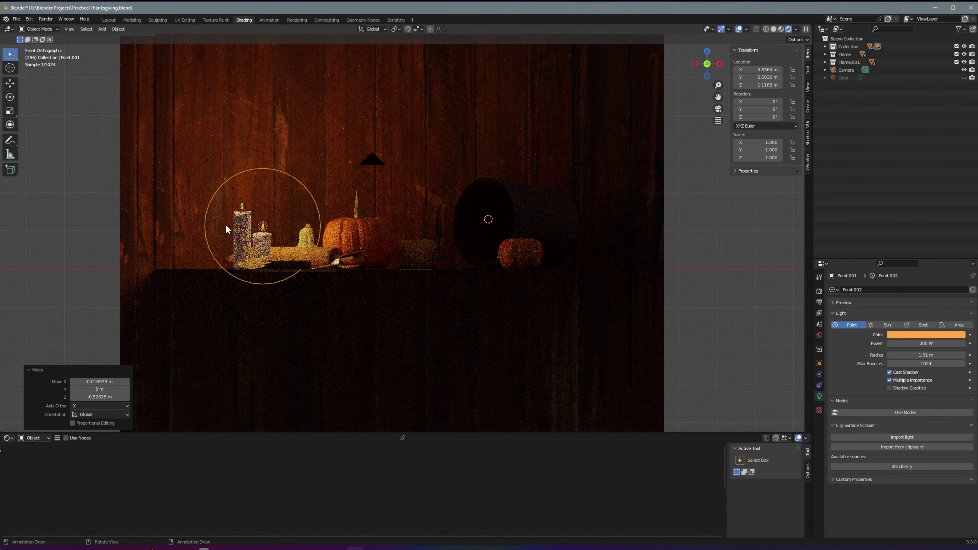
{"action": "scroll", "coordinate": [461, 298], "scroll_direction": "up", "scroll_amount": 2}
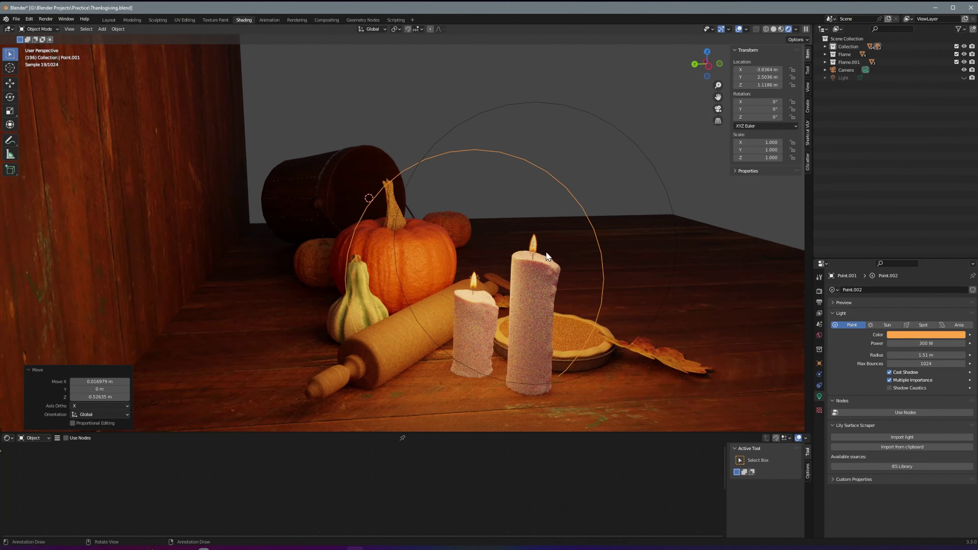
- Undo an extra light duplicate and raise the candle wax subsurface to 0.227
{"action": "left_click", "coordinate": [474, 285]}
{"action": "left_click", "coordinate": [629, 137]}
{"action": "key", "text": "KP_0"}
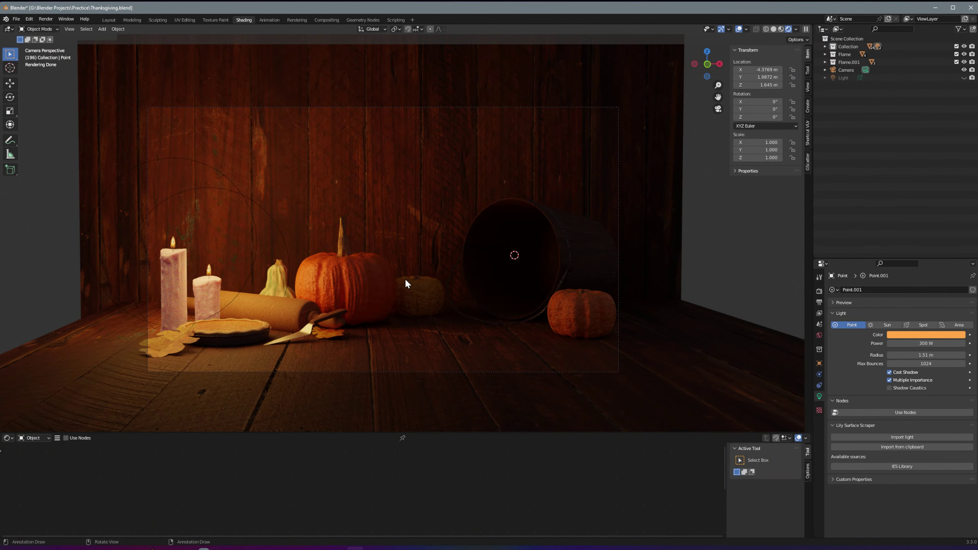
{"action": "key", "text": "shift+d"}
{"action": "key", "text": "Return"}
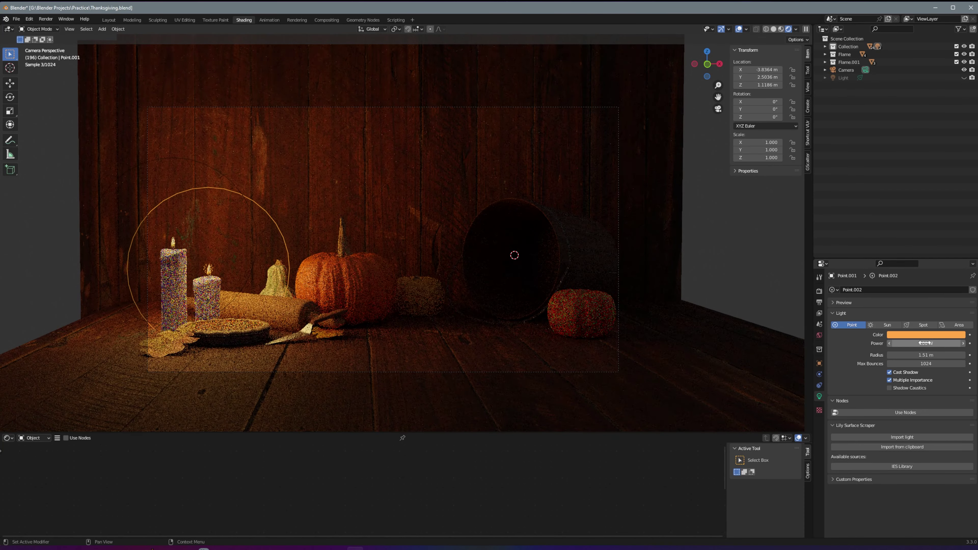
{"action": "key", "text": "ctrl+z"}
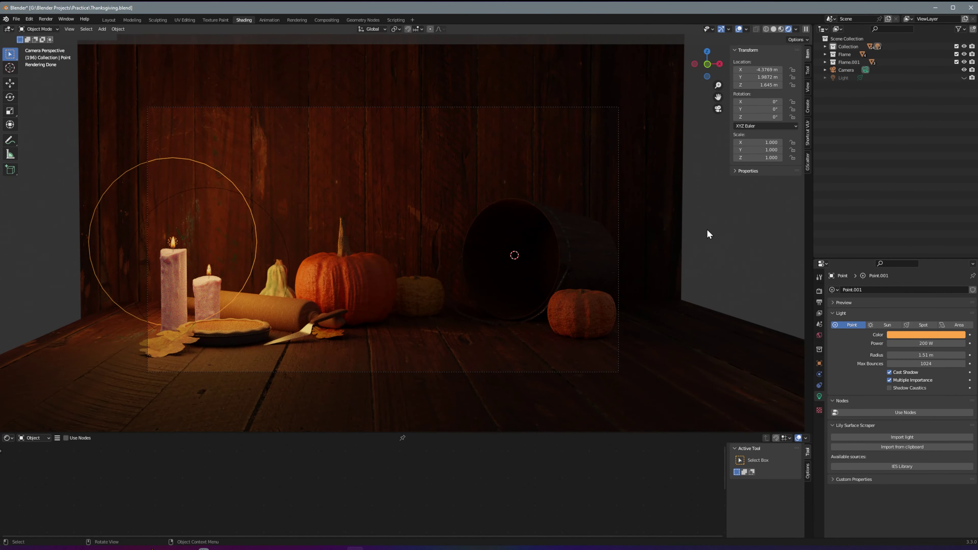
{"action": "key", "text": "ctrl+z"}
{"action": "key", "text": "ctrl+z"}
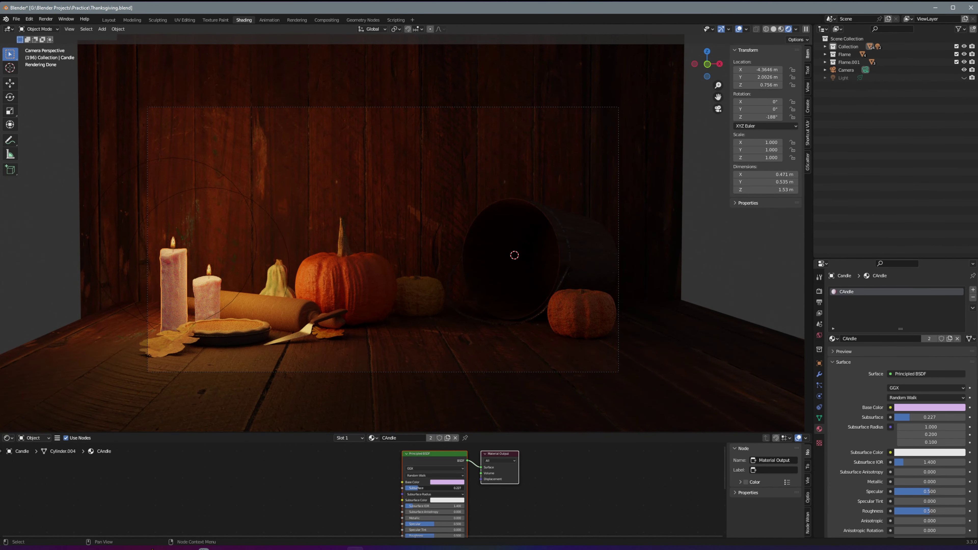
{"action": "key", "text": "ctrl+z"}
- Select Cylinder.006 and lower its wax subsurface to 0.150
{"action": "key", "text": "ctrl+z"}
{"action": "key", "text": "ctrl+z"}
{"action": "key", "text": "ctrl+z"}
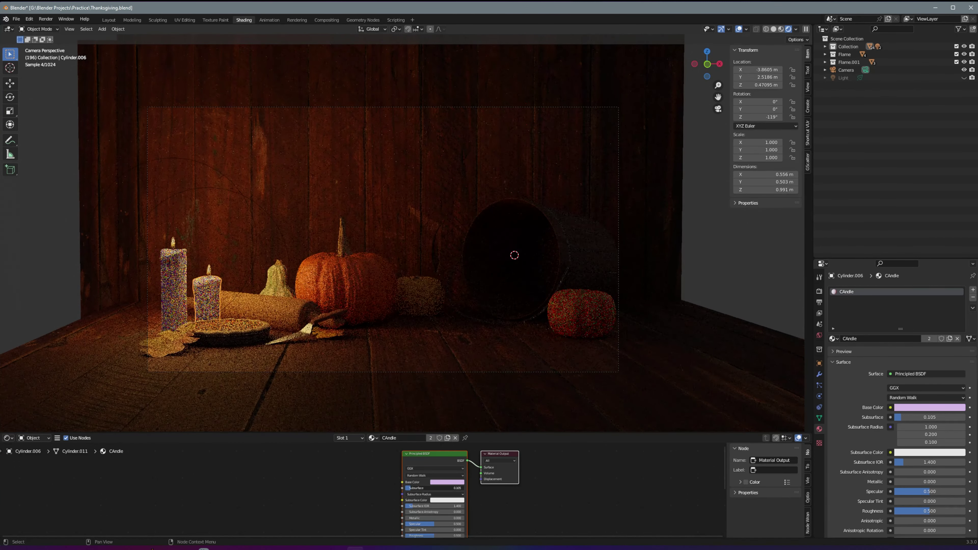
{"action": "key", "text": "ctrl+z"}
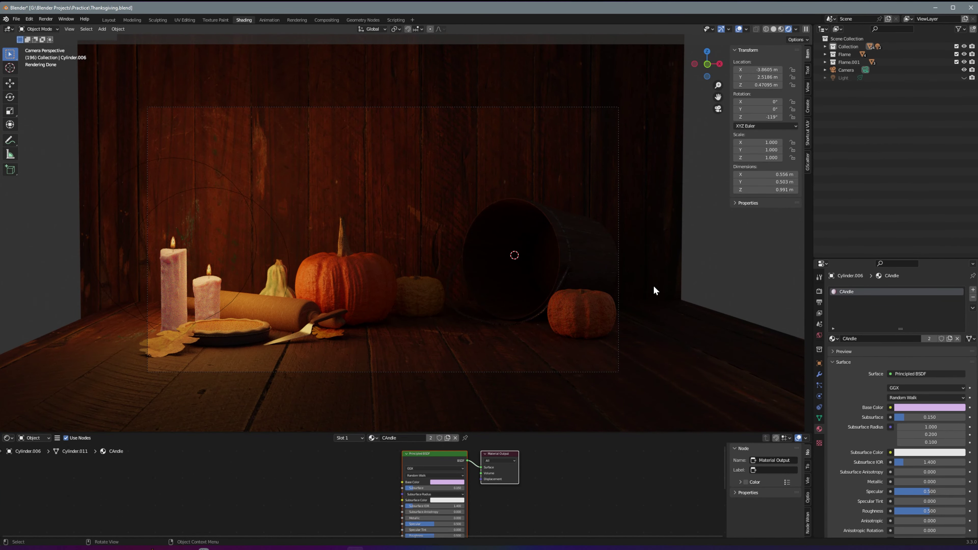
{"action": "scroll", "coordinate": [209, 289], "scroll_direction": "up", "scroll_amount": 3}
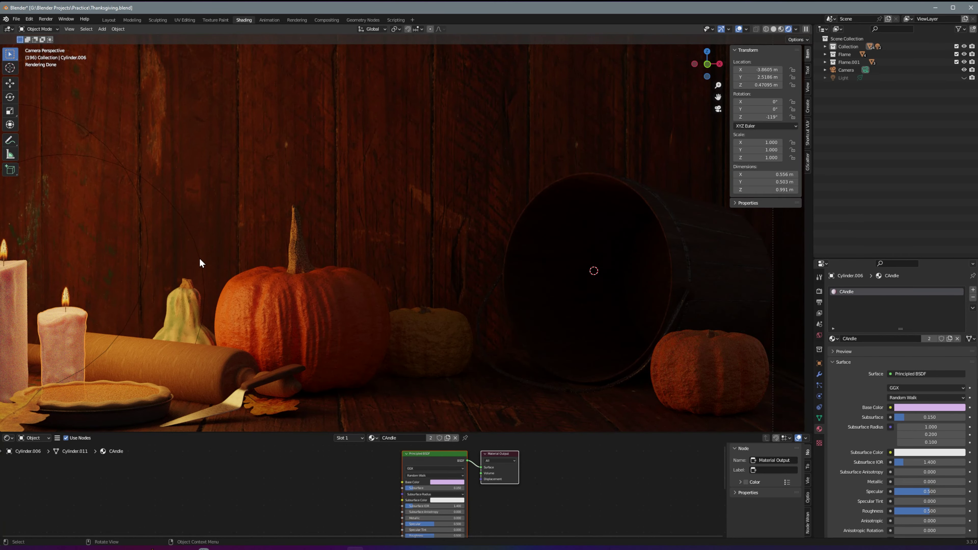
{"action": "scroll", "coordinate": [216, 277], "scroll_direction": "down", "scroll_amount": 3}
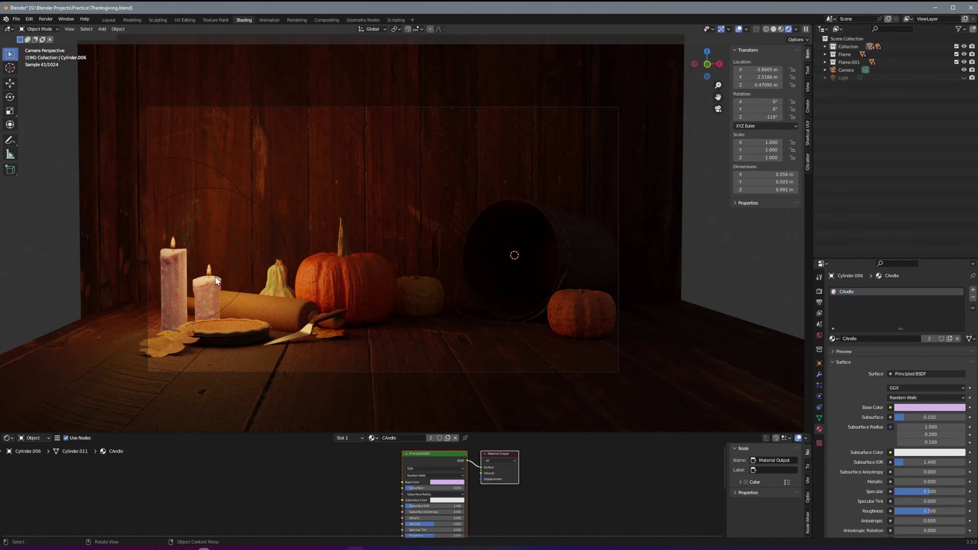
- Move the small candle level across the table right beside the tall candle
{"action": "key", "text": "g"}
{"action": "key", "text": "shift+z"}
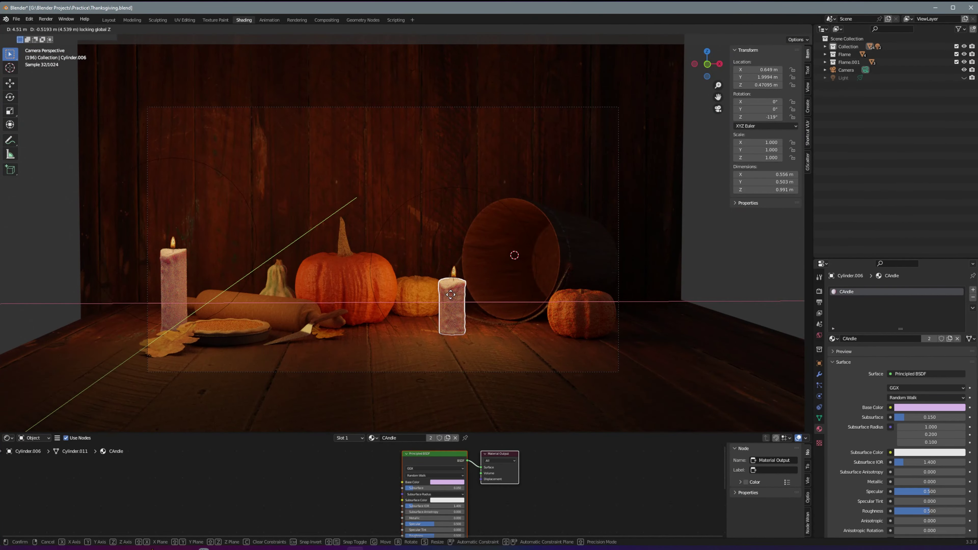
{"action": "left_click", "coordinate": [538, 316]}
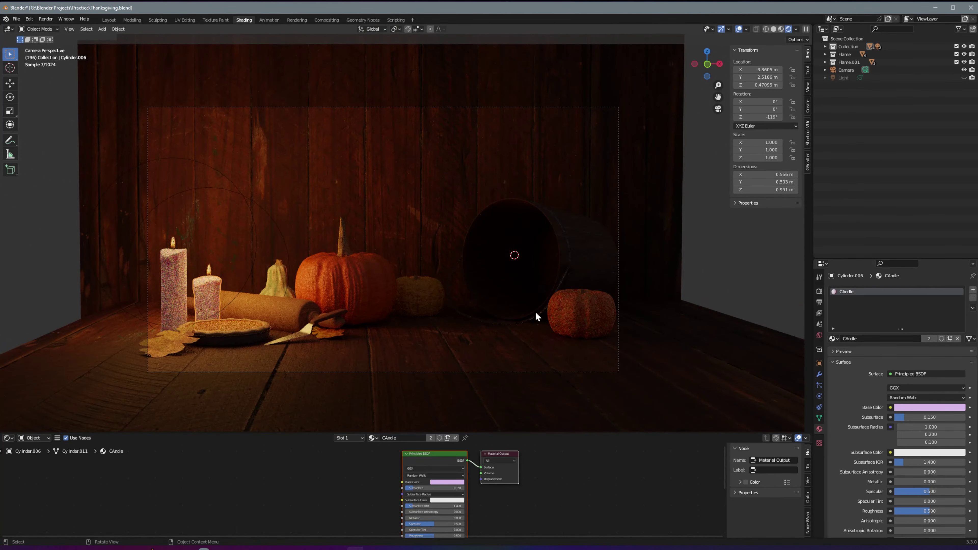
{"action": "key", "text": "g"}
{"action": "key", "text": "shift+z"}
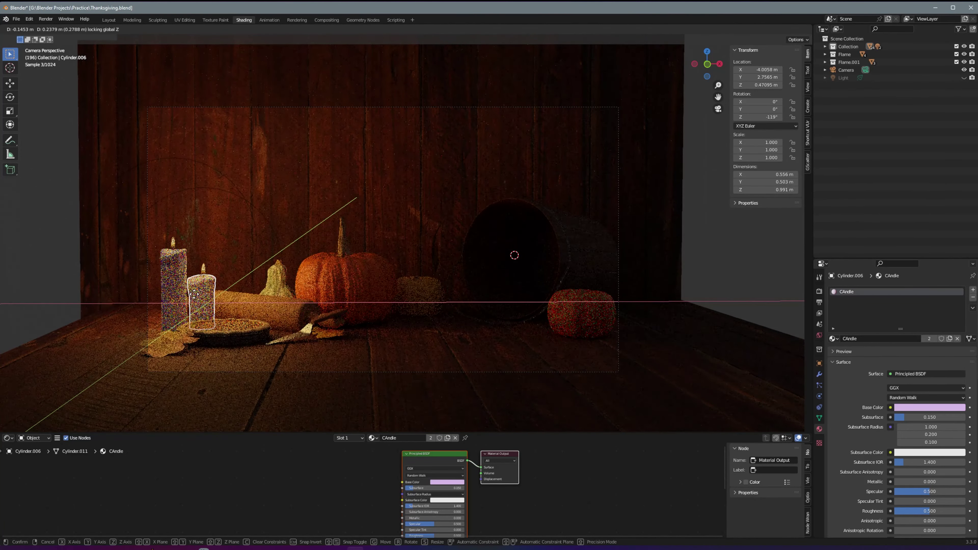
{"action": "left_click", "coordinate": [197, 328]}
{"action": "key", "text": "KP_7"}
{"action": "key", "text": "KP_0"}
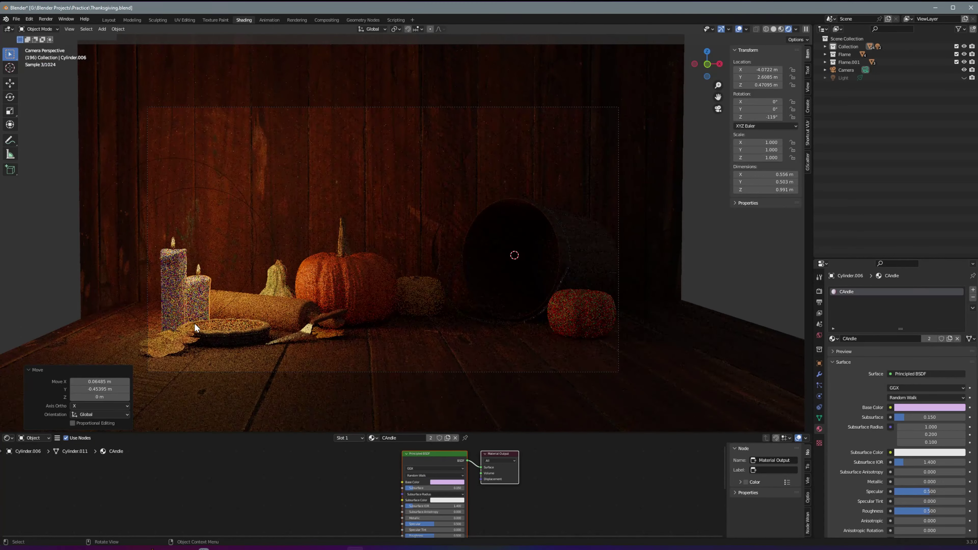
{"action": "scroll", "coordinate": [384, 295], "scroll_direction": "down", "scroll_amount": 2}
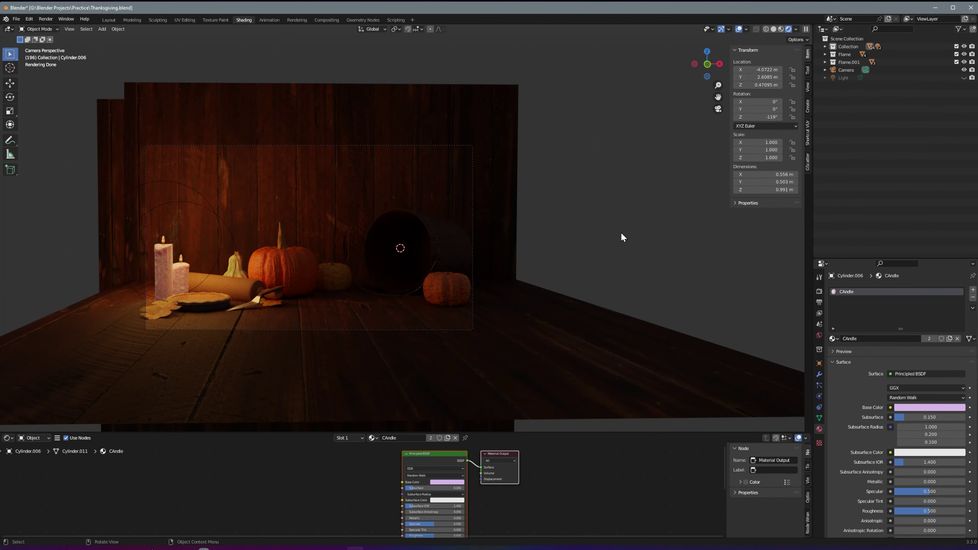
- Unhide the main spot light, deepen its orange tint and retype its power as 100
{"action": "left_click", "coordinate": [964, 77]}
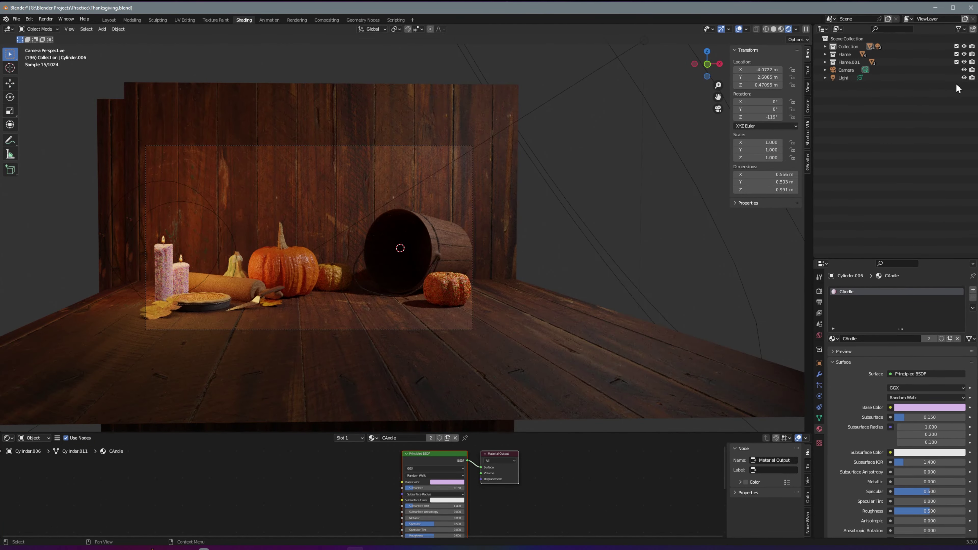
{"action": "left_click", "coordinate": [844, 77]}
{"action": "left_click", "coordinate": [926, 335]}
{"action": "left_click", "coordinate": [919, 271]}
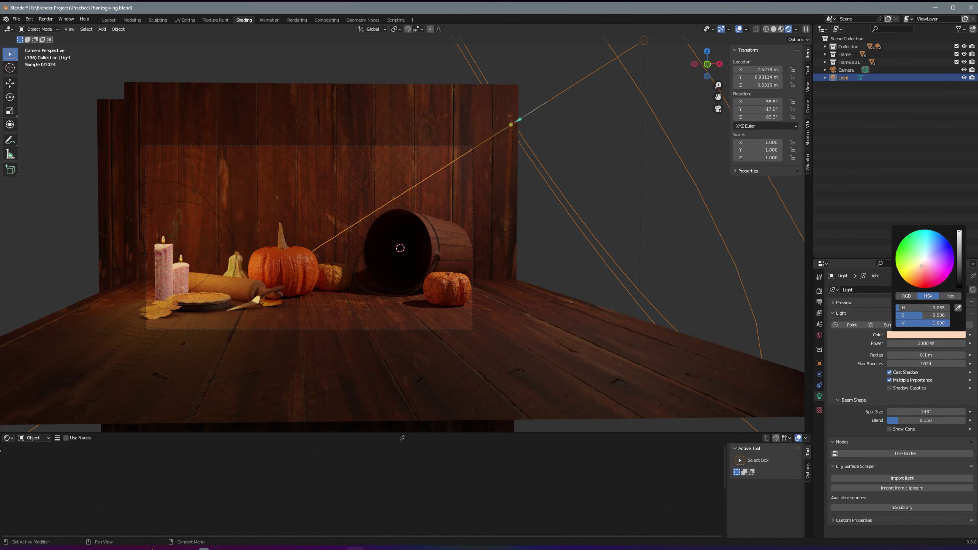
{"action": "left_click_drag", "start_coordinate": [921, 264], "coordinate": [918, 271]}
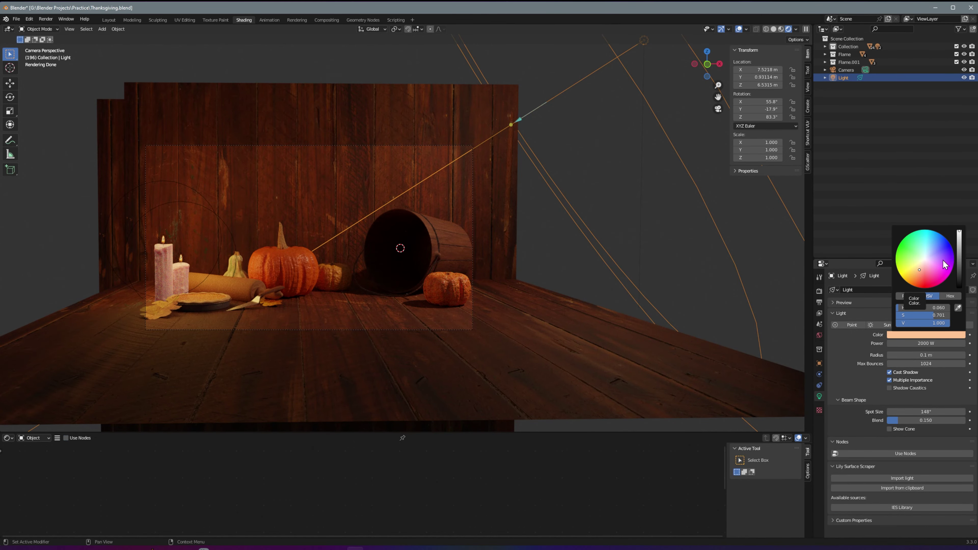
{"action": "left_click_drag", "start_coordinate": [929, 344], "coordinate": [923, 343]}
{"action": "left_click", "coordinate": [924, 344]}
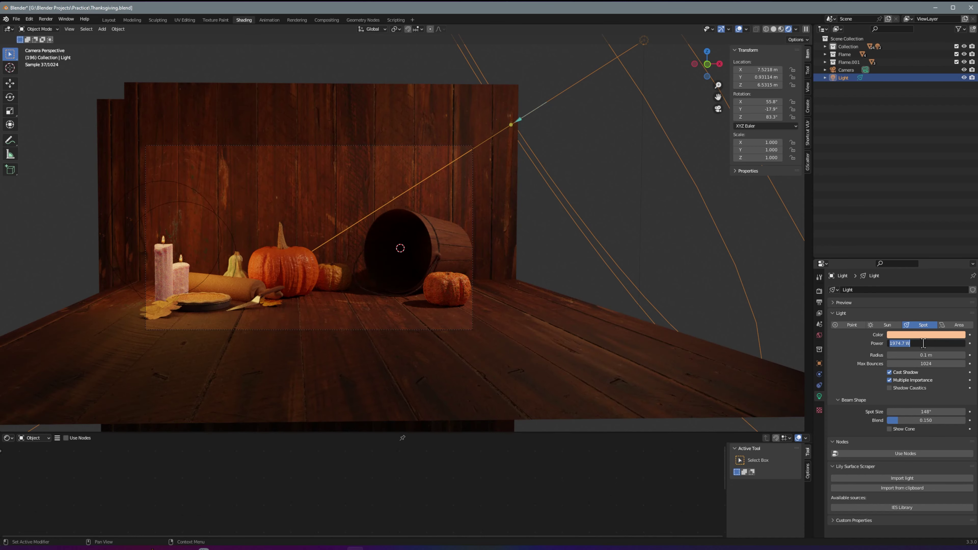
{"action": "type", "text": "100"}
{"action": "key", "text": "Return"}
{"action": "key", "text": "Return"}
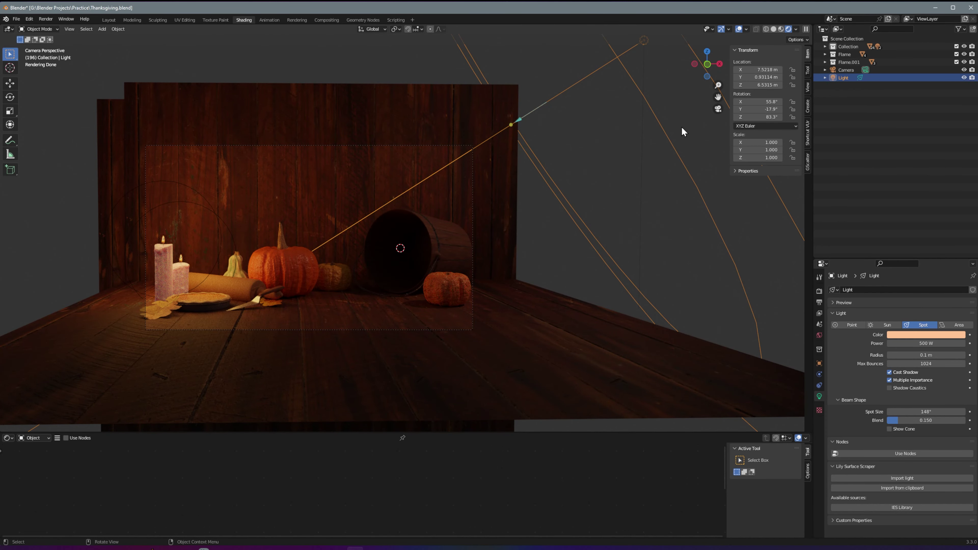
- Save Thanksgiving.blend, then select the backdrop wall plane
{"action": "key", "text": "ctrl+KP_0"}
{"action": "key", "text": "ctrl+z"}
{"action": "scroll", "coordinate": [347, 297], "scroll_direction": "up", "scroll_amount": 2}
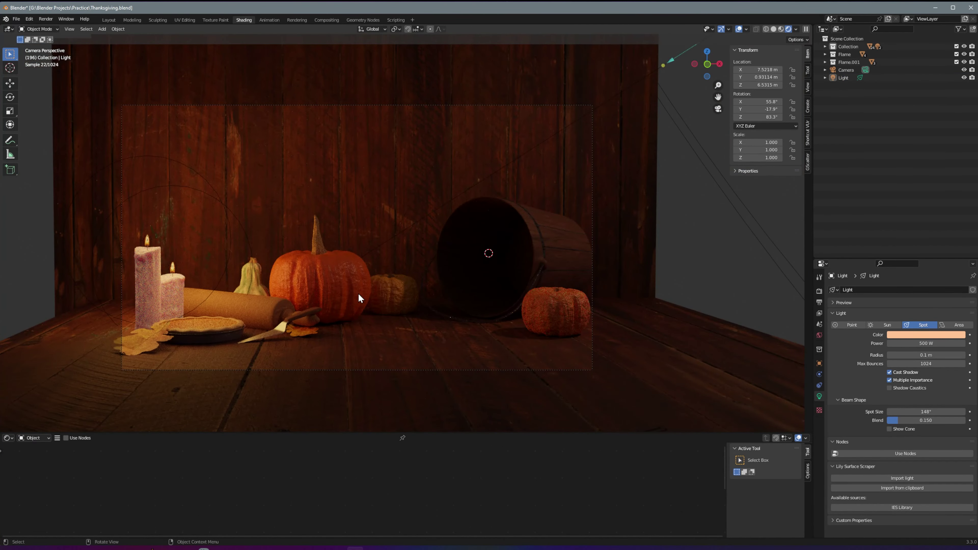
{"action": "key", "text": "ctrl+s"}
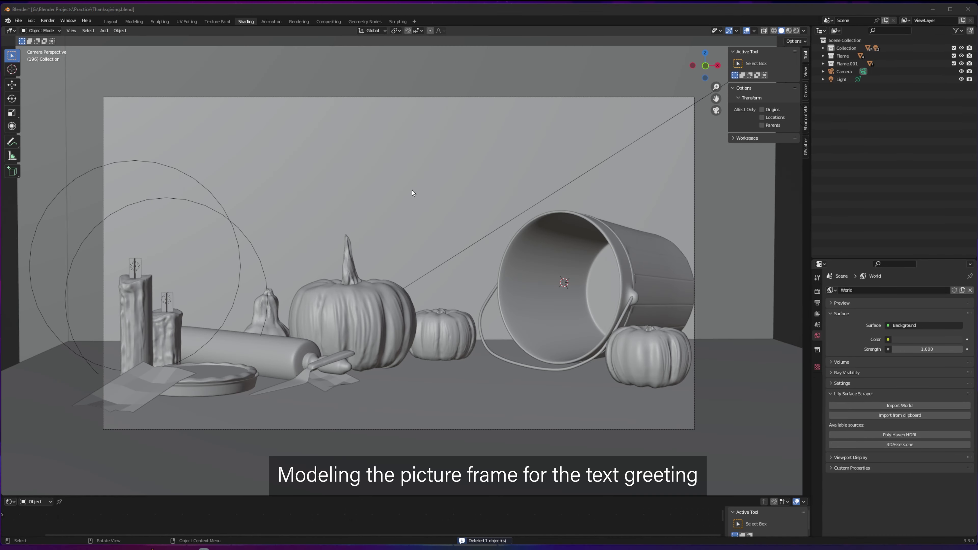
{"action": "left_click", "coordinate": [376, 205]}
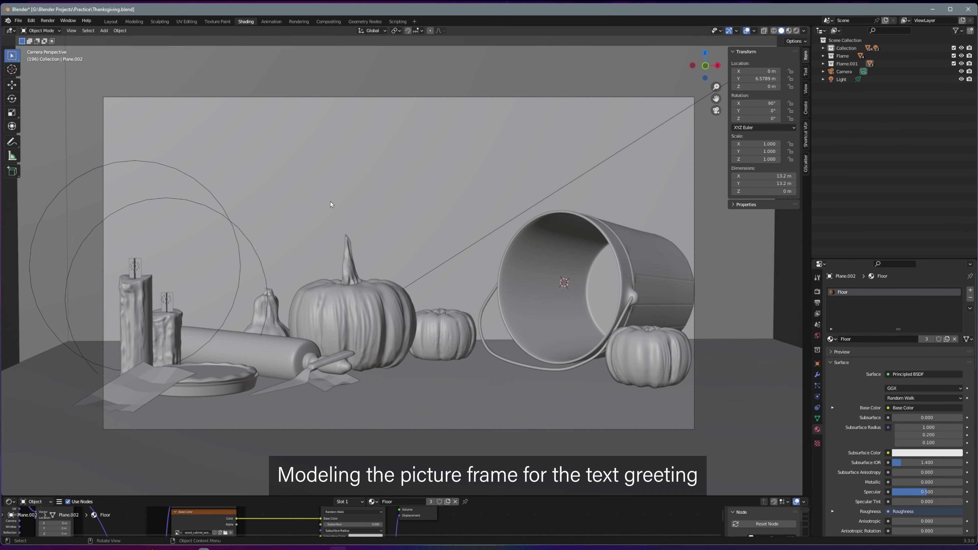
- Add a cube and push it back against the wall along Y
{"action": "key", "text": "shift+a"}
{"action": "left_click", "coordinate": [442, 209]}
{"action": "key", "text": "g"}
{"action": "left_click", "coordinate": [409, 177]}
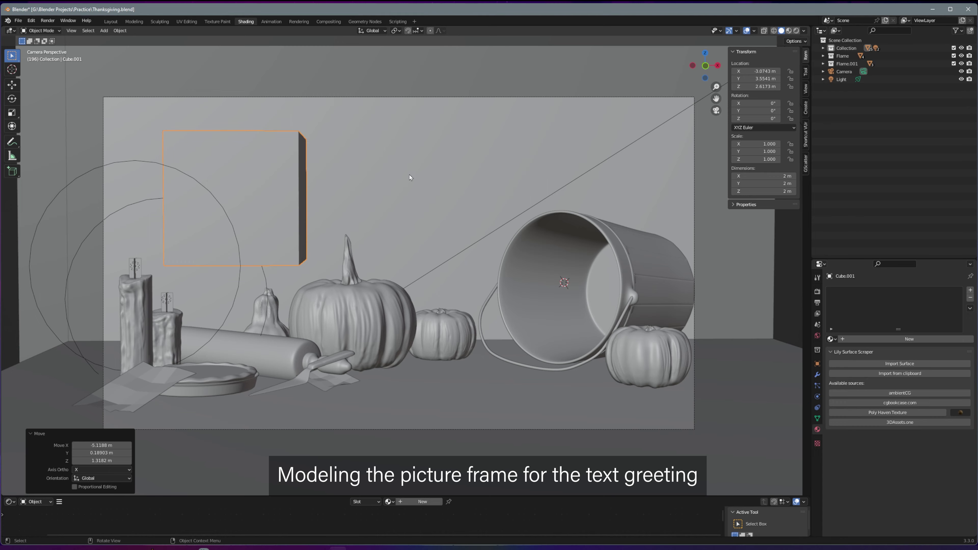
{"action": "key", "text": "KP_7"}
{"action": "key", "text": "g"}
{"action": "key", "text": "y"}
{"action": "left_click", "coordinate": [92, 263]}
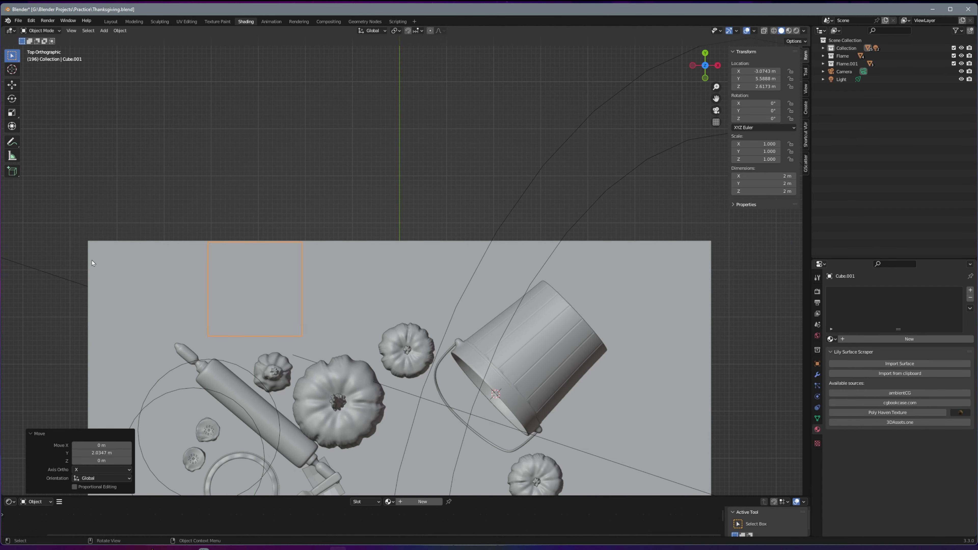
- Flatten the cube along Y into a thin slab flush with the wall
{"action": "key", "text": "s"}
{"action": "key", "text": "y"}
{"action": "left_click", "coordinate": [256, 291]}
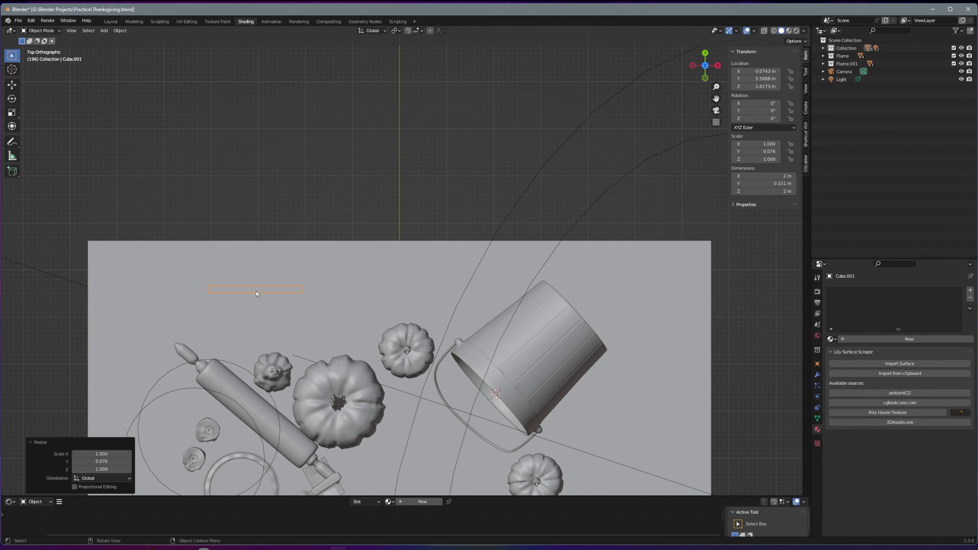
{"action": "scroll", "coordinate": [220, 302], "scroll_direction": "up", "scroll_amount": 2}
{"action": "key", "text": "g"}
{"action": "key", "text": "y"}
{"action": "left_click", "coordinate": [197, 247]}
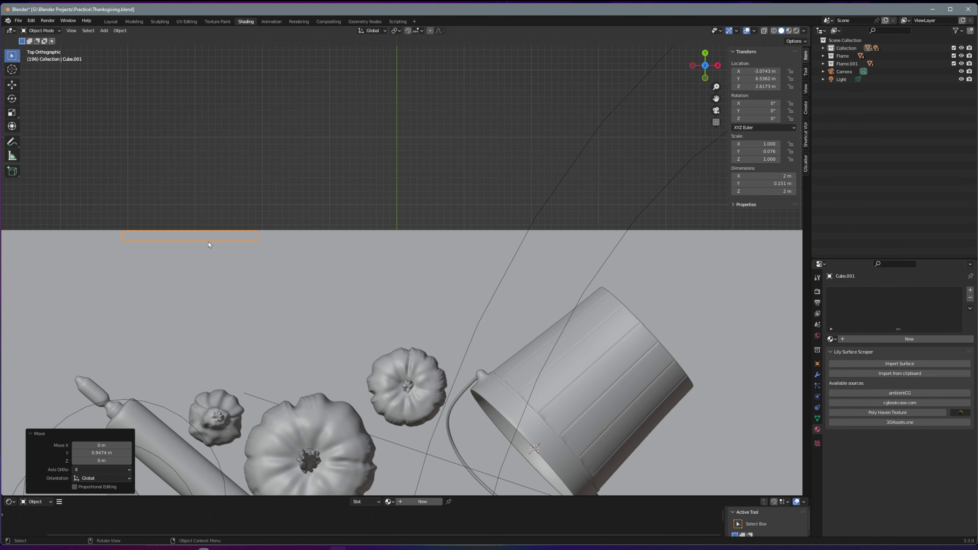
{"action": "middle_click_drag", "start_coordinate": [212, 243], "coordinate": [173, 173]}
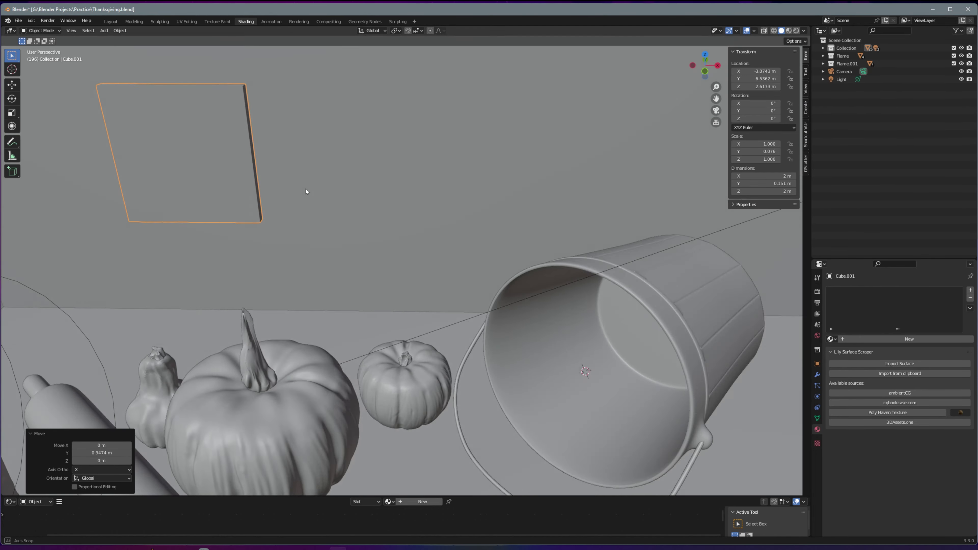
{"action": "middle_click_drag", "start_coordinate": [306, 189], "coordinate": [308, 154]}
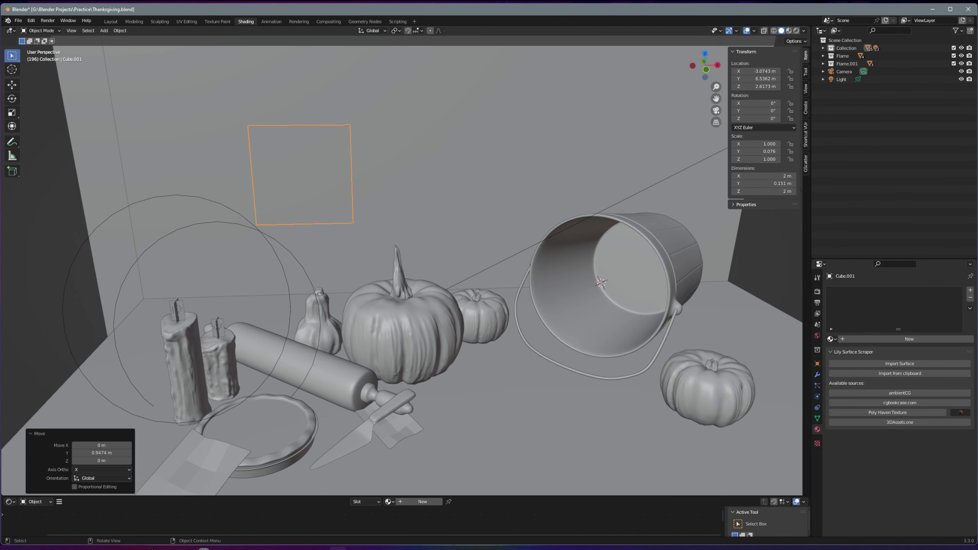
{"action": "key", "text": "KP_0"}
- Widen the slab 1.675 times along X and raise it higher on the wall
{"action": "key", "text": "s"}
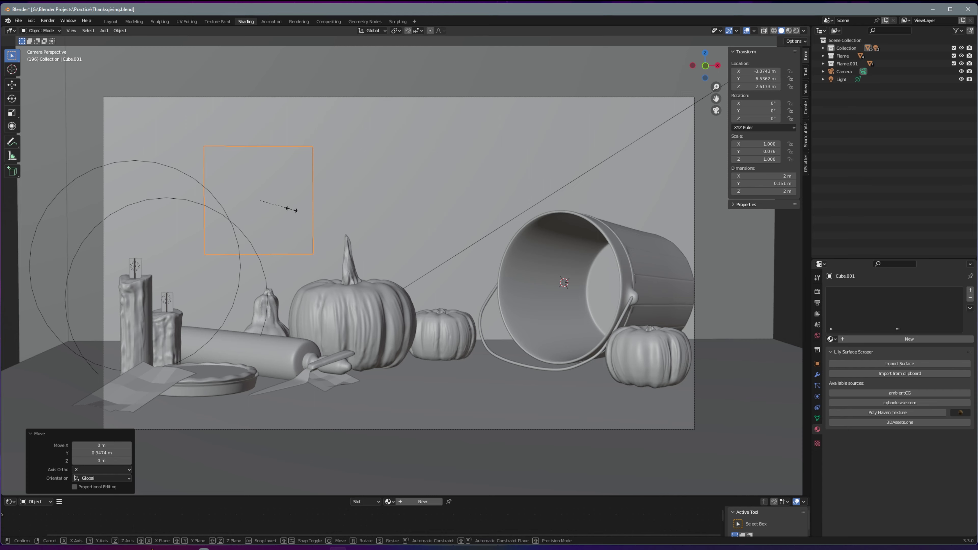
{"action": "key", "text": "y"}
{"action": "key", "text": "x"}
{"action": "left_click", "coordinate": [315, 206]}
{"action": "key", "text": "KP_7"}
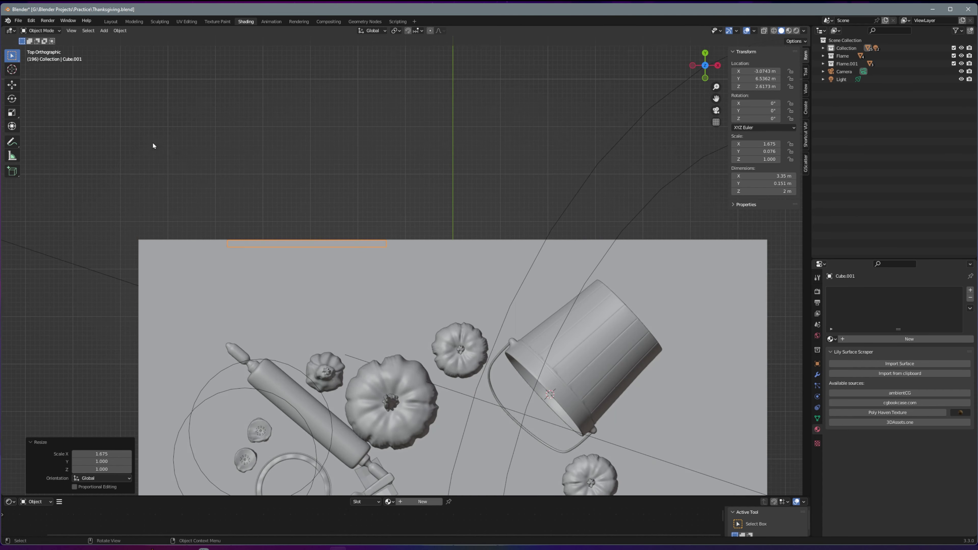
{"action": "key", "text": "KP_1"}
{"action": "key", "text": "KP_0"}
{"action": "key", "text": "g"}
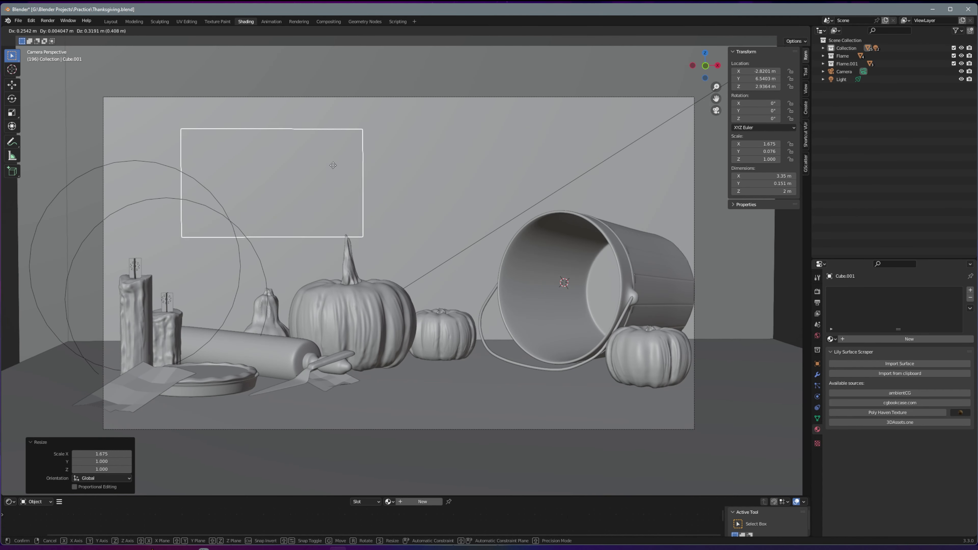
{"action": "left_click", "coordinate": [305, 140]}
- Apply the slab's scale and enter Edit Mode
{"action": "middle_click_drag", "start_coordinate": [305, 140], "coordinate": [322, 231]}
{"action": "scroll", "coordinate": [323, 231], "scroll_direction": "up", "scroll_amount": 5}
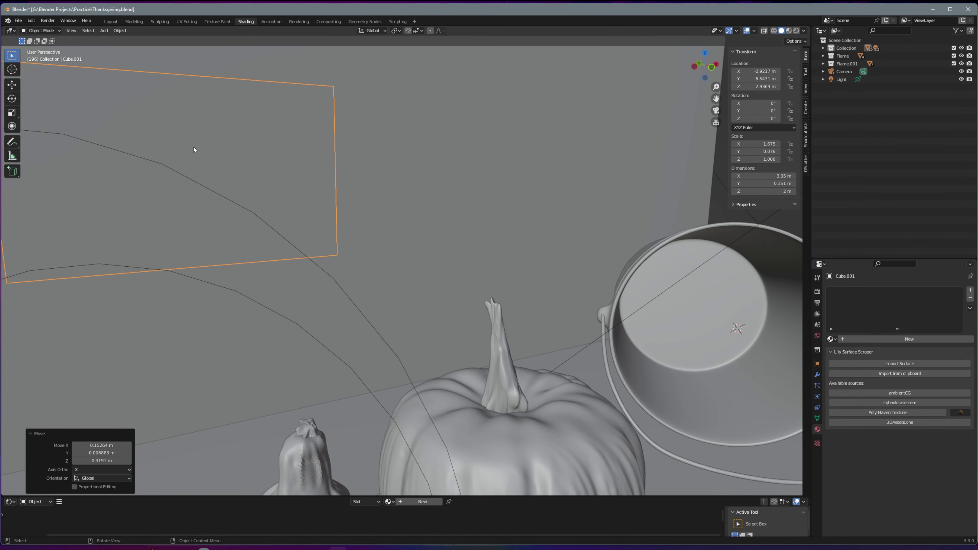
{"action": "scroll", "coordinate": [194, 147], "scroll_direction": "down", "scroll_amount": 1}
{"action": "key", "text": "ctrl+a"}
{"action": "left_click", "coordinate": [216, 167]}
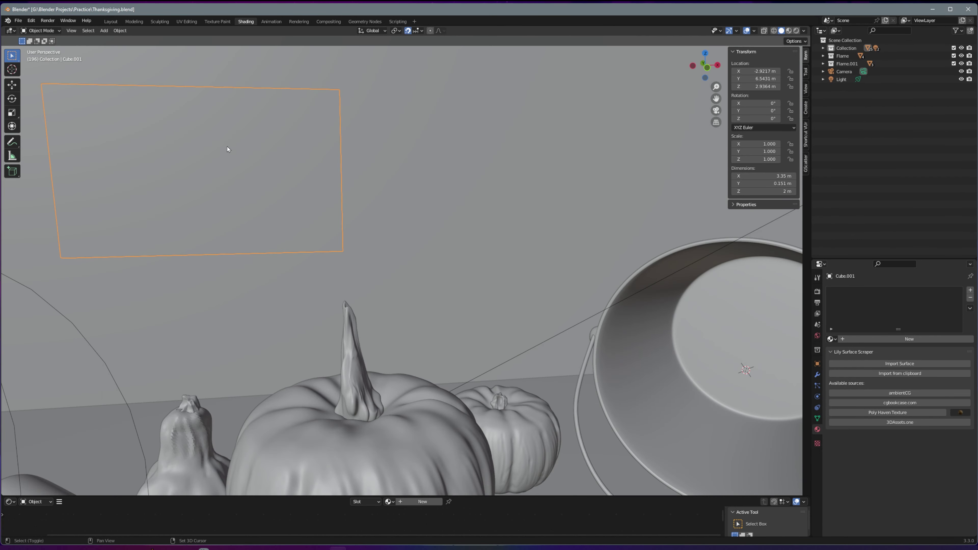
{"action": "key", "text": "Tab"}
{"action": "key", "text": "KP_1"}
- Nudge the wall panel slightly along the Y axis toward the wall
{"action": "scroll", "coordinate": [580, 130], "scroll_direction": "down", "scroll_amount": 2}
{"action": "key", "text": "i"}
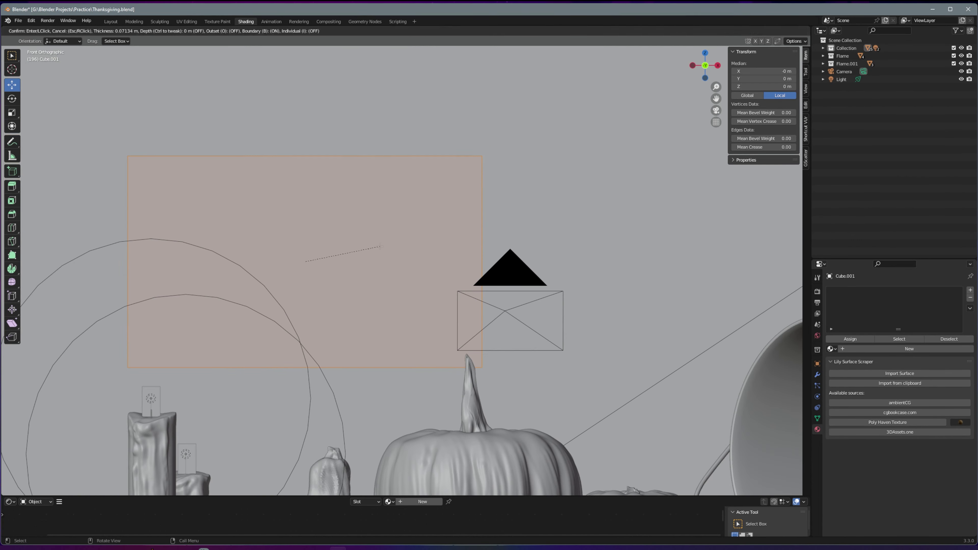
{"action": "key", "text": "Escape"}
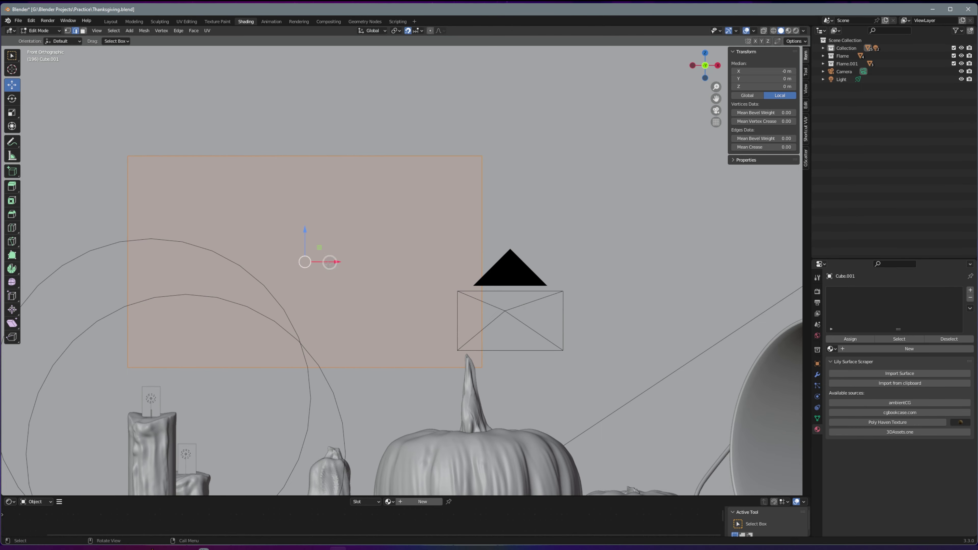
{"action": "mouse_move", "coordinate": [361, 236]}
{"action": "middle_mouse_down"}
{"action": "mouse_move", "coordinate": [393, 216]}
{"action": "mouse_move", "coordinate": [522, 199]}
{"action": "middle_mouse_up"}
{"action": "key", "text": "Tab"}
{"action": "left_click", "coordinate": [522, 199]}
{"action": "left_click", "coordinate": [423, 216]}
{"action": "key", "text": "g"}
{"action": "key", "text": "y"}
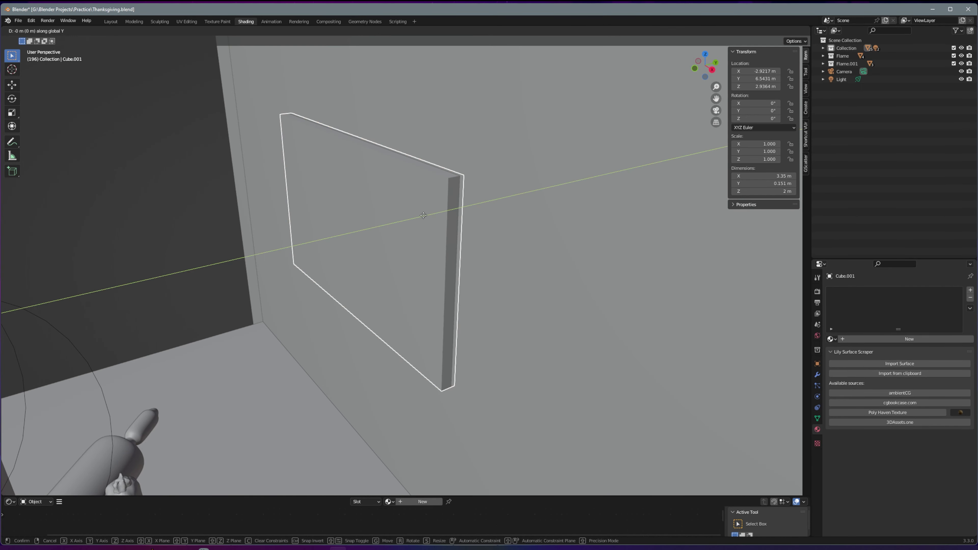
{"action": "left_click", "coordinate": [420, 211]}
{"action": "key", "text": "g"}
{"action": "key", "text": "y"}
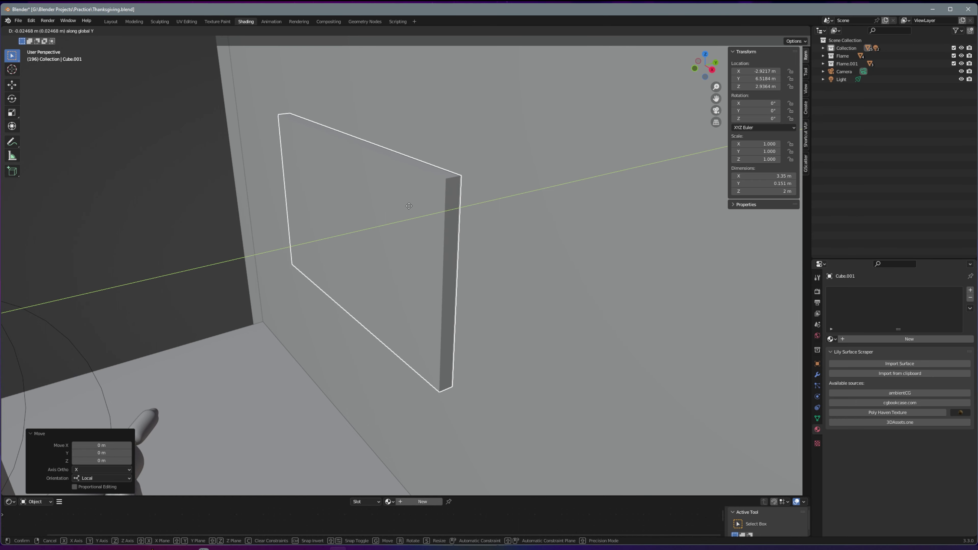
{"action": "key", "text": "Escape"}
- Inset the panel's front face into a border and extrude the inner face inward
{"action": "key", "text": "Tab"}
{"action": "left_click", "coordinate": [385, 204]}
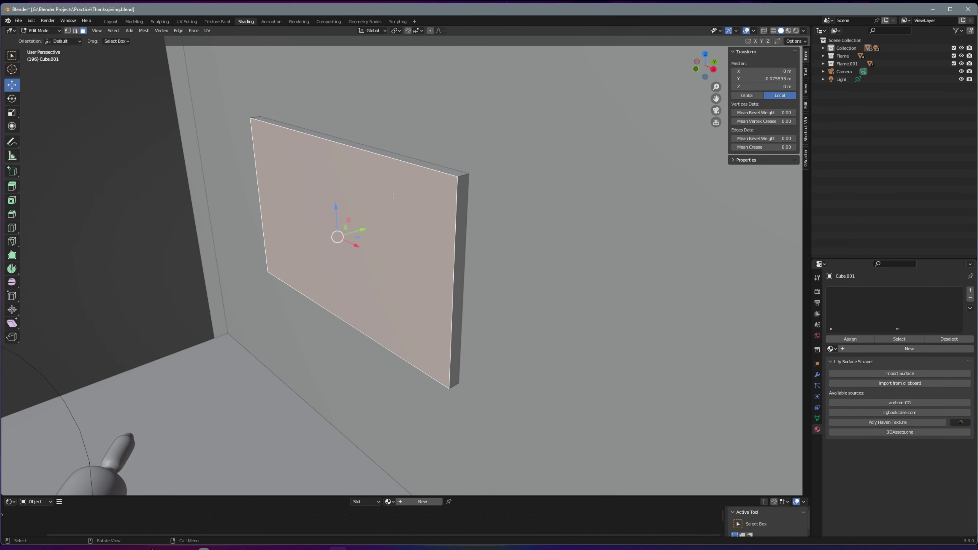
{"action": "key", "text": "KP_1"}
{"action": "key", "text": "i"}
{"action": "left_click", "coordinate": [338, 195]}
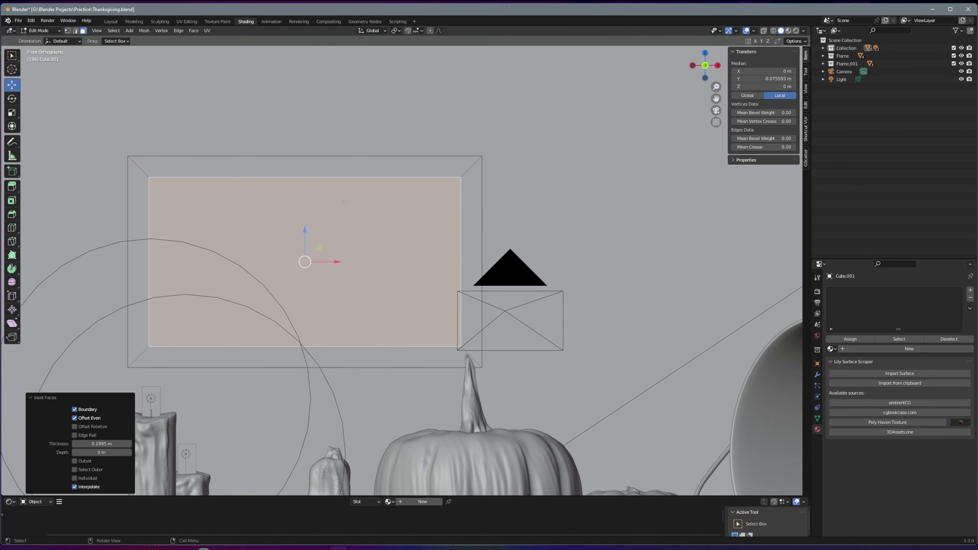
{"action": "mouse_move", "coordinate": [339, 195]}
{"action": "middle_mouse_down"}
{"action": "mouse_move", "coordinate": [315, 197]}
{"action": "mouse_move", "coordinate": [368, 135]}
{"action": "mouse_move", "coordinate": [311, 160]}
{"action": "middle_mouse_up"}
{"action": "key", "text": "e"}
{"action": "left_click", "coordinate": [305, 196]}
- Delete the recessed inner face and bevel the frame's inner edge loop
{"action": "key", "text": "x"}
{"action": "key", "text": "f"}
{"action": "key", "text": "2"}
{"action": "left_click", "coordinate": [311, 162], "text": "alt"}
{"action": "key", "text": "ctrl+b"}
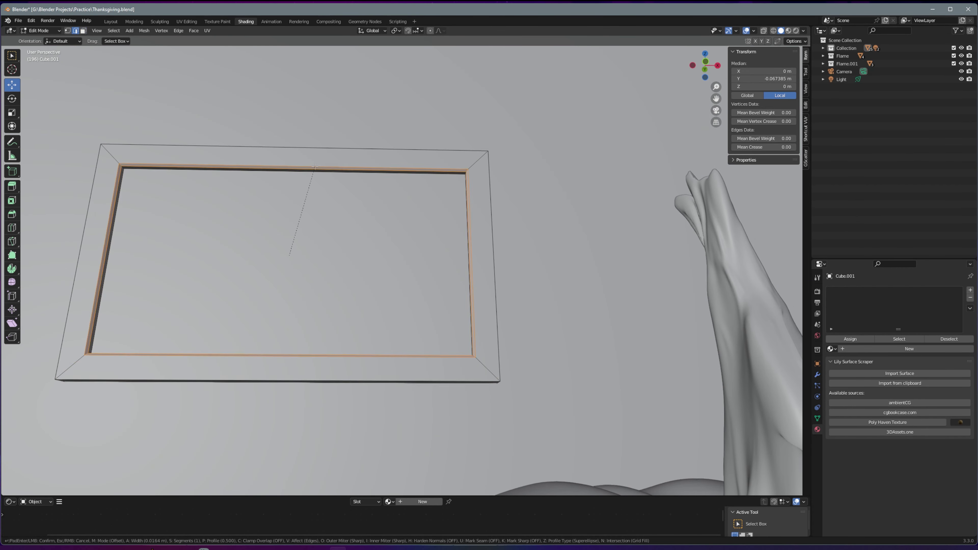
{"action": "left_click", "coordinate": [312, 160]}
{"action": "key", "text": "Tab"}
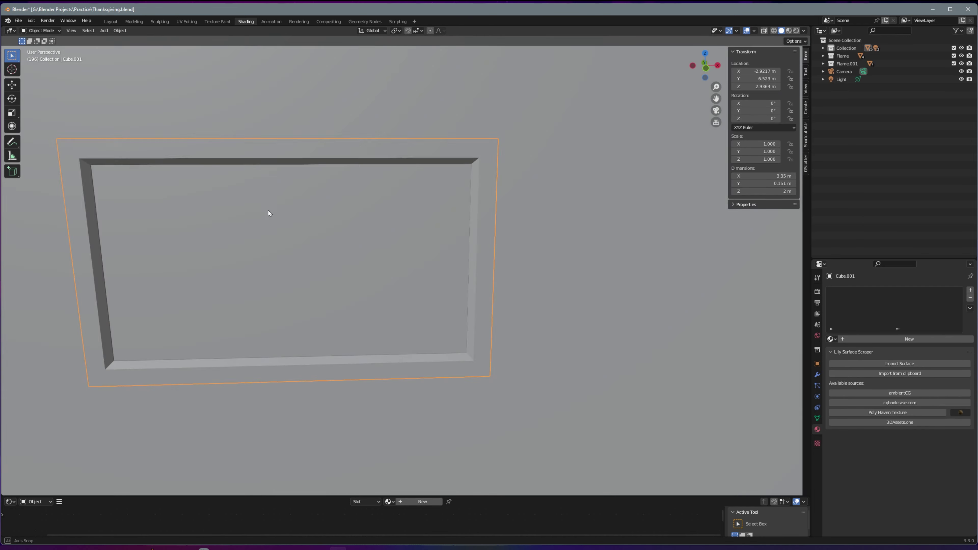
- Bevel the frame's outer edges at 0.016 m and view the scene through the camera
{"action": "mouse_move", "coordinate": [269, 212]}
{"action": "middle_mouse_down"}
{"action": "mouse_move", "coordinate": [305, 185]}
{"action": "mouse_move", "coordinate": [443, 143]}
{"action": "middle_mouse_up"}
{"action": "key", "text": "Tab"}
{"action": "left_click", "coordinate": [430, 161], "text": "alt"}
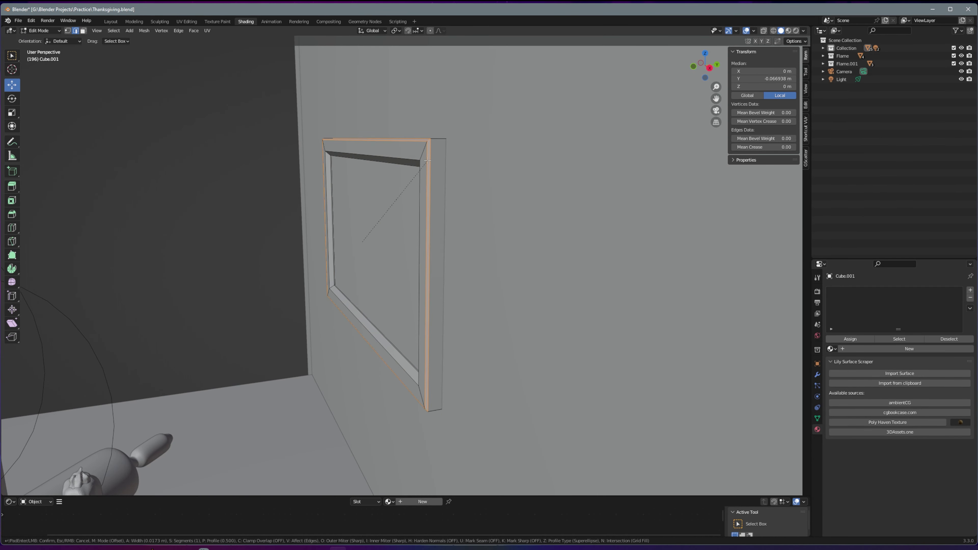
{"action": "left_click", "coordinate": [432, 161], "text": "alt"}
{"action": "key", "text": "ctrl+b"}
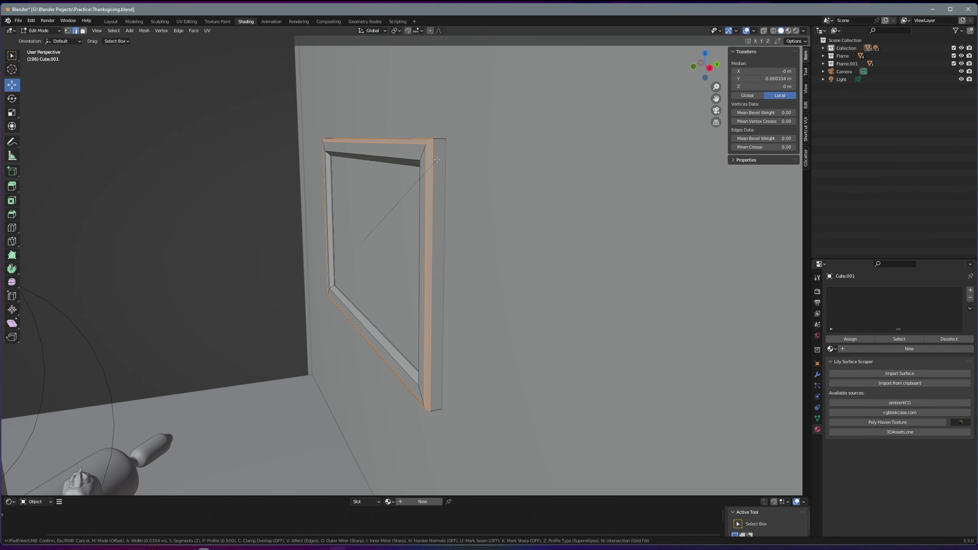
{"action": "left_click", "coordinate": [428, 160]}
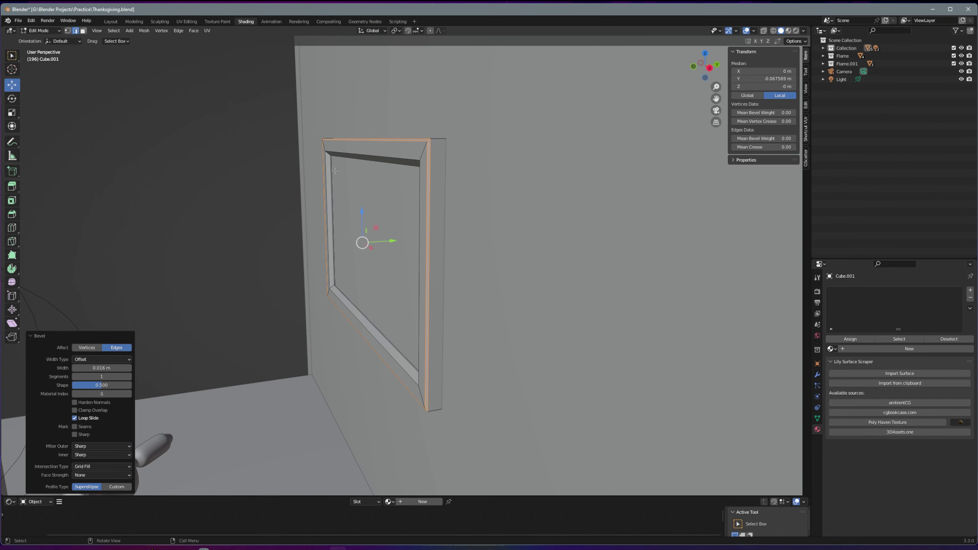
{"action": "mouse_move", "coordinate": [427, 160]}
{"action": "middle_mouse_down"}
{"action": "mouse_move", "coordinate": [380, 219]}
{"action": "mouse_move", "coordinate": [338, 221]}
{"action": "mouse_move", "coordinate": [350, 212]}
{"action": "mouse_move", "coordinate": [451, 241]}
{"action": "middle_mouse_up"}
{"action": "key", "text": "Tab"}
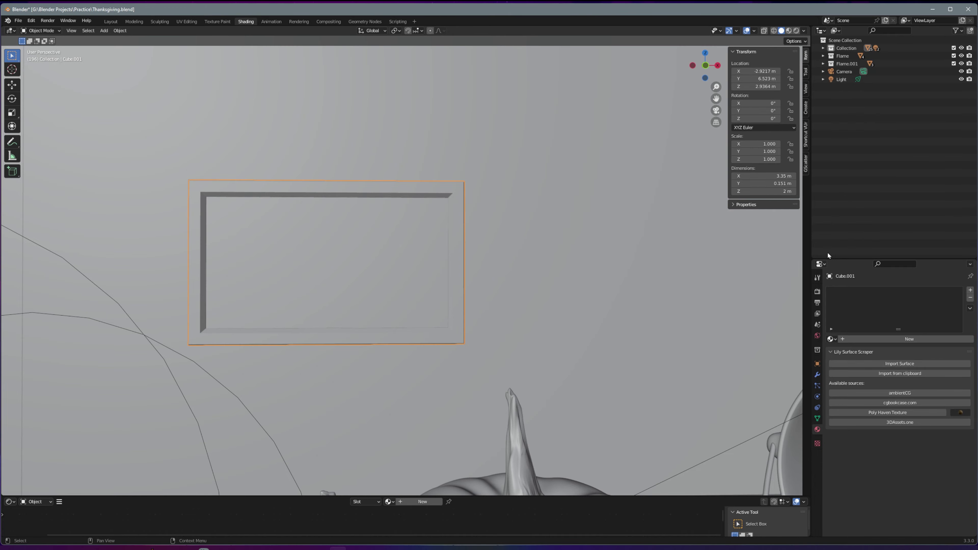
{"action": "key", "text": "KP_0"}
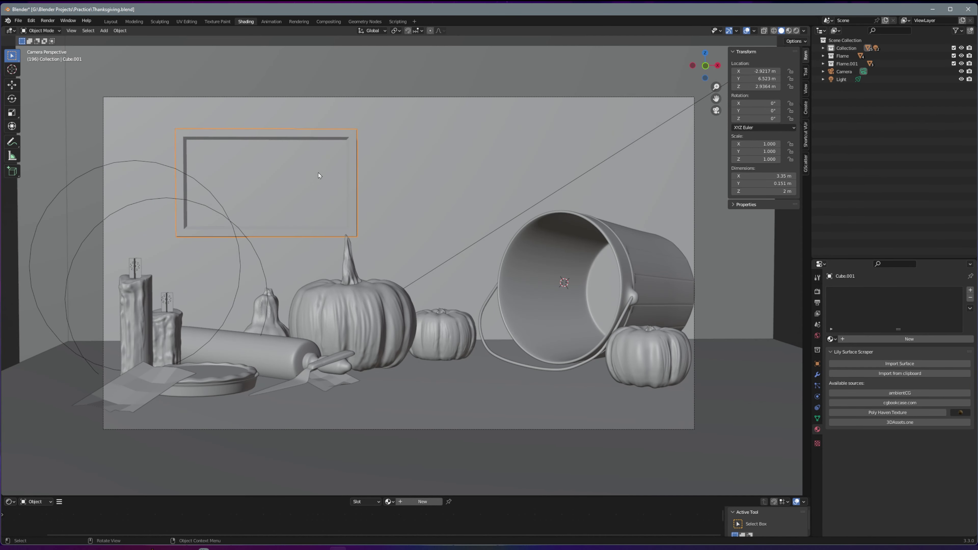
- Orbit closer to the frame and switch the viewport to Rendered shading
{"action": "key", "text": "ctrl"}
{"action": "middle_click_drag", "start_coordinate": [301, 145], "coordinate": [311, 217]}
{"action": "scroll", "coordinate": [311, 217], "scroll_direction": "up", "scroll_amount": 5}
{"action": "left_click", "coordinate": [789, 31]}
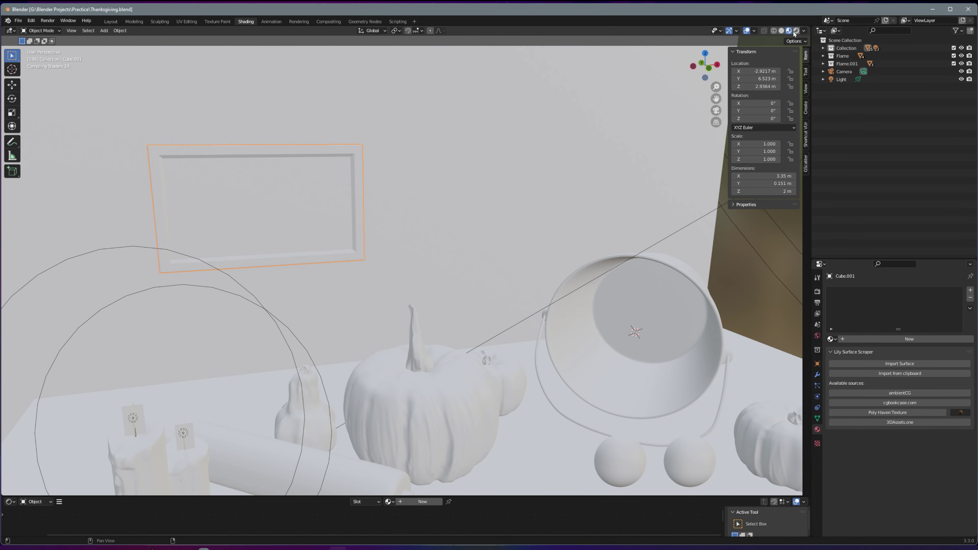
{"action": "left_click", "coordinate": [796, 31]}
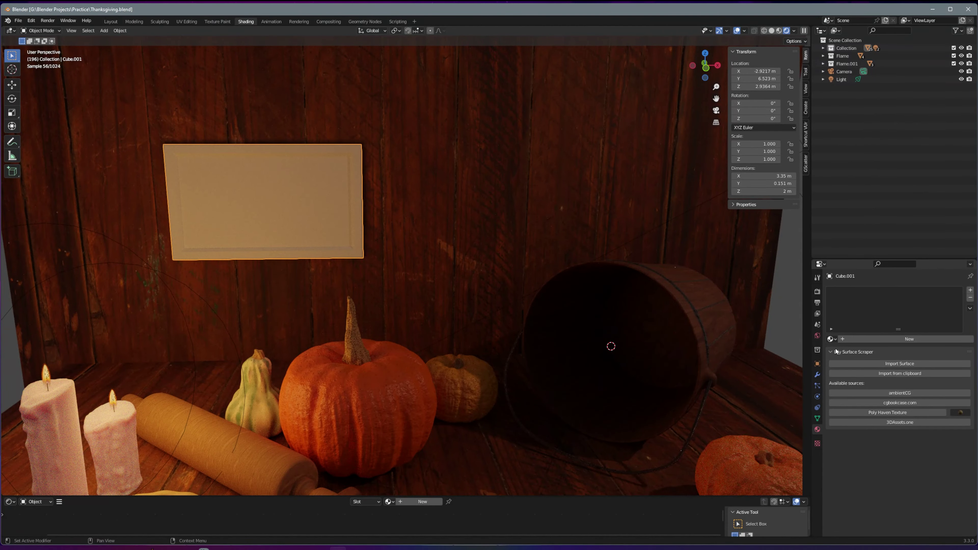
- Try Layer 3, Bucket and Pie plate chrome on the frame, settling on Bucket
{"action": "left_click", "coordinate": [830, 339]}
{"action": "left_click", "coordinate": [859, 403]}
{"action": "left_click", "coordinate": [831, 339]}
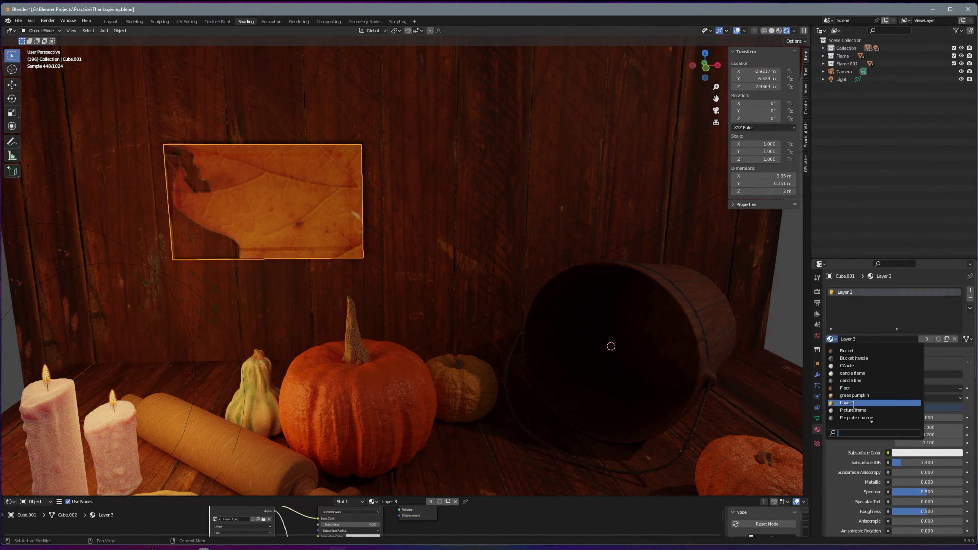
{"action": "left_click", "coordinate": [857, 351]}
{"action": "left_click", "coordinate": [831, 339]}
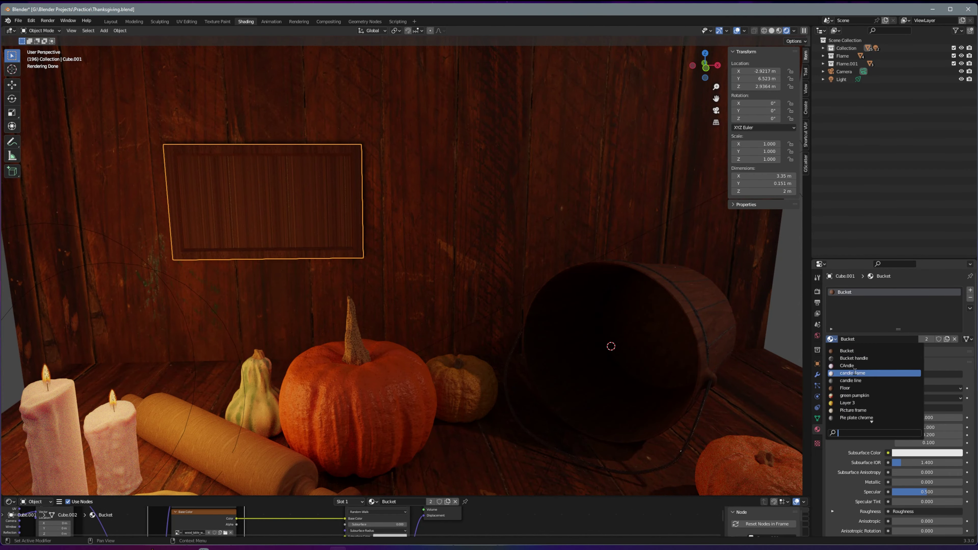
{"action": "left_click", "coordinate": [856, 418]}
{"action": "left_click", "coordinate": [832, 339]}
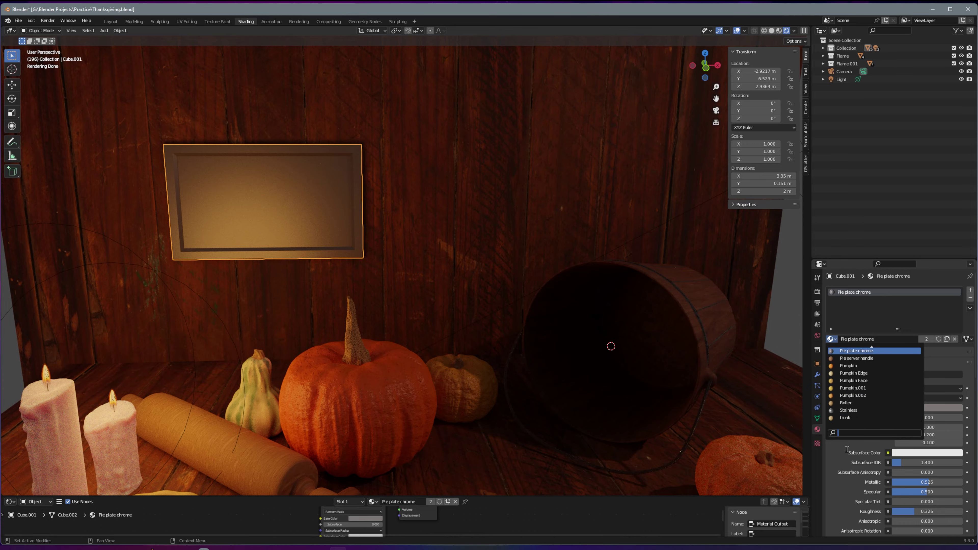
{"action": "scroll", "coordinate": [851, 350], "scroll_direction": "up", "scroll_amount": 9}
{"action": "left_click", "coordinate": [851, 351]}
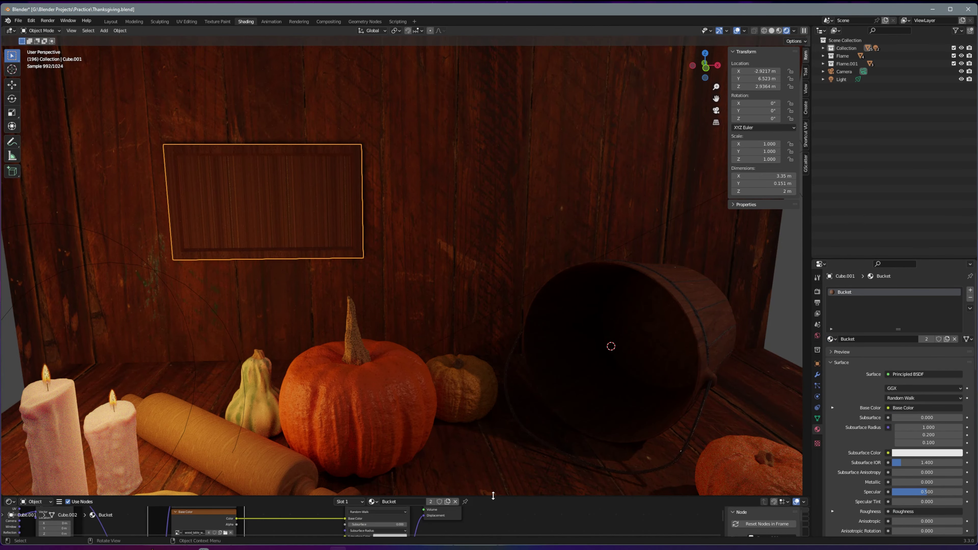
{"action": "left_click_drag", "start_coordinate": [493, 496], "coordinate": [493, 272]}
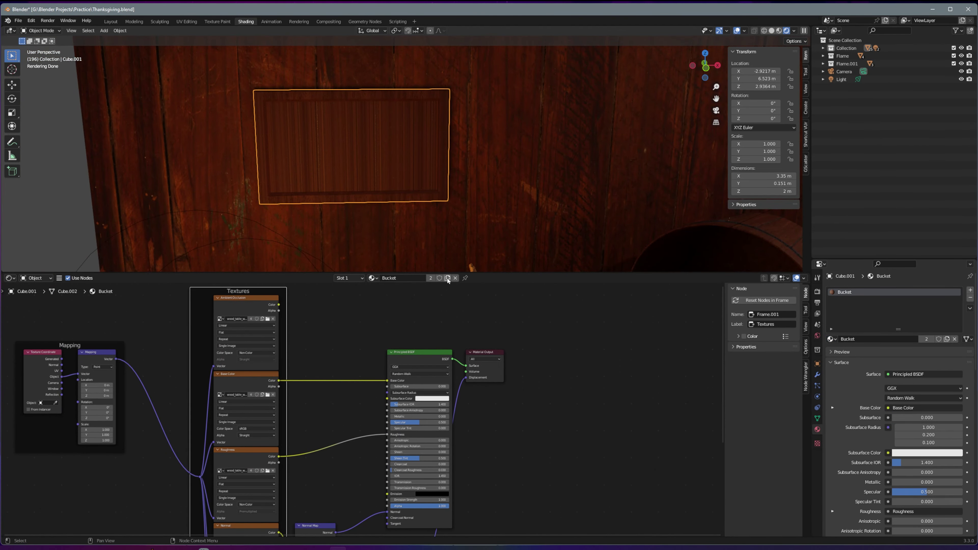
{"action": "type", "text": "Picture frame"}
- Rename the frame's material to Picture frame.001 and dismiss the tablet settings dialog
{"action": "key", "text": "Return"}
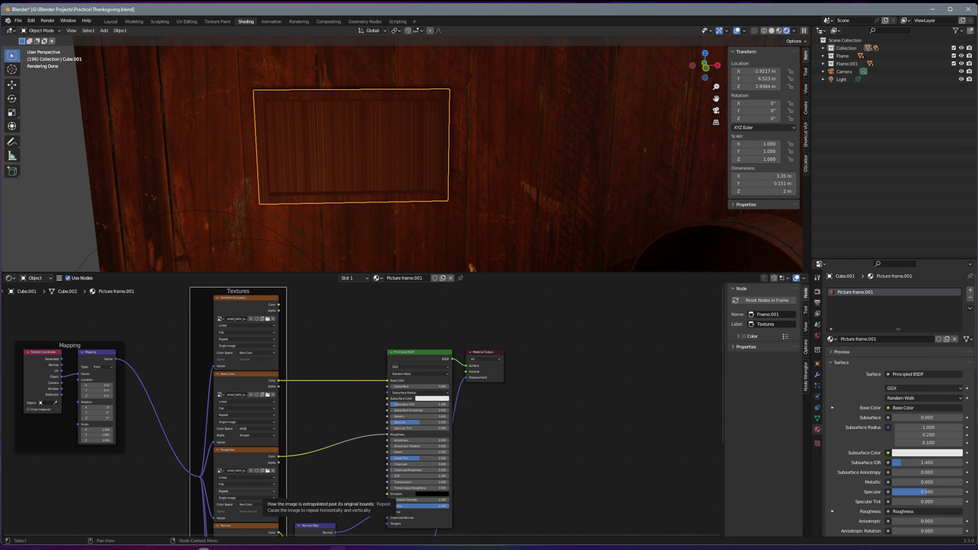
{"action": "scroll", "coordinate": [270, 386], "scroll_direction": "down", "scroll_amount": 2}
{"action": "scroll", "coordinate": [116, 385], "scroll_direction": "up", "scroll_amount": 2}
{"action": "left_click_drag", "start_coordinate": [75, 362], "coordinate": [91, 377]}
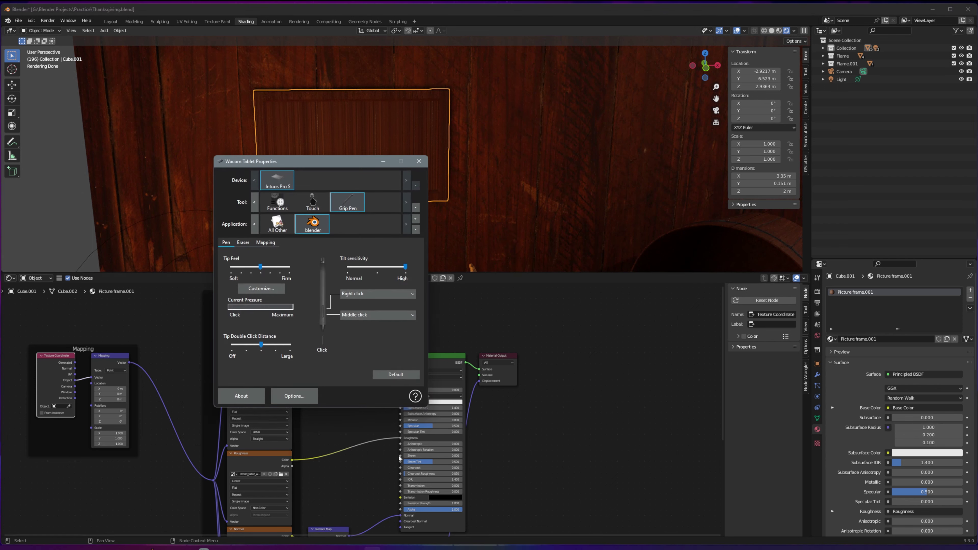
{"action": "left_click", "coordinate": [203, 382]}
- Set the wood Image Texture projection to Box
{"action": "left_click", "coordinate": [168, 334]}
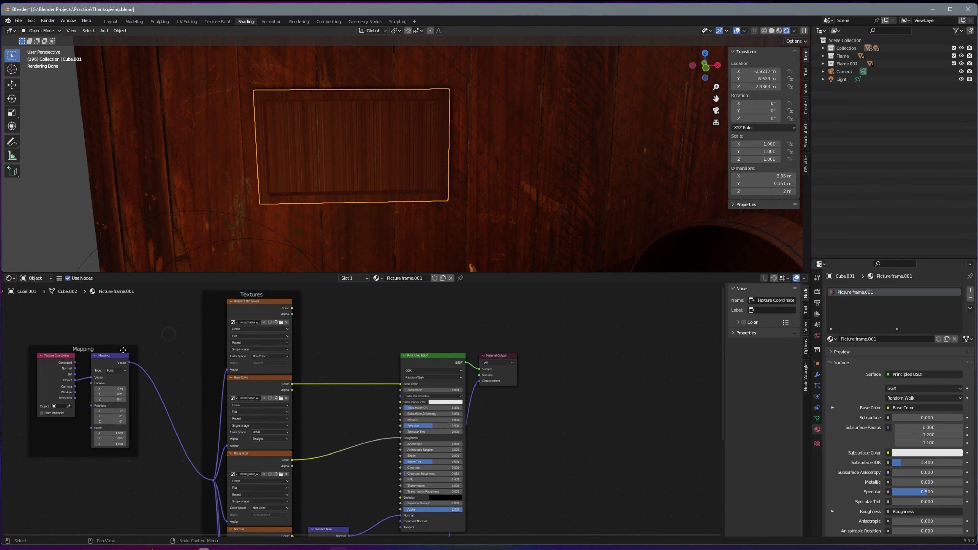
{"action": "left_click", "coordinate": [119, 355]}
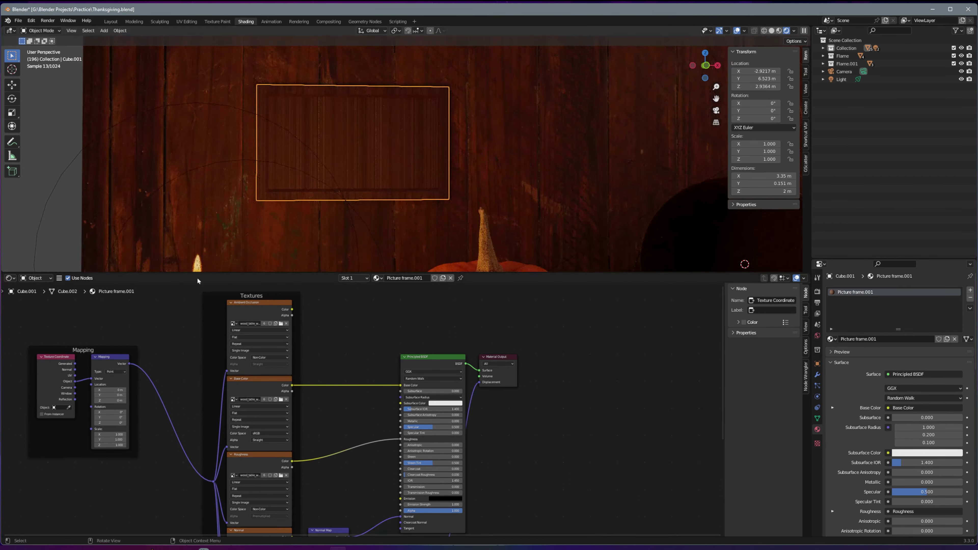
{"action": "left_click", "coordinate": [133, 349]}
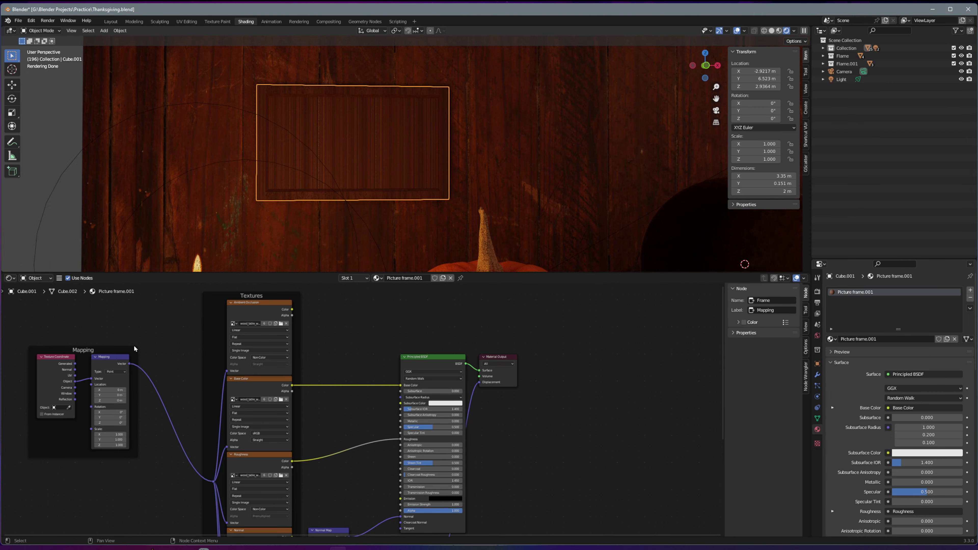
{"action": "left_click", "coordinate": [249, 414]}
{"action": "scroll", "coordinate": [374, 166], "scroll_direction": "up", "scroll_amount": 3}
{"action": "scroll", "coordinate": [428, 175], "scroll_direction": "down", "scroll_amount": 2}
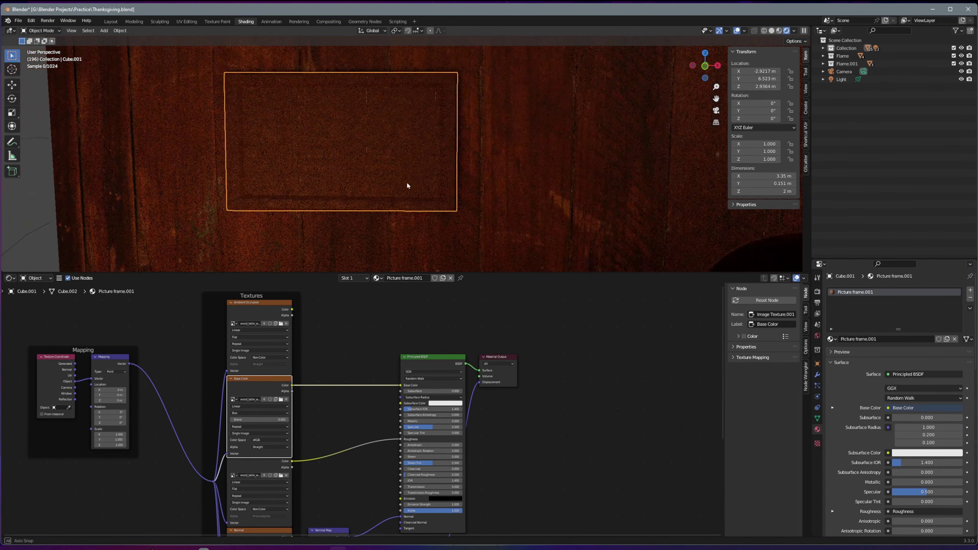
- Insert an RGB Curves node between texture and BSDF, bending the curve to brighten the wood
{"action": "key", "text": "shift+a"}
{"action": "type", "text": "curve"}
{"action": "left_click", "coordinate": [336, 385]}
{"action": "left_click", "coordinate": [336, 403]}
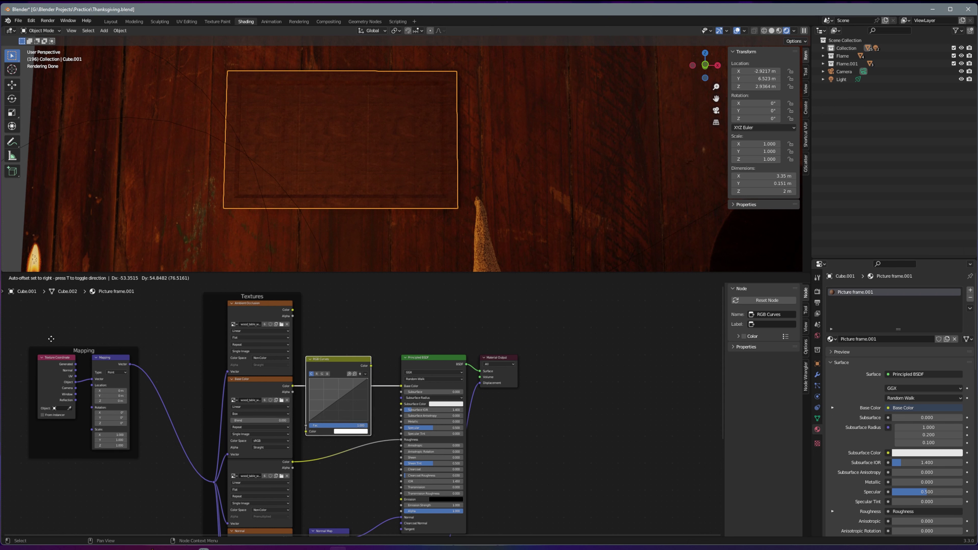
{"action": "left_click_drag", "start_coordinate": [351, 401], "coordinate": [340, 392]}
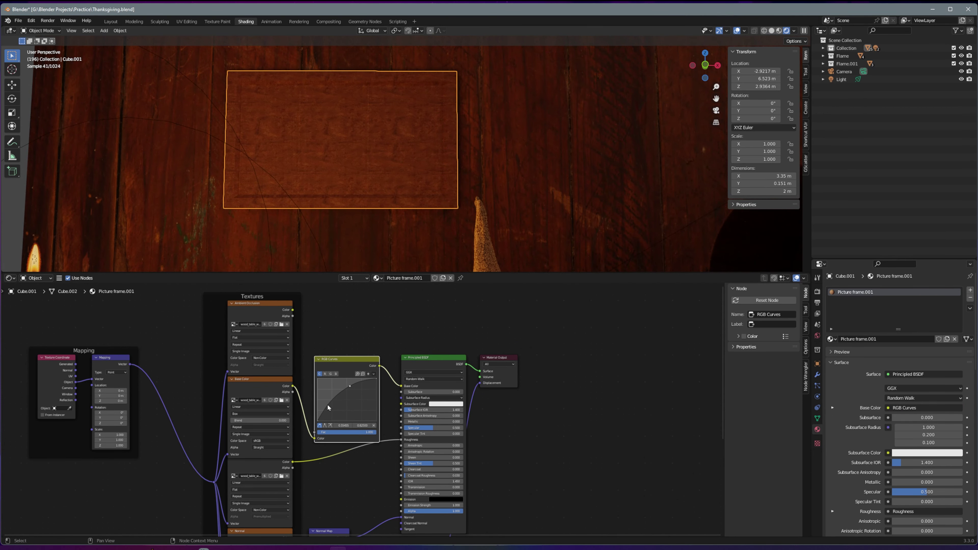
{"action": "left_click", "coordinate": [328, 404]}
{"action": "right_click", "coordinate": [332, 390]}
{"action": "key", "text": "Escape"}
{"action": "left_click_drag", "start_coordinate": [328, 404], "coordinate": [349, 406]}
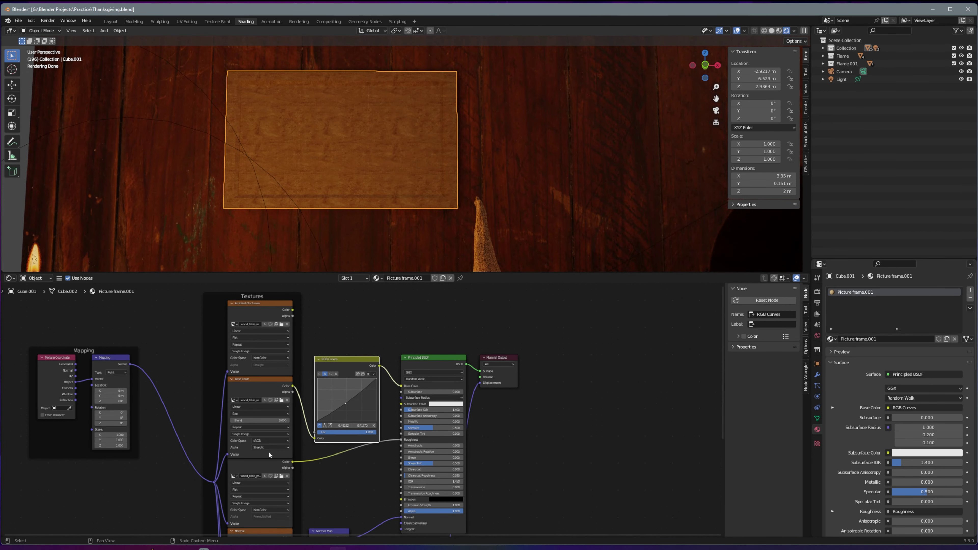
{"action": "mouse_move", "coordinate": [270, 454]}
{"action": "middle_mouse_down"}
{"action": "mouse_move", "coordinate": [341, 380]}
{"action": "mouse_move", "coordinate": [349, 472]}
{"action": "middle_mouse_up"}
- Add a second material slot with a new dark material assigned to the frame's inner face
{"action": "key", "text": "Tab"}
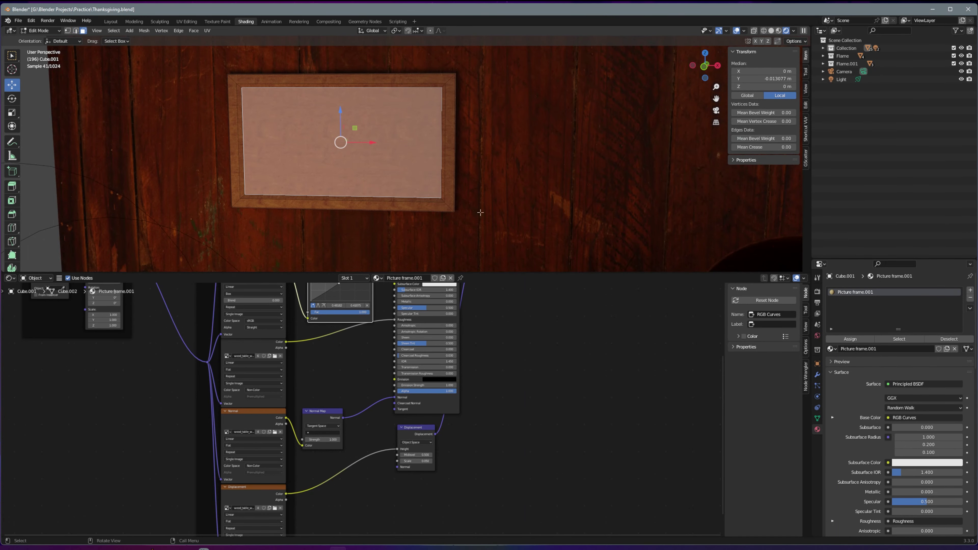
{"action": "left_click", "coordinate": [970, 291]}
{"action": "left_click", "coordinate": [926, 350]}
{"action": "left_click", "coordinate": [927, 418]}
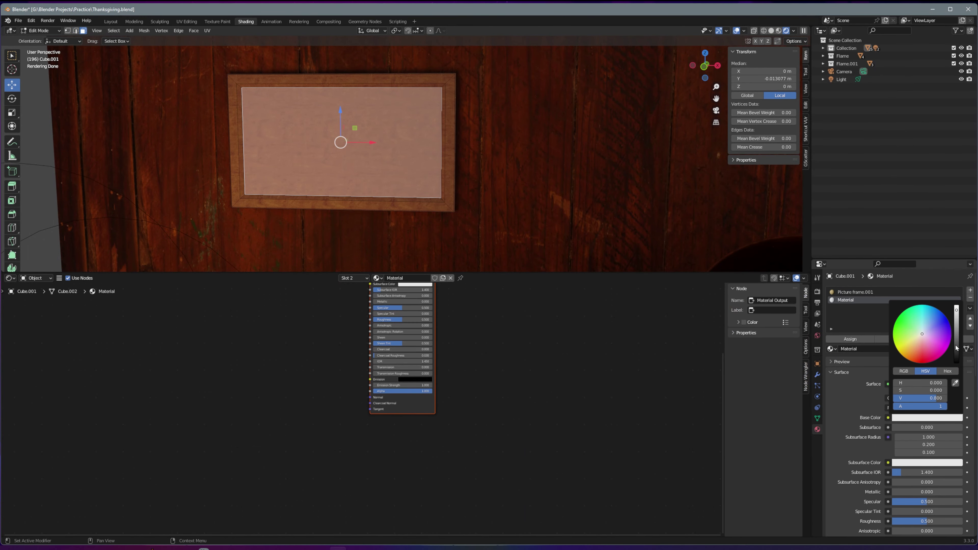
{"action": "left_click_drag", "start_coordinate": [956, 316], "coordinate": [959, 350]}
{"action": "left_click", "coordinate": [851, 340]}
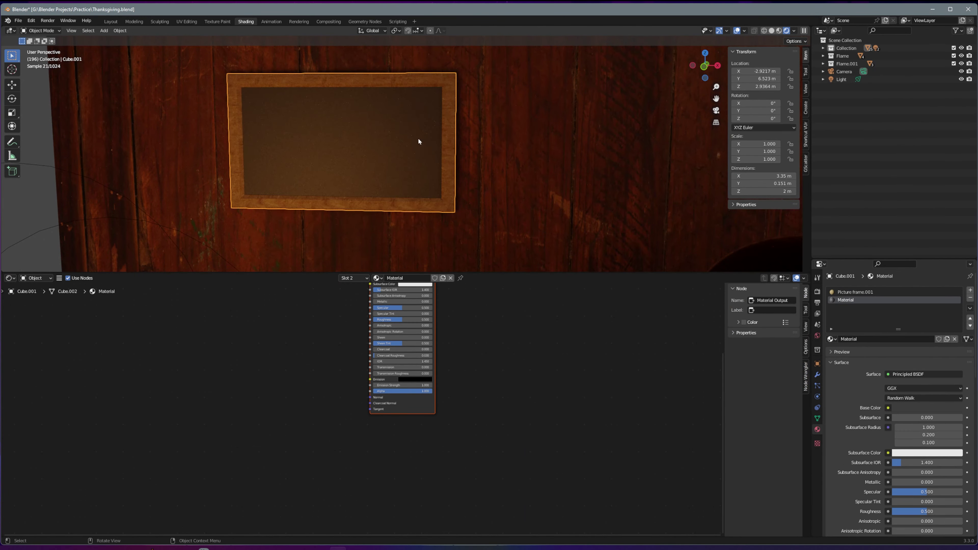
{"action": "key", "text": "Tab"}
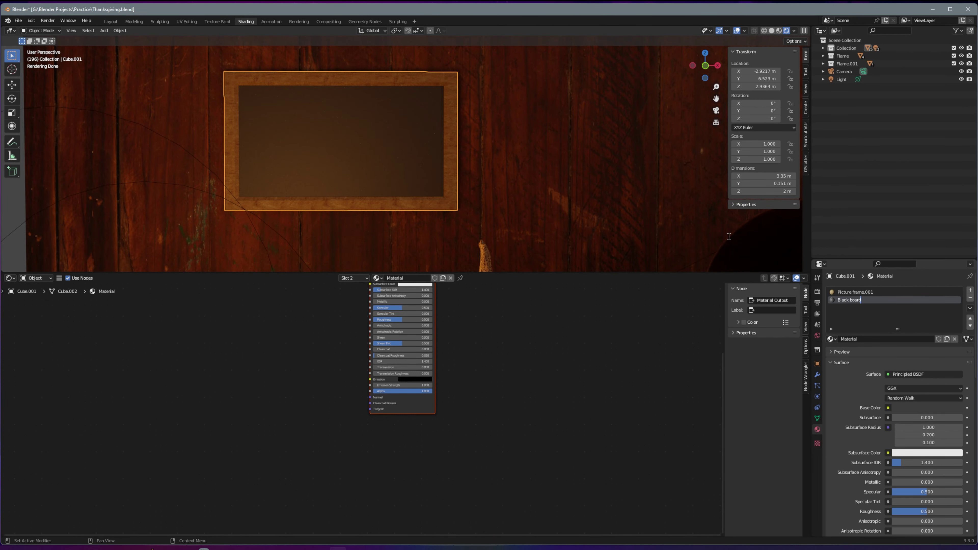
- Make the Black board material very dark green with roughness 0.896
{"action": "left_click", "coordinate": [928, 408]}
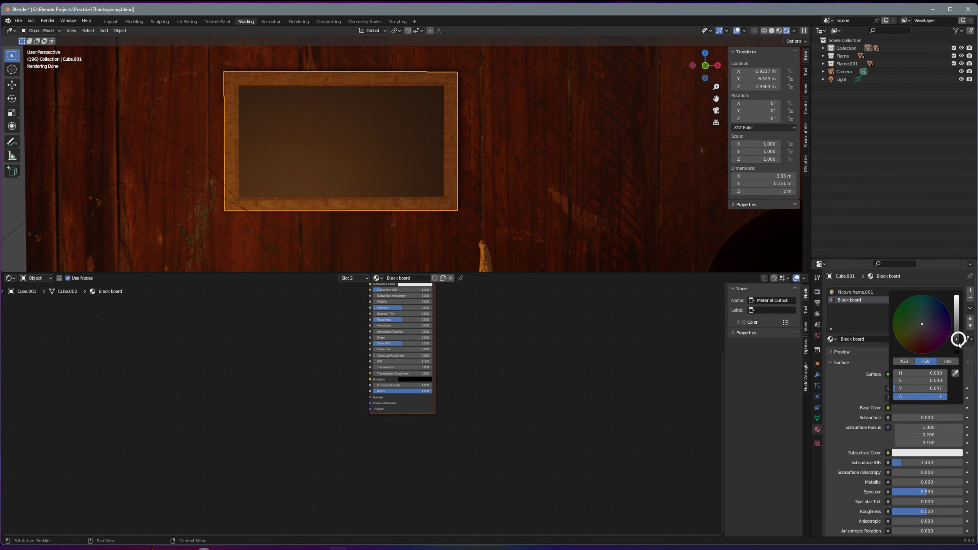
{"action": "left_click", "coordinate": [929, 408]}
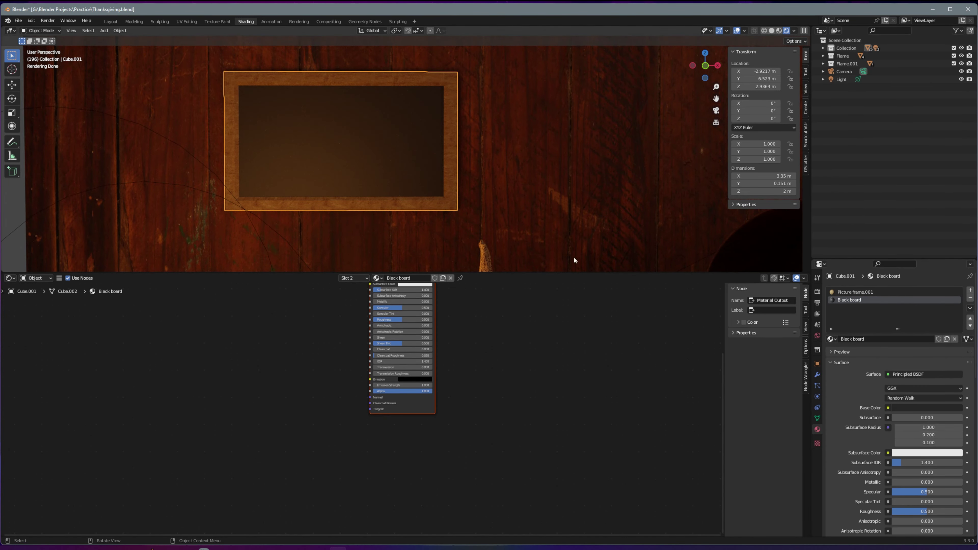
{"action": "middle_click_drag", "start_coordinate": [575, 260], "coordinate": [932, 511]}
{"action": "left_click_drag", "start_coordinate": [925, 511], "coordinate": [940, 511]}
{"action": "left_click", "coordinate": [947, 408]}
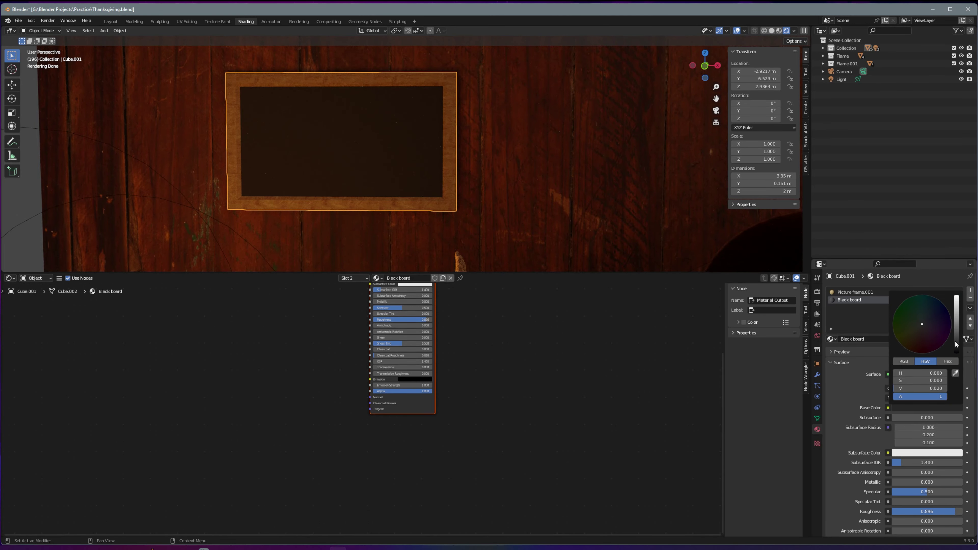
{"action": "left_click_drag", "start_coordinate": [923, 325], "coordinate": [932, 316]}
{"action": "scroll", "coordinate": [444, 210], "scroll_direction": "down", "scroll_amount": 5}
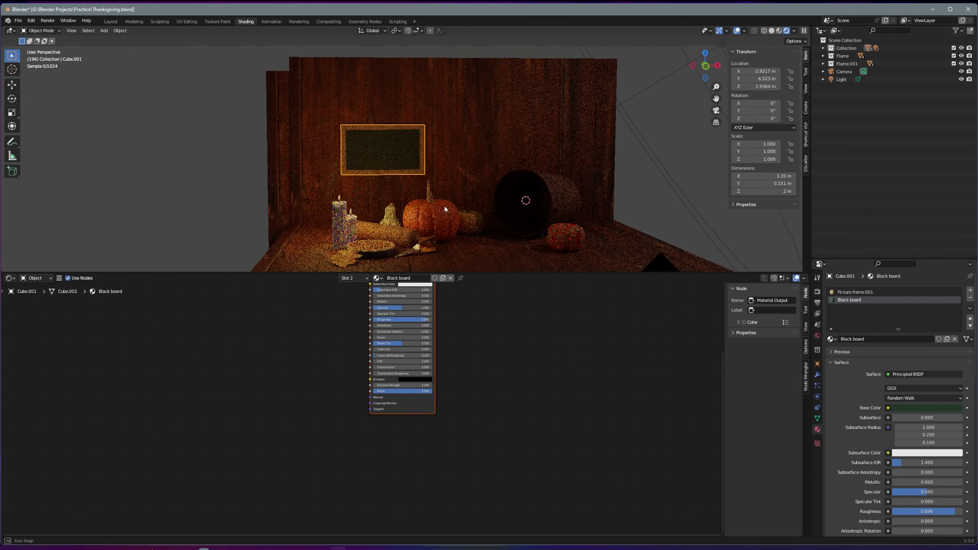
- View the scene through the camera with a larger 3D viewport
{"action": "key", "text": "KP_0"}
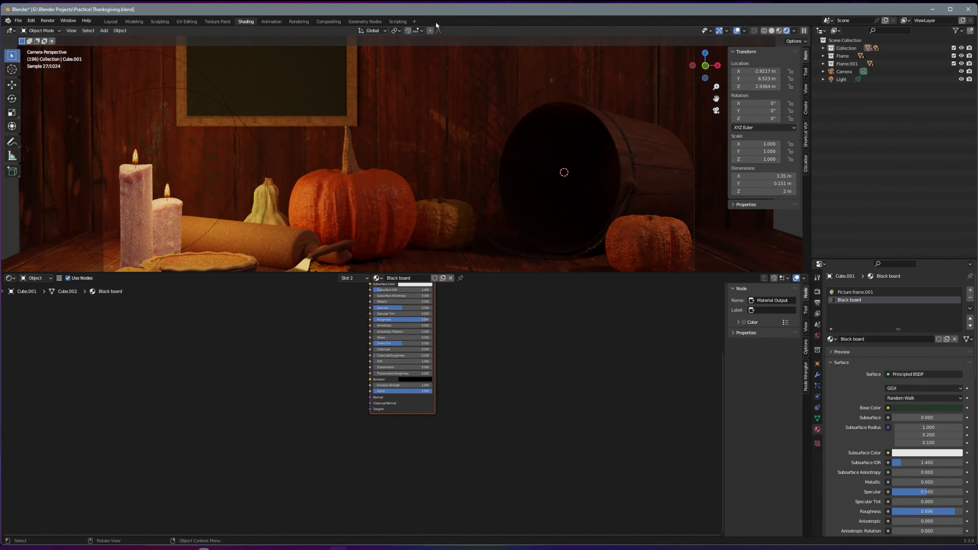
{"action": "scroll", "coordinate": [443, 135], "scroll_direction": "down", "scroll_amount": 2}
{"action": "left_click_drag", "start_coordinate": [495, 273], "coordinate": [495, 425]}
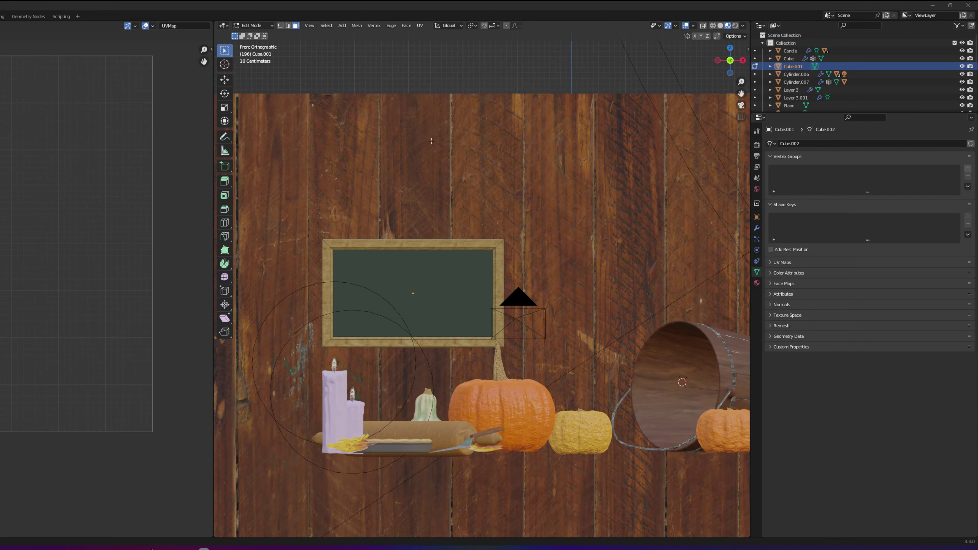
- Project the blackboard UVs from view, create a blank image, then try Smart UV Project
{"action": "left_click", "coordinate": [420, 26]}
{"action": "left_click", "coordinate": [444, 100]}
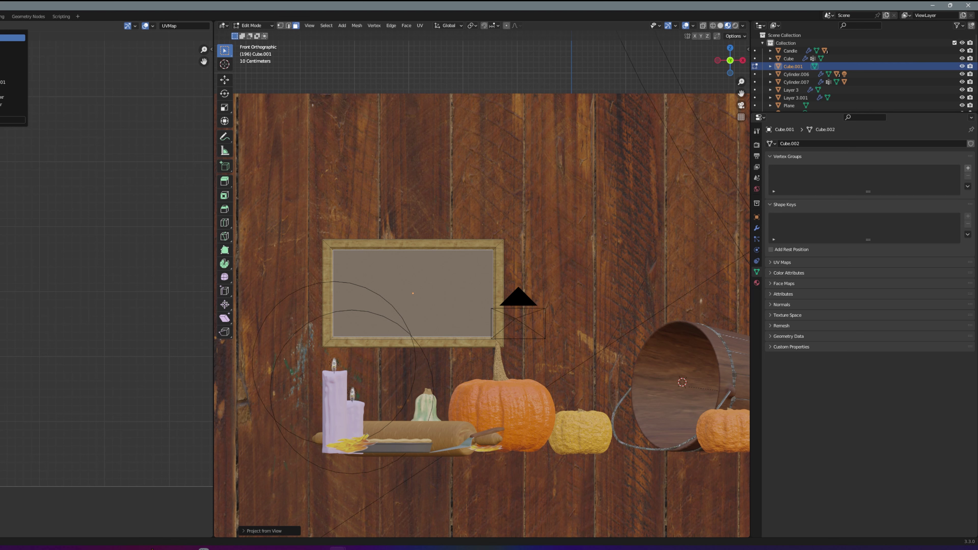
{"action": "left_click", "coordinate": [12, 38]}
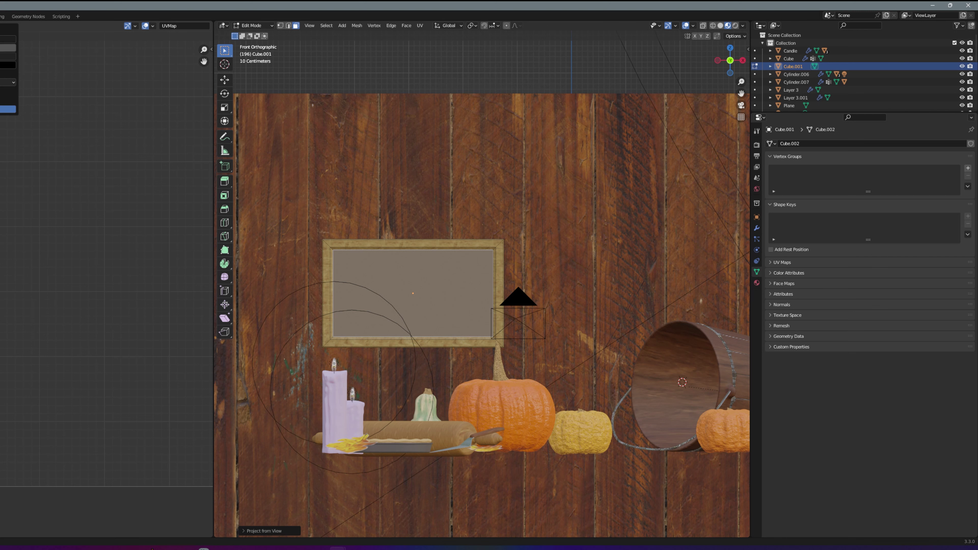
{"action": "left_click", "coordinate": [8, 110]}
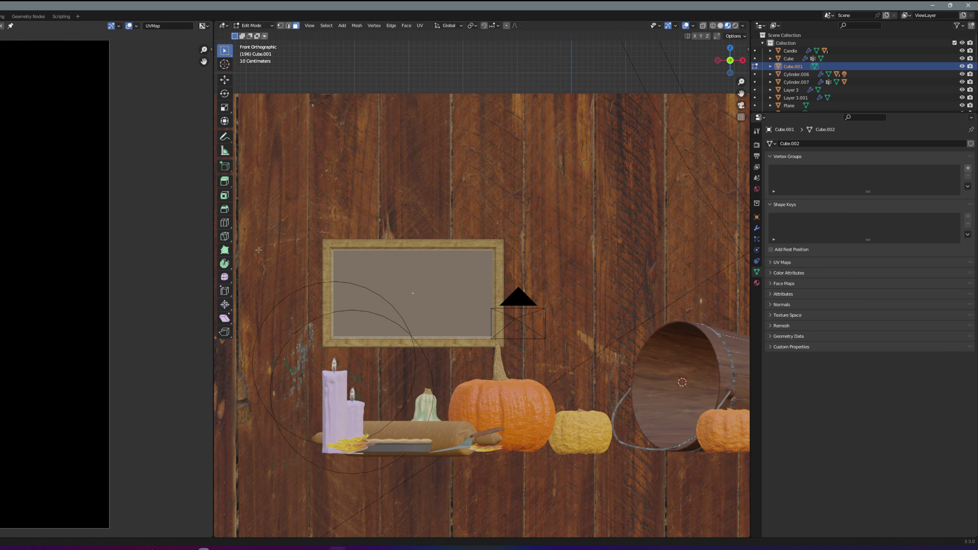
{"action": "left_click", "coordinate": [451, 101]}
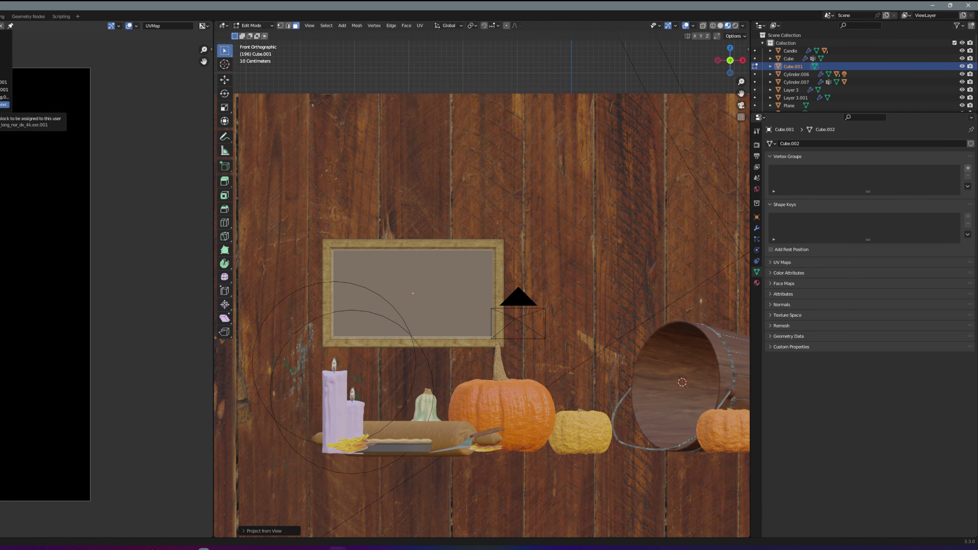
{"action": "key", "text": "super+z"}
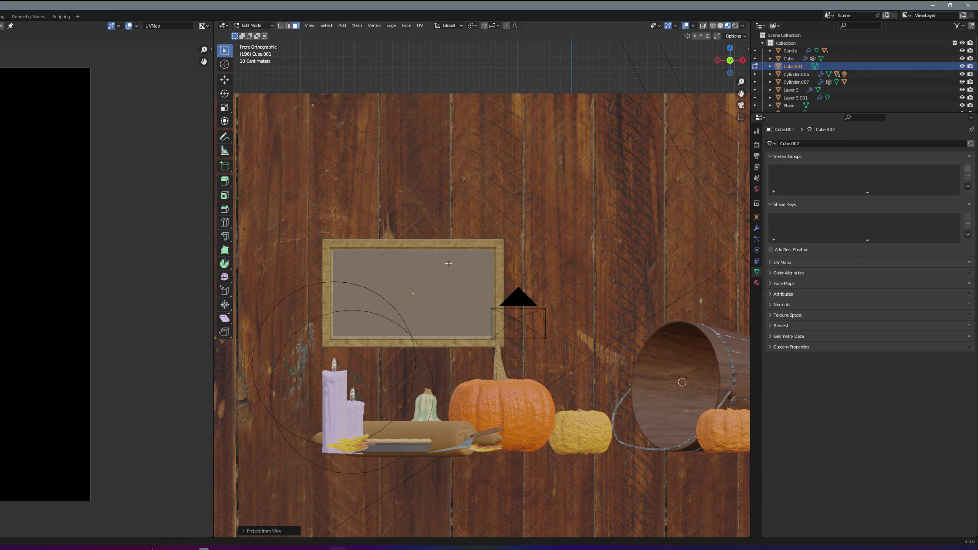
{"action": "left_click", "coordinate": [420, 25]}
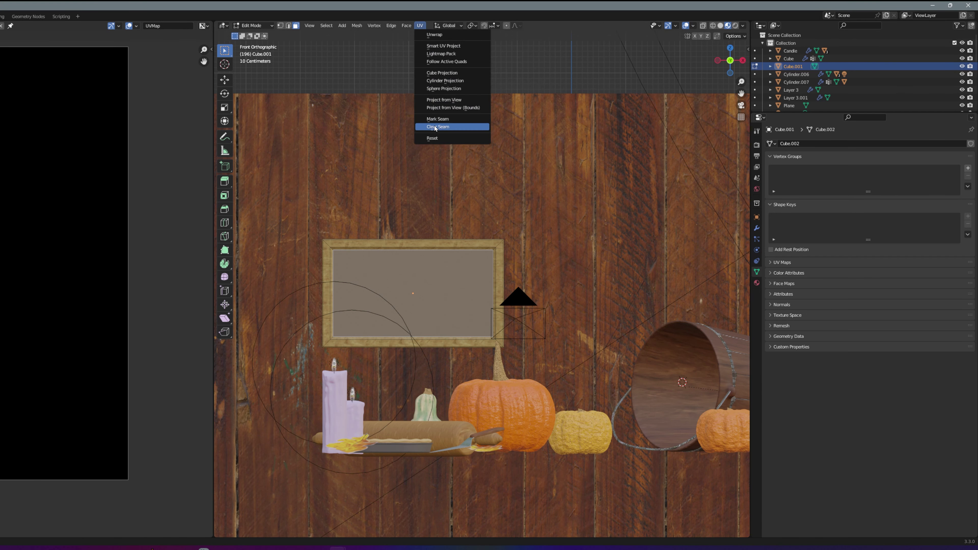
{"action": "left_click", "coordinate": [444, 46]}
{"action": "left_click", "coordinate": [444, 110]}
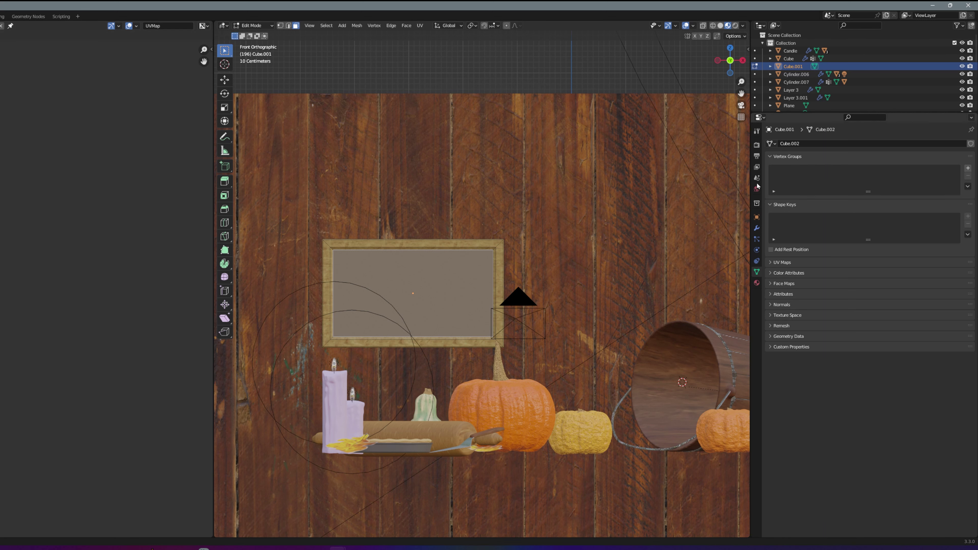
{"action": "left_click", "coordinate": [757, 283]}
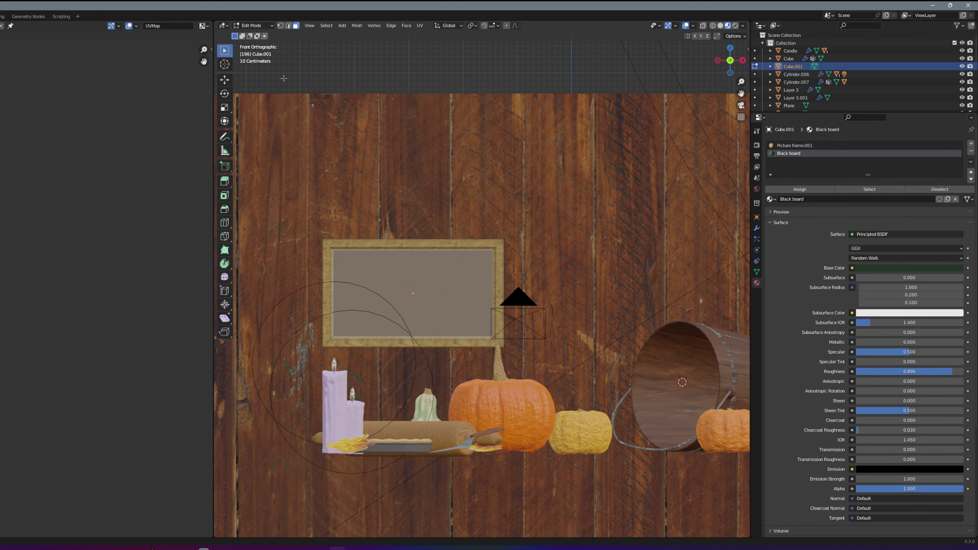
- After trying view and cube projections, Smart UV unwrap the blackboard with an adjusted Island Margin
{"action": "left_click", "coordinate": [422, 29]}
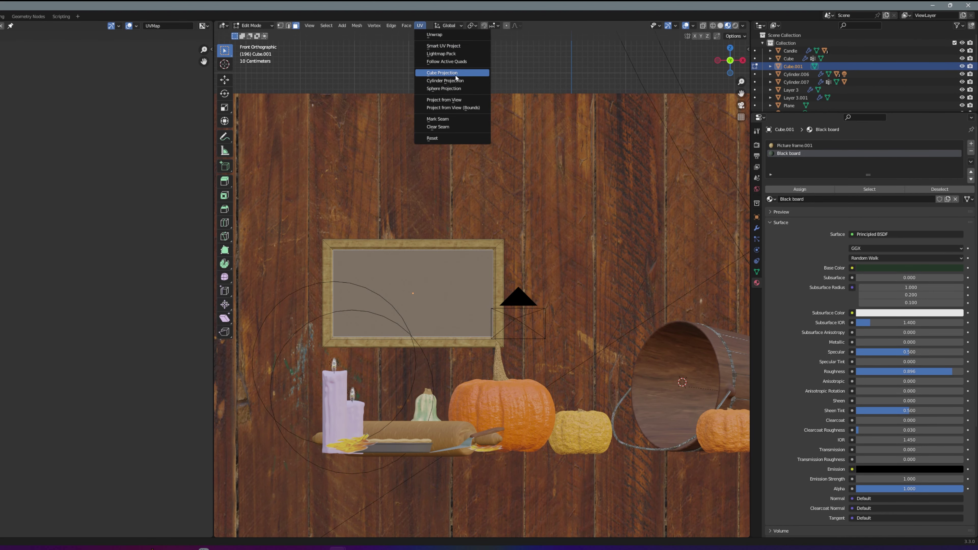
{"action": "left_click", "coordinate": [461, 100]}
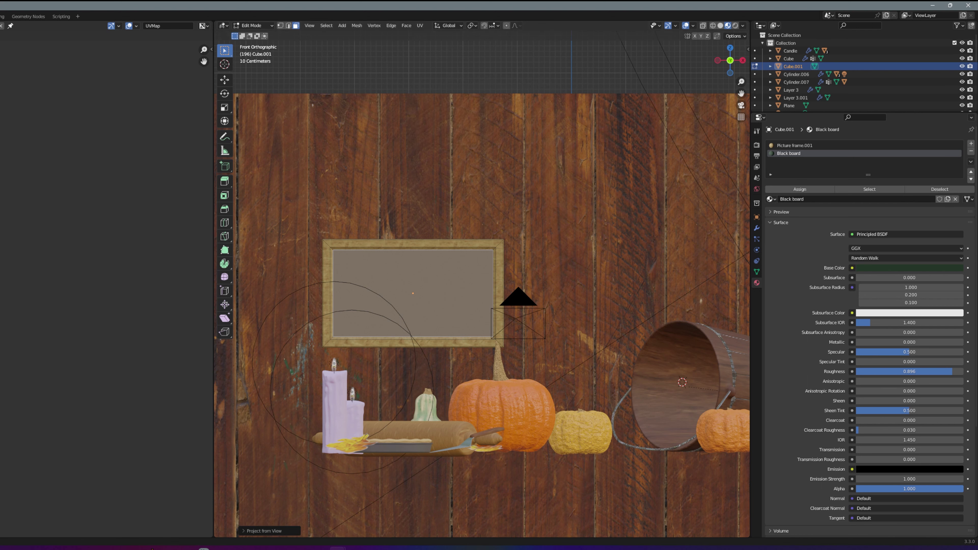
{"action": "left_click", "coordinate": [421, 26]}
{"action": "left_click", "coordinate": [442, 72]}
{"action": "left_click", "coordinate": [420, 25]}
{"action": "left_click", "coordinate": [443, 45]}
{"action": "left_click", "coordinate": [454, 70]}
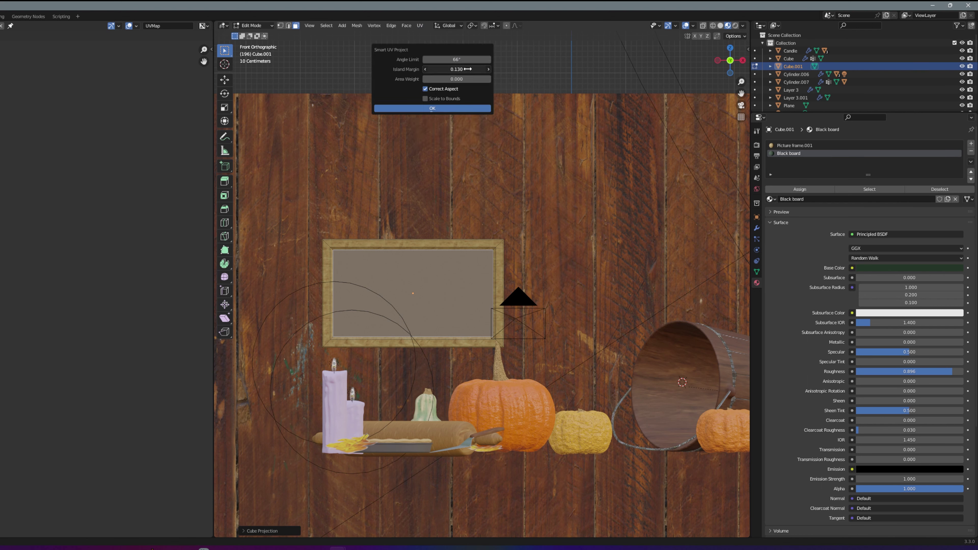
{"action": "key", "text": "Return"}
{"action": "left_click", "coordinate": [452, 109]}
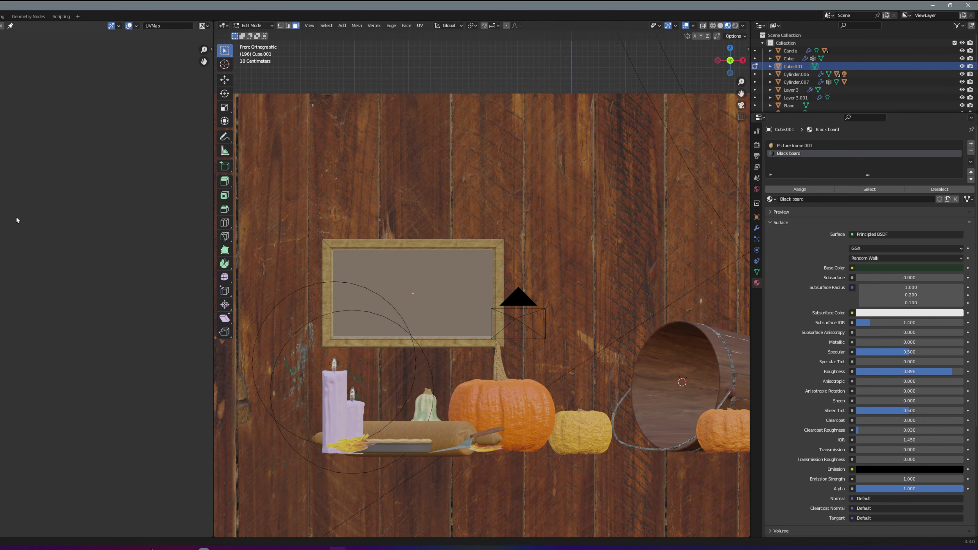
- Feed an Image Texture into the Black board Base Color and browse for the image
{"action": "left_click", "coordinate": [853, 268]}
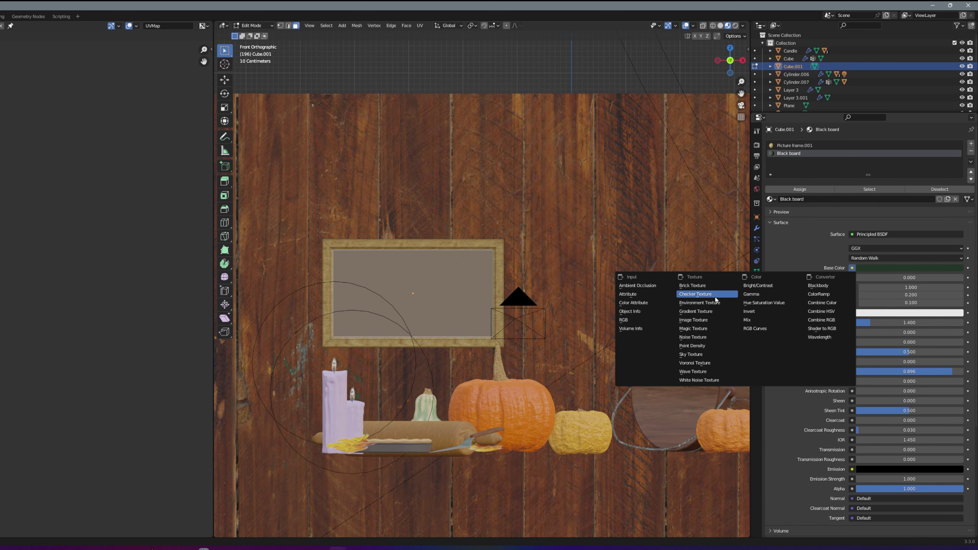
{"action": "left_click", "coordinate": [707, 321]}
{"action": "left_click", "coordinate": [924, 278]}
- Load the Happy Thanksgiving.png image from the textures subfolder
{"action": "double_click", "coordinate": [192, 208]}
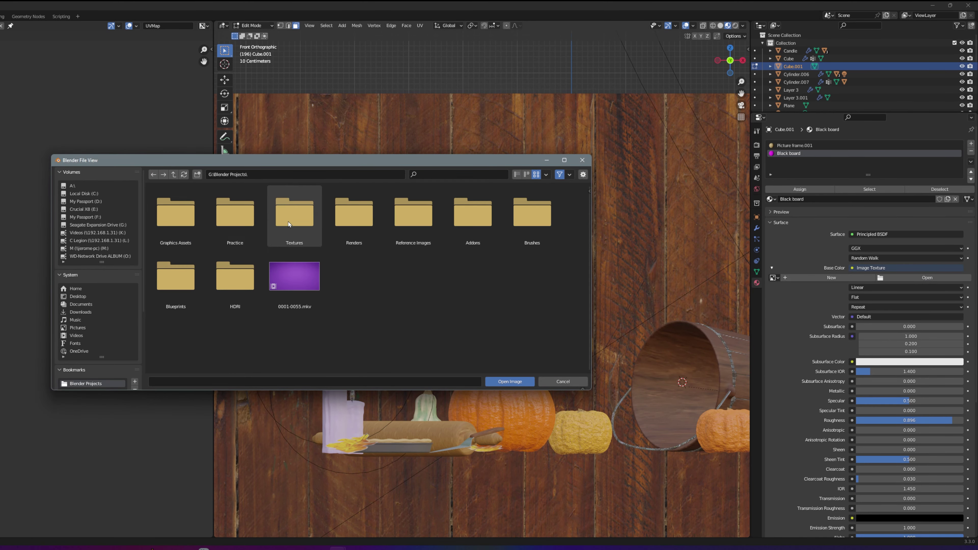
{"action": "double_click", "coordinate": [292, 210]}
{"action": "double_click", "coordinate": [354, 339]}
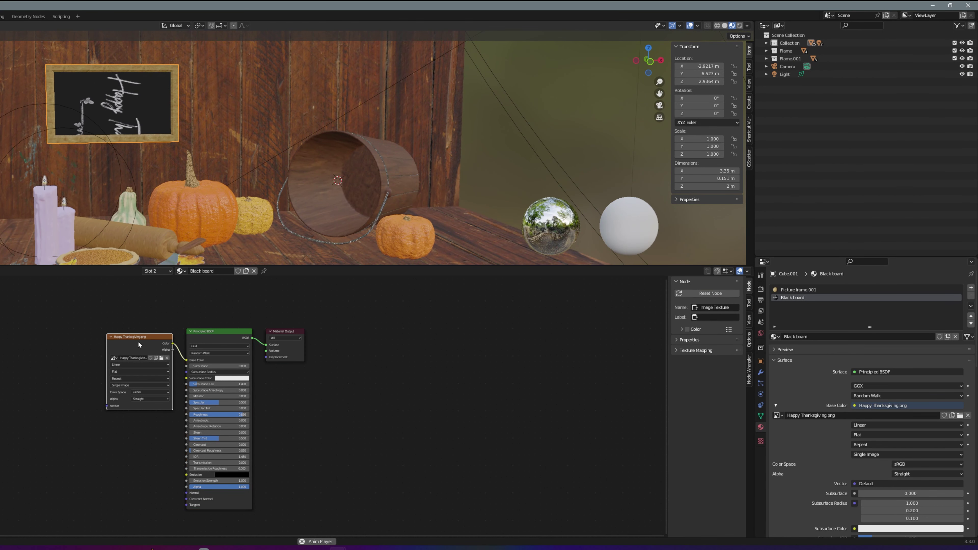
{"action": "scroll", "coordinate": [54, 362], "scroll_direction": "up", "scroll_amount": 3}
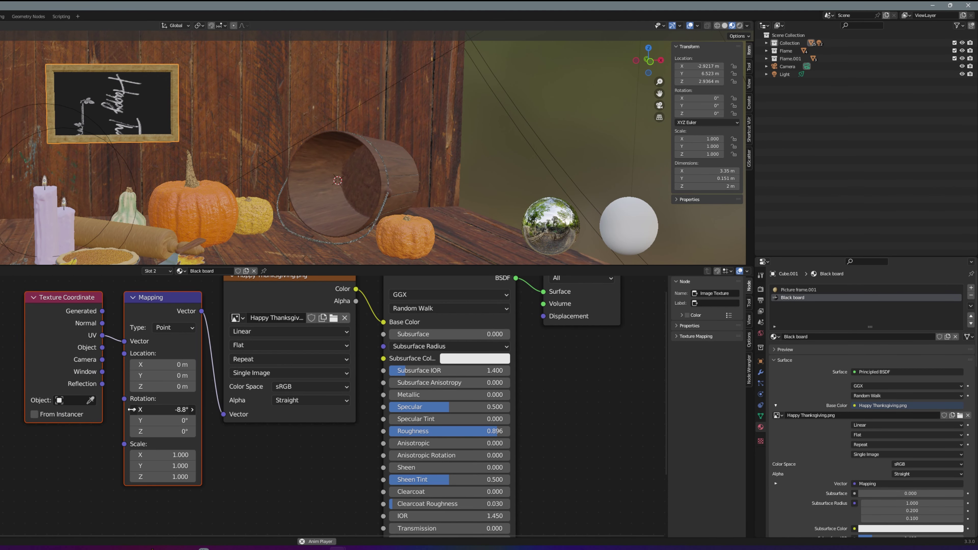
- Rotate the lettering -90° on Z and adjust its Mapping location and scale to fit the board
{"action": "mouse_move", "coordinate": [162, 420]}
{"action": "left_mouse_down"}
{"action": "mouse_move", "coordinate": [131, 420]}
{"action": "mouse_move", "coordinate": [161, 421]}
{"action": "mouse_move", "coordinate": [131, 431]}
{"action": "left_mouse_up"}
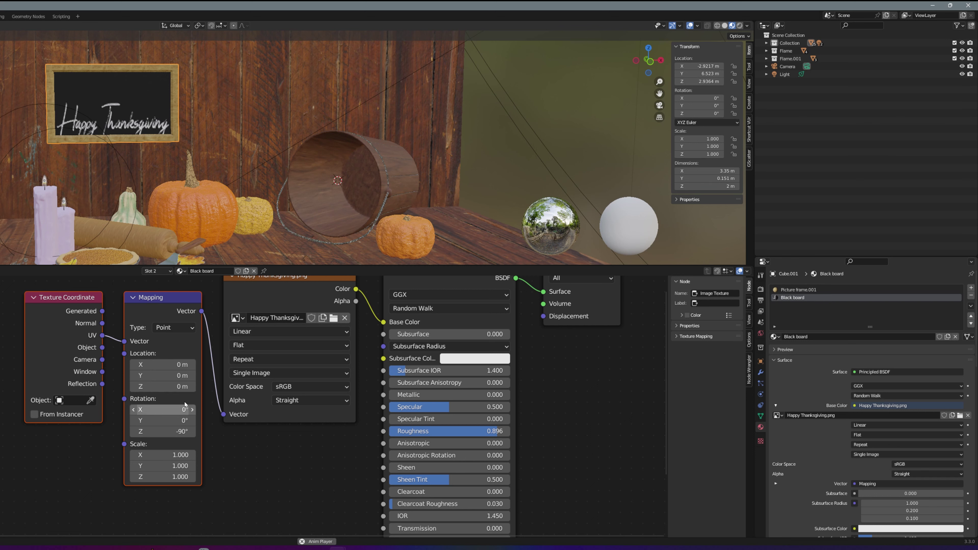
{"action": "left_click", "coordinate": [184, 376]}
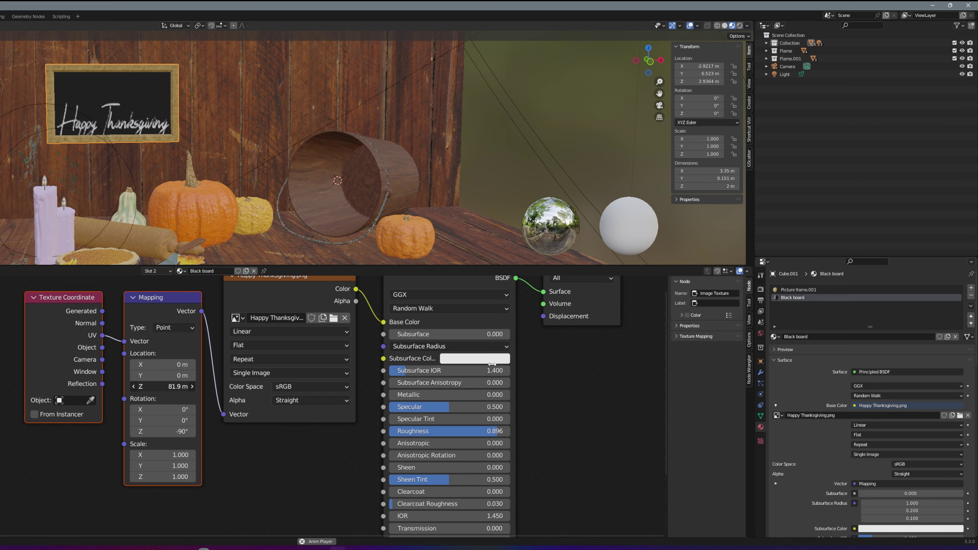
{"action": "key", "text": "Escape"}
{"action": "left_click_drag", "start_coordinate": [181, 375], "coordinate": [170, 376]}
{"action": "mouse_move", "coordinate": [181, 454]}
{"action": "left_mouse_down"}
{"action": "mouse_move", "coordinate": [166, 454]}
{"action": "mouse_move", "coordinate": [185, 440]}
{"action": "left_mouse_up"}
{"action": "key", "text": "Escape"}
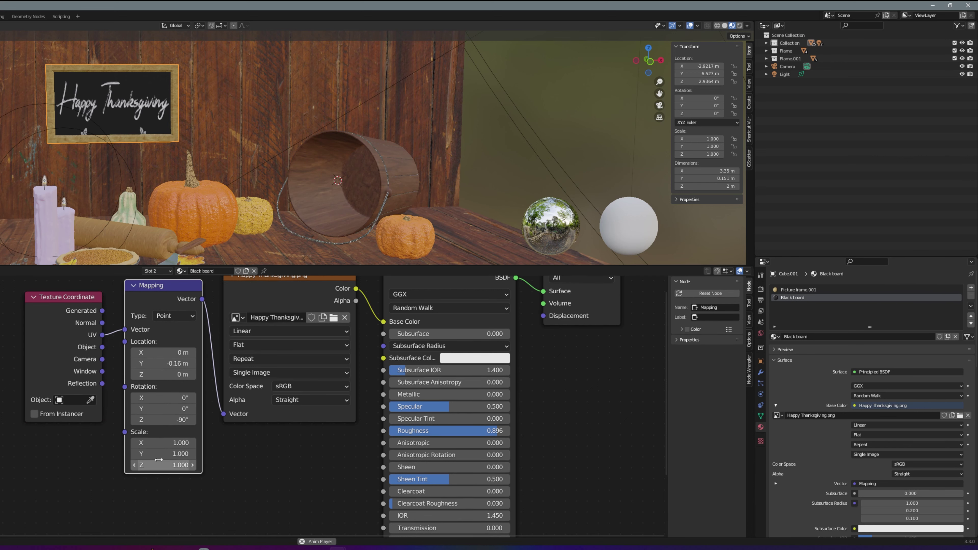
{"action": "mouse_move", "coordinate": [158, 443]}
{"action": "left_mouse_down"}
{"action": "mouse_move", "coordinate": [174, 443]}
{"action": "mouse_move", "coordinate": [172, 454]}
{"action": "mouse_move", "coordinate": [189, 443]}
{"action": "mouse_move", "coordinate": [181, 465]}
{"action": "left_mouse_up"}
{"action": "key", "text": "BackSpace"}
{"action": "left_click", "coordinate": [174, 454]}
{"action": "mouse_move", "coordinate": [172, 364]}
{"action": "left_mouse_down"}
{"action": "mouse_move", "coordinate": [181, 364]}
{"action": "mouse_move", "coordinate": [163, 353]}
{"action": "left_mouse_up"}
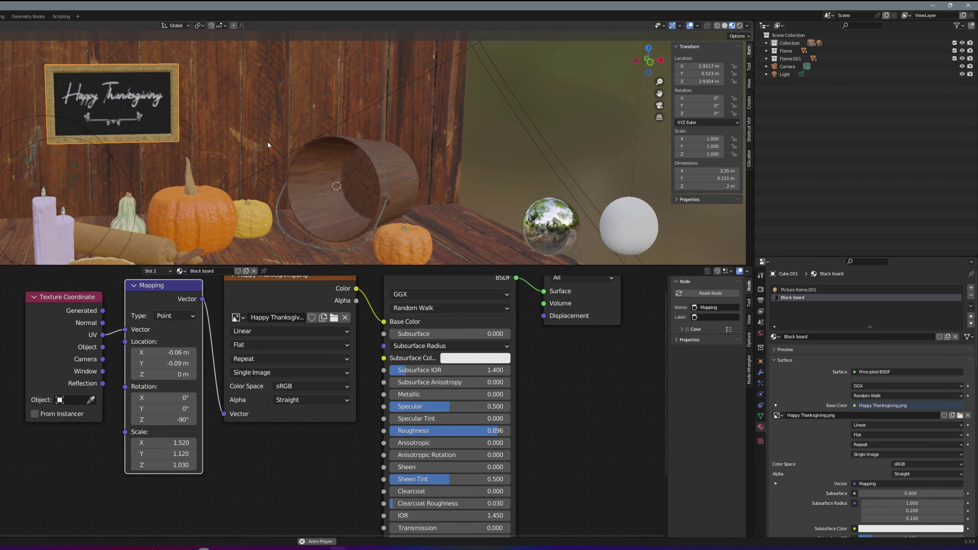
- Enlarge the 3D view and show the camera view in Rendered shading
{"action": "left_click_drag", "start_coordinate": [324, 267], "coordinate": [324, 446]}
{"action": "key", "text": "KP_0"}
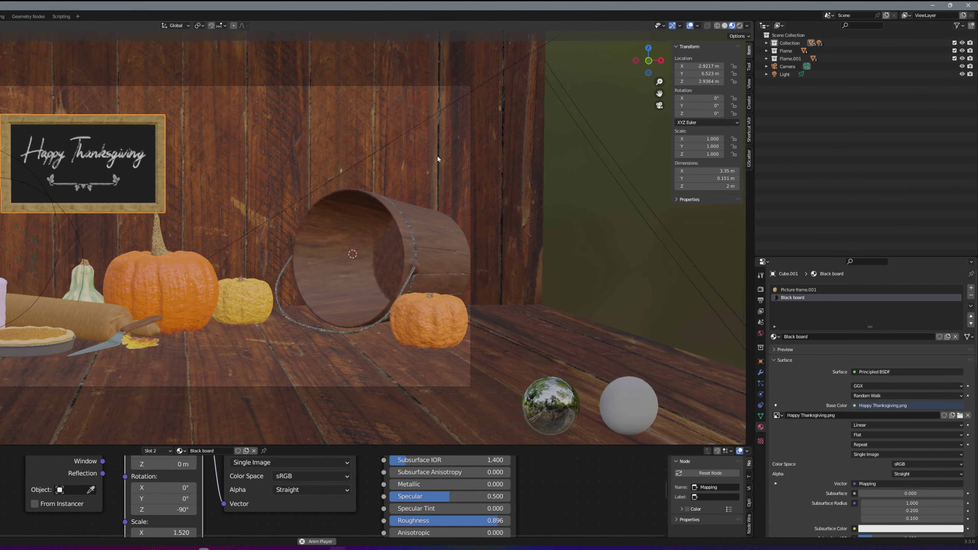
{"action": "key", "text": "z"}
{"action": "left_click", "coordinate": [258, 110]}
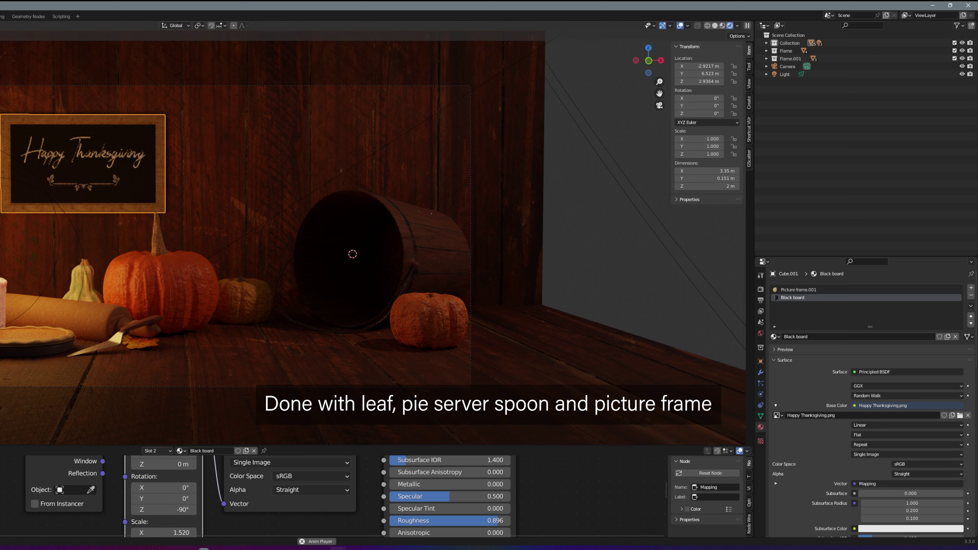